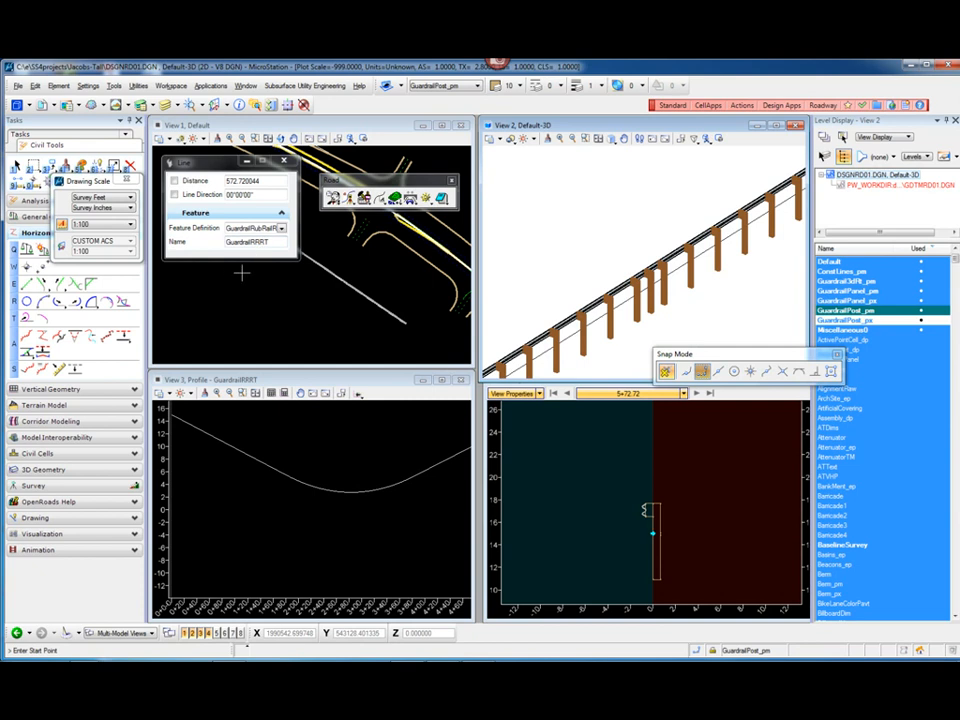
Draw a guardrail line about 733 ft long along the outer side of the curved road, using the GuardrailLT feature definition.
{"action": "left_click_drag", "start_coordinate": [220, 165], "coordinate": [425, 155]}
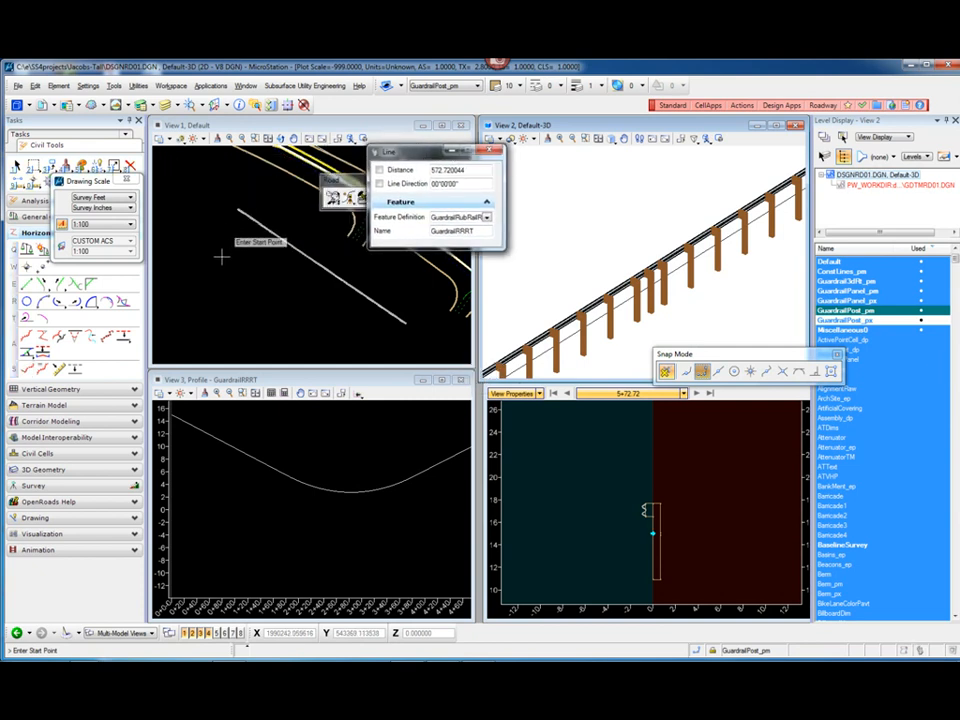
{"action": "scroll", "coordinate": [221, 253], "scroll_direction": "down", "scroll_amount": 3}
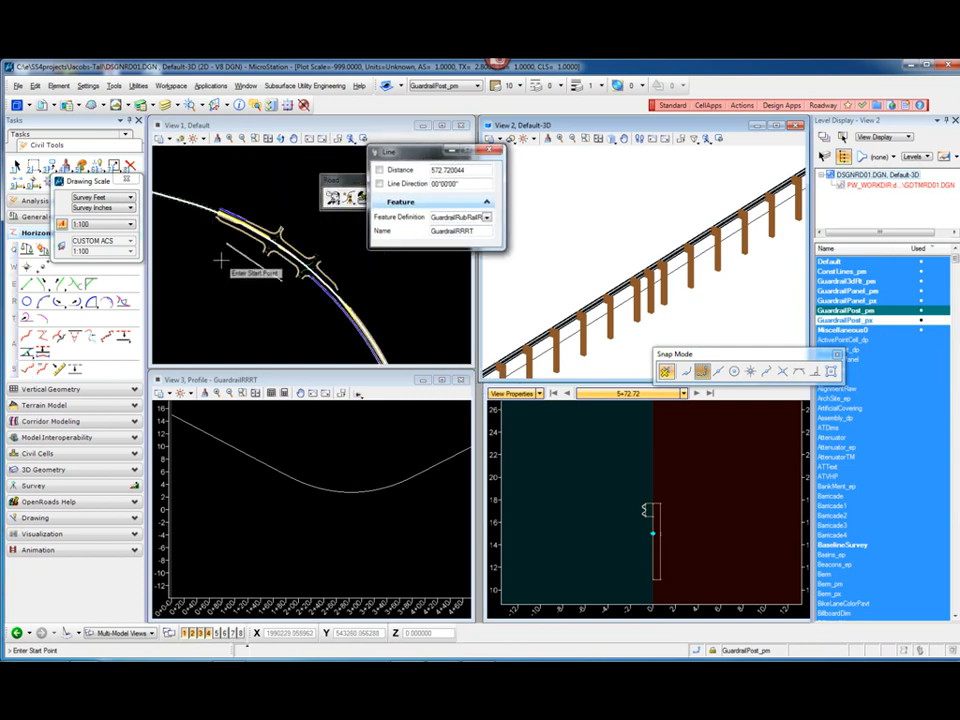
{"action": "left_click", "coordinate": [487, 218]}
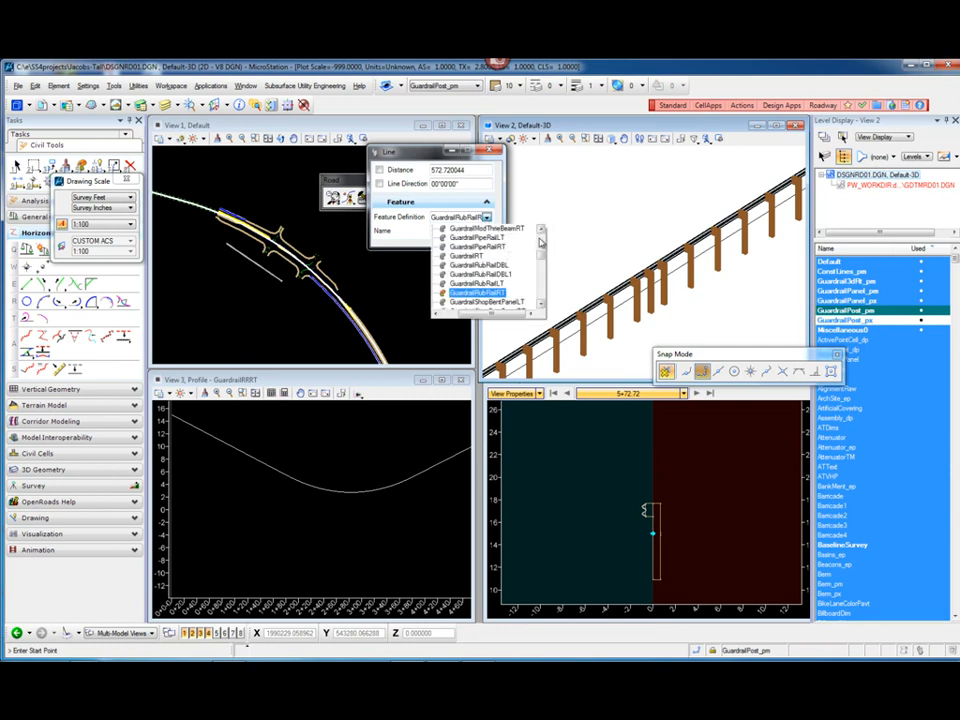
{"action": "scroll", "coordinate": [540, 242], "scroll_direction": "up", "scroll_amount": 5}
{"action": "left_click", "coordinate": [487, 277]}
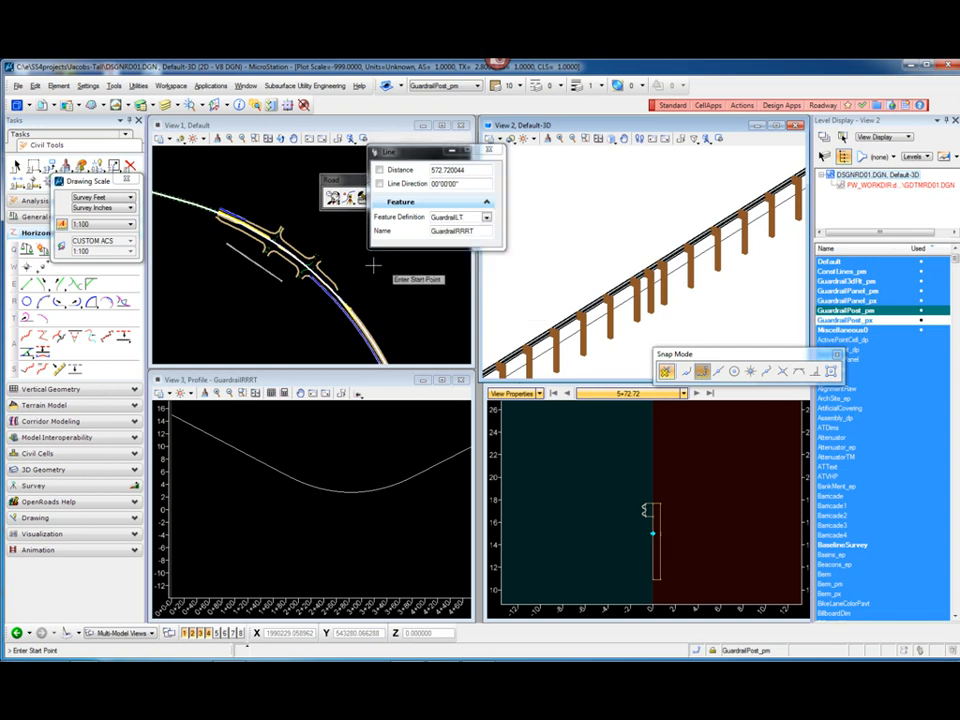
{"action": "left_click", "coordinate": [290, 226]}
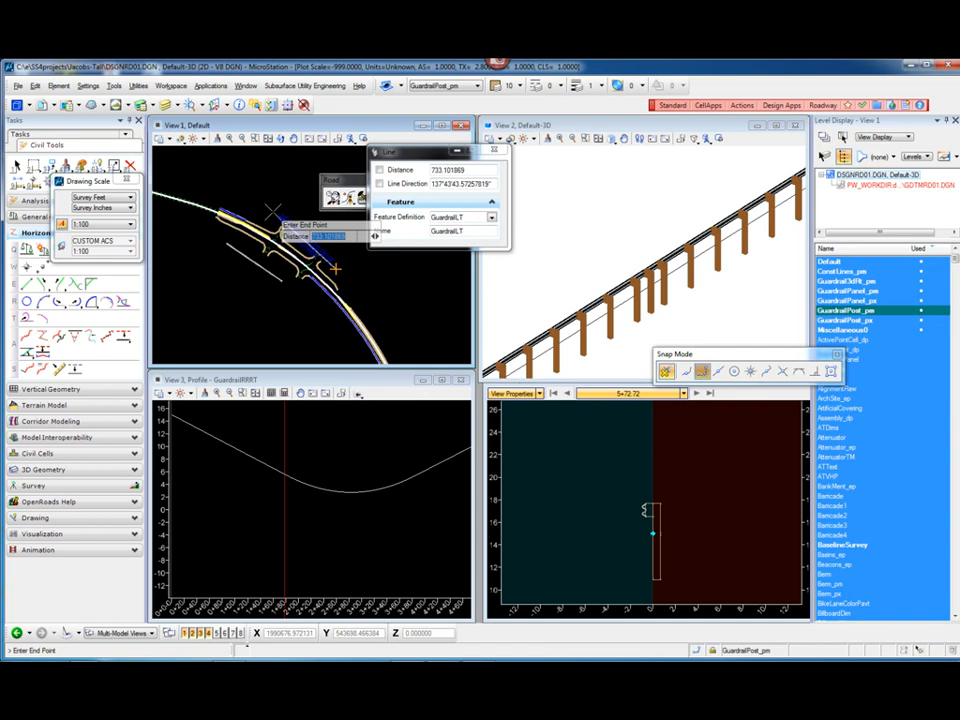
{"action": "left_click", "coordinate": [272, 210]}
{"action": "scroll", "coordinate": [290, 235], "scroll_direction": "up", "scroll_amount": 5}
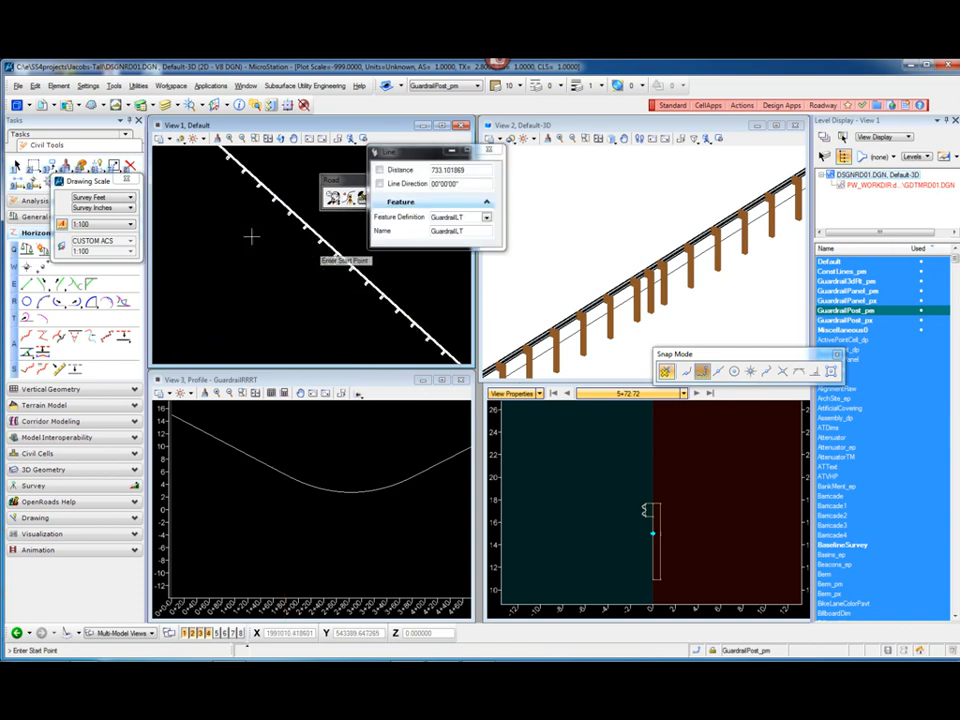
{"action": "scroll", "coordinate": [250, 238], "scroll_direction": "down", "scroll_amount": 4}
{"action": "scroll", "coordinate": [258, 244], "scroll_direction": "up", "scroll_amount": 4}
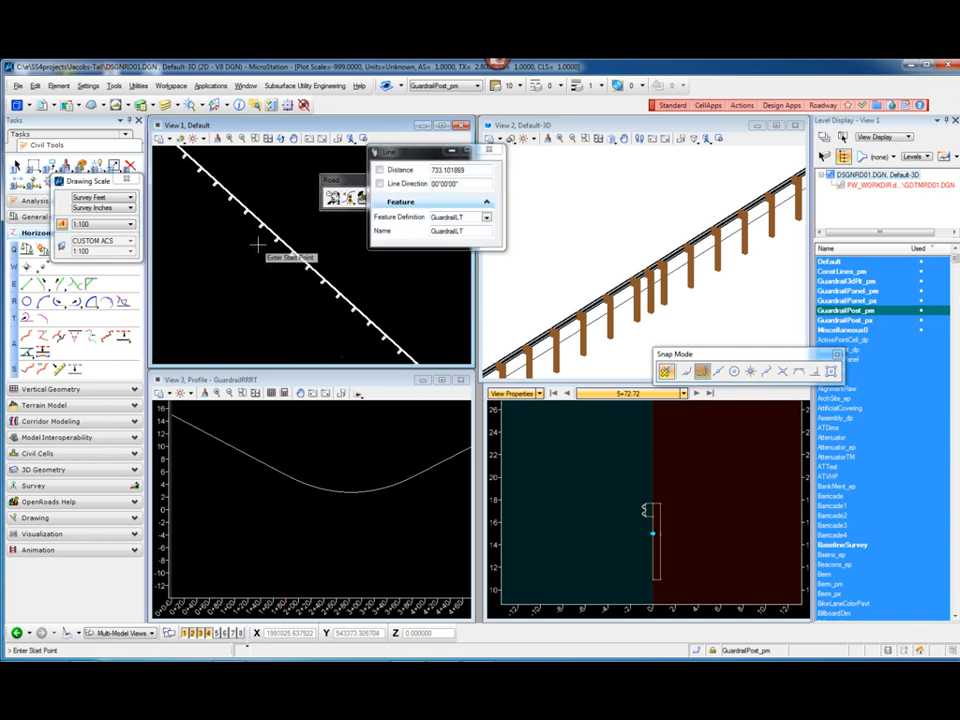
{"action": "right_click", "coordinate": [258, 243]}
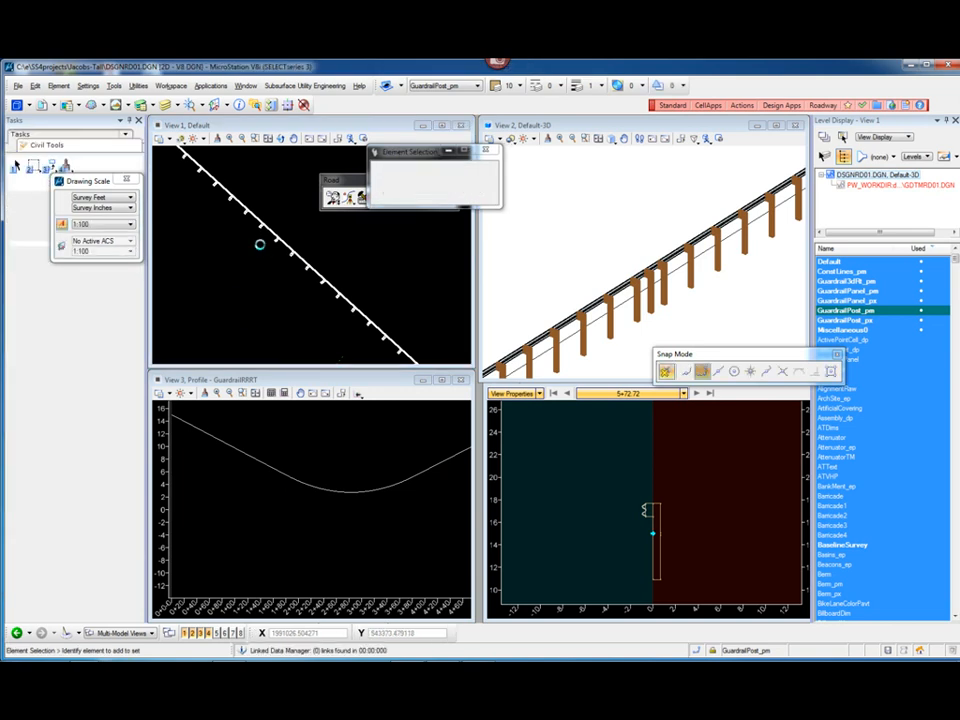
Open the profile model of the new GuardrailLT line in View 3.
{"action": "left_click", "coordinate": [287, 248]}
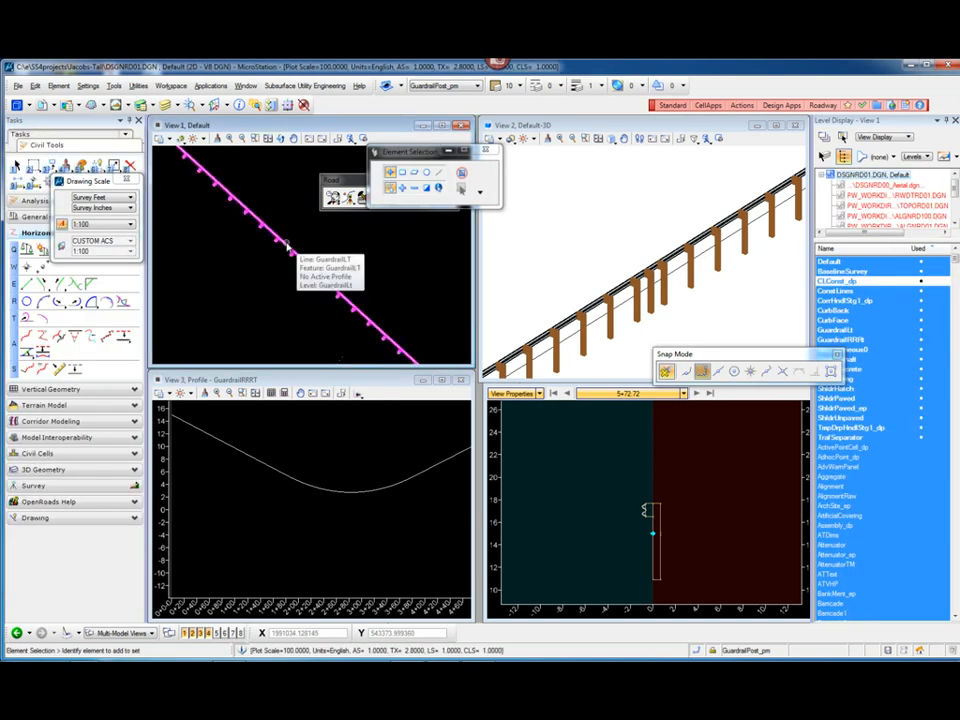
{"action": "left_click", "coordinate": [287, 246]}
{"action": "mouse_move", "coordinate": [288, 247]}
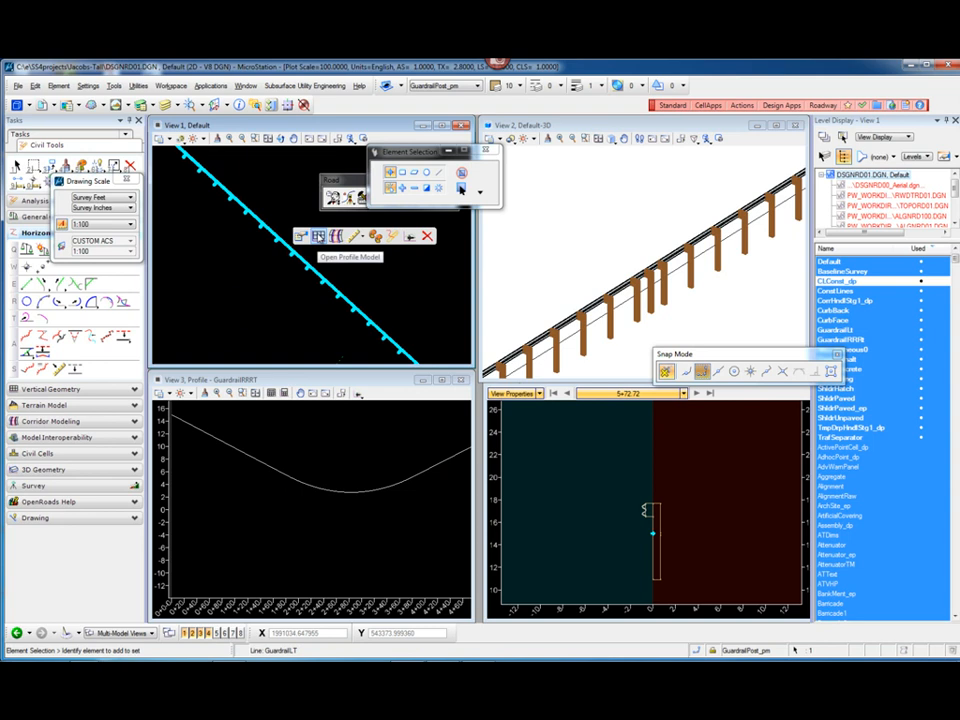
{"action": "left_click", "coordinate": [318, 236]}
{"action": "left_click", "coordinate": [251, 496]}
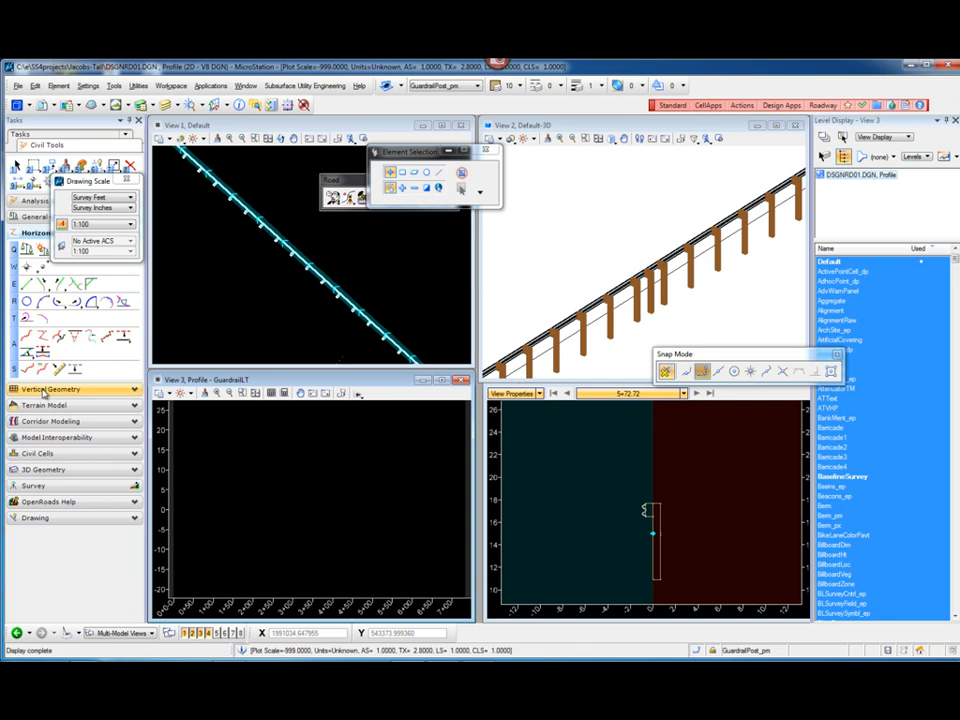
Create a profile by constant elevation for the GuardrailLT line at elevation 15.
{"action": "left_click", "coordinate": [44, 390]}
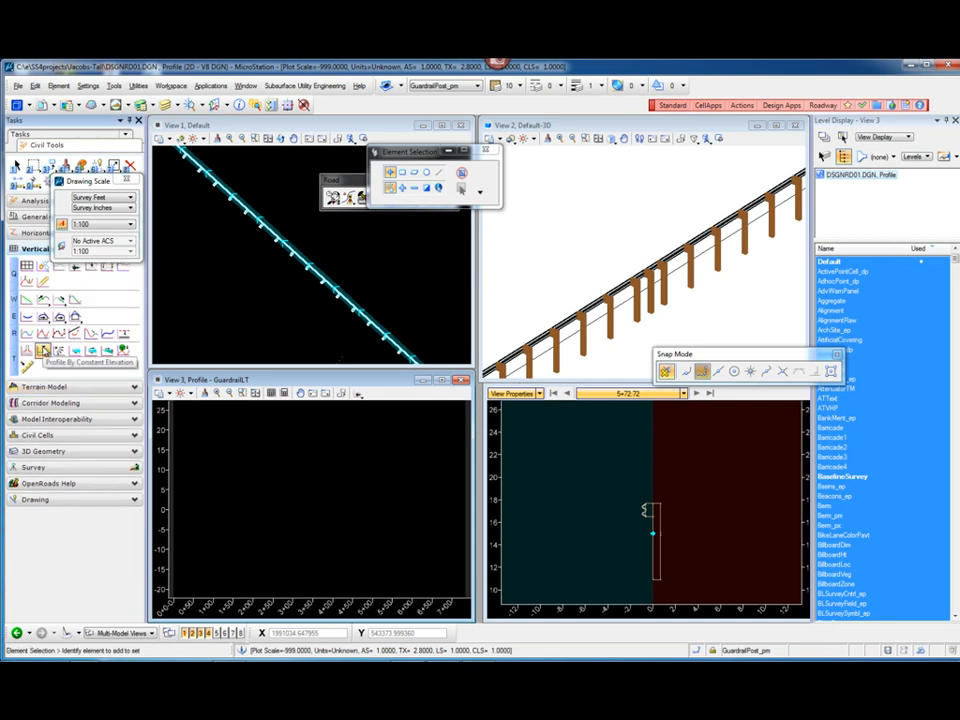
{"action": "left_click", "coordinate": [44, 350]}
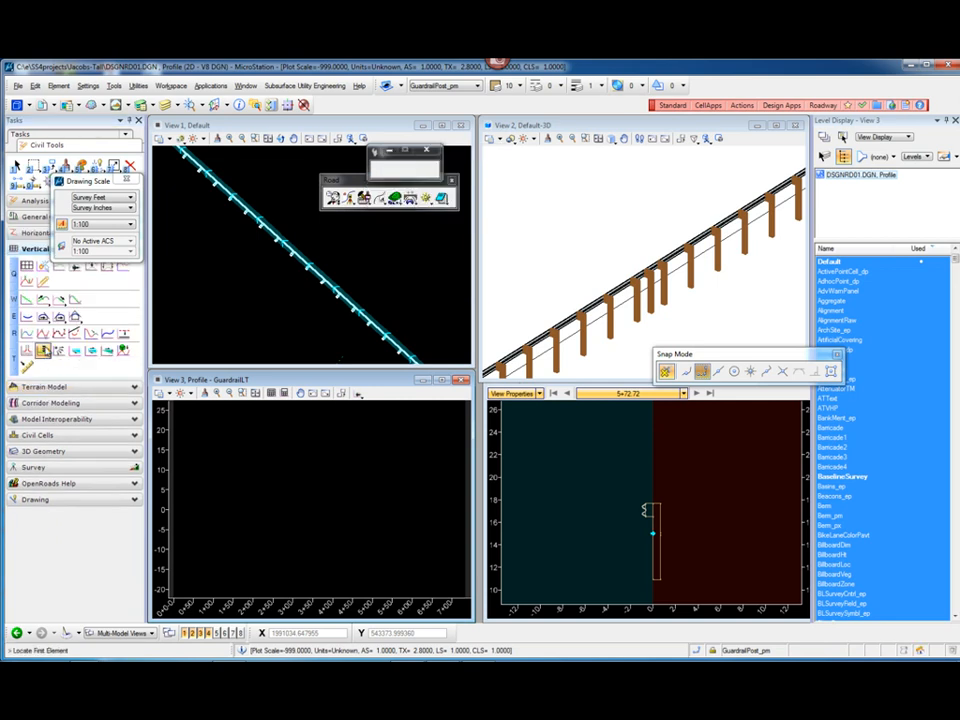
{"action": "left_click", "coordinate": [307, 263]}
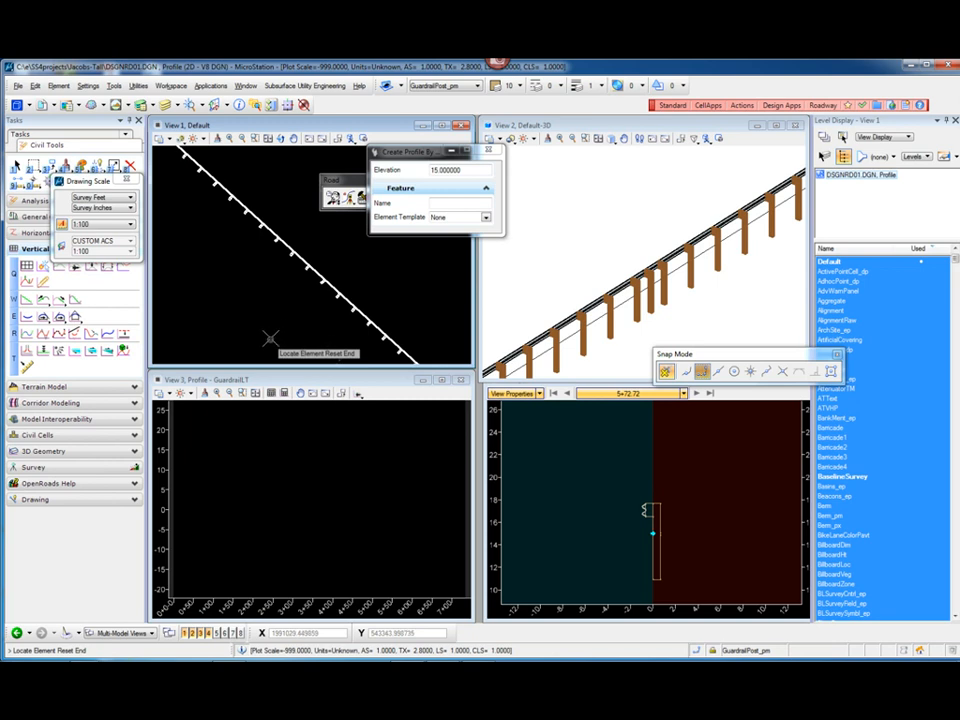
{"action": "right_click", "coordinate": [272, 329]}
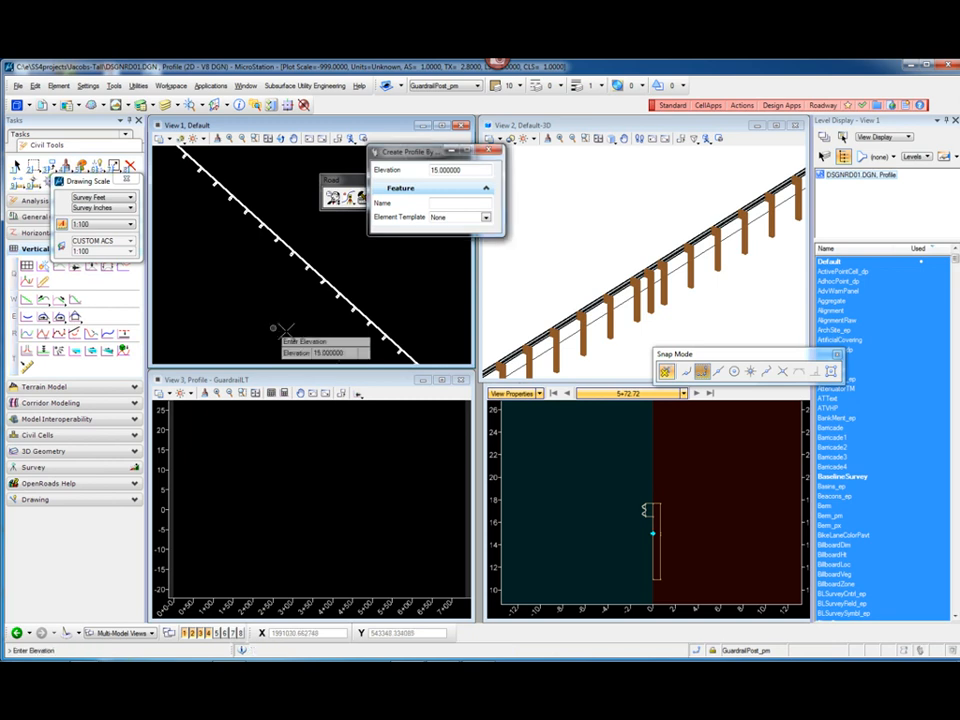
{"action": "left_click", "coordinate": [263, 487]}
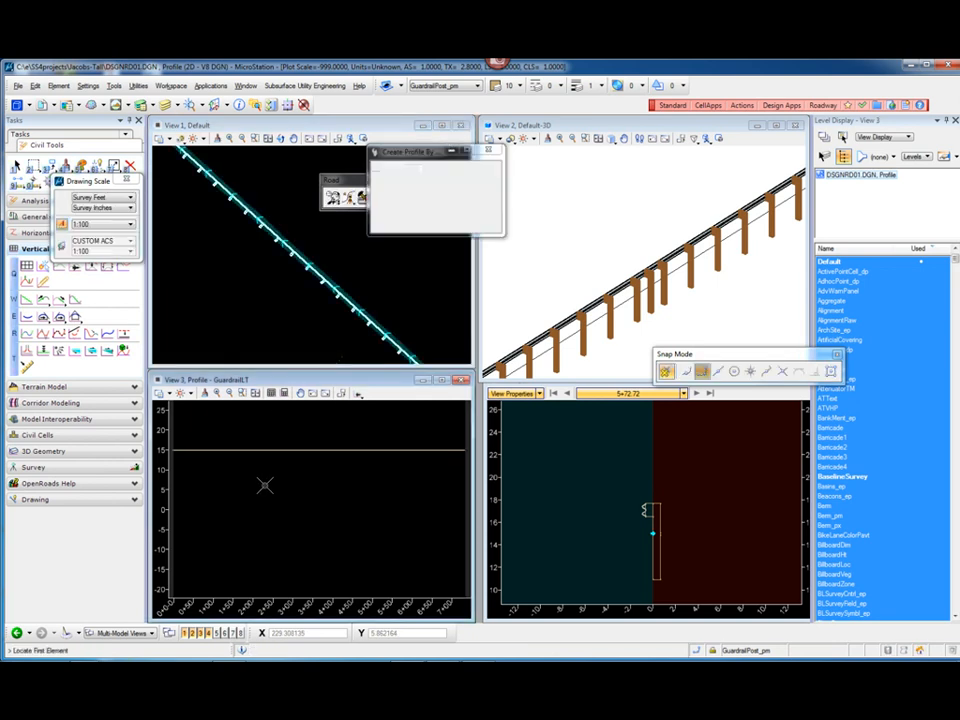
{"action": "key", "text": "Escape"}
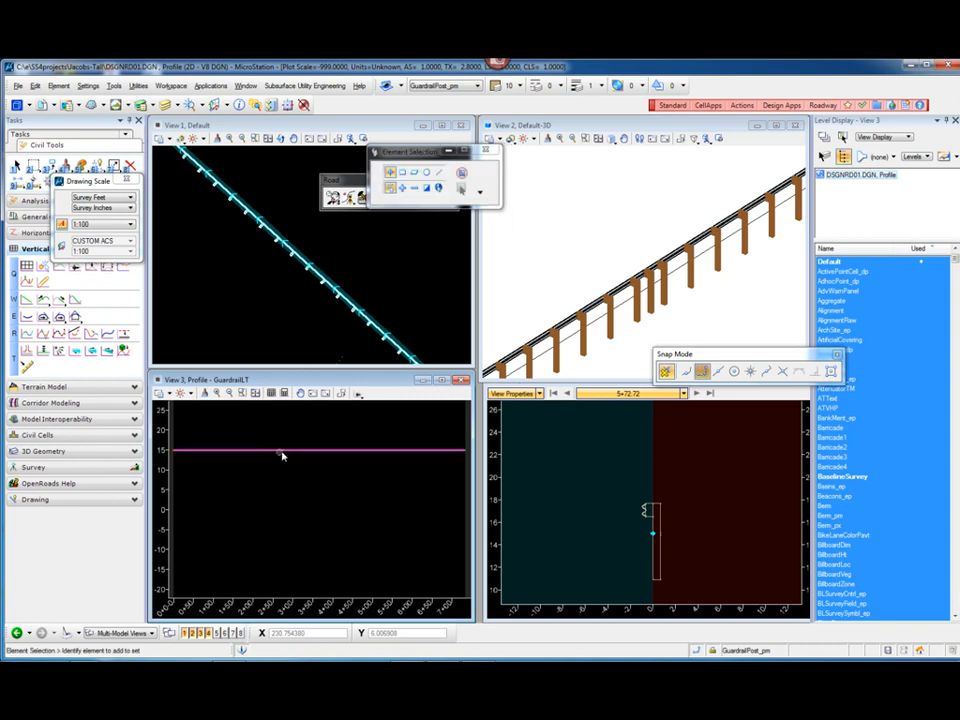
Insert a low vertex into the flat profile with Profile Insert Curve, at about station 3+40 and elevation about 6.
{"action": "left_click", "coordinate": [357, 395]}
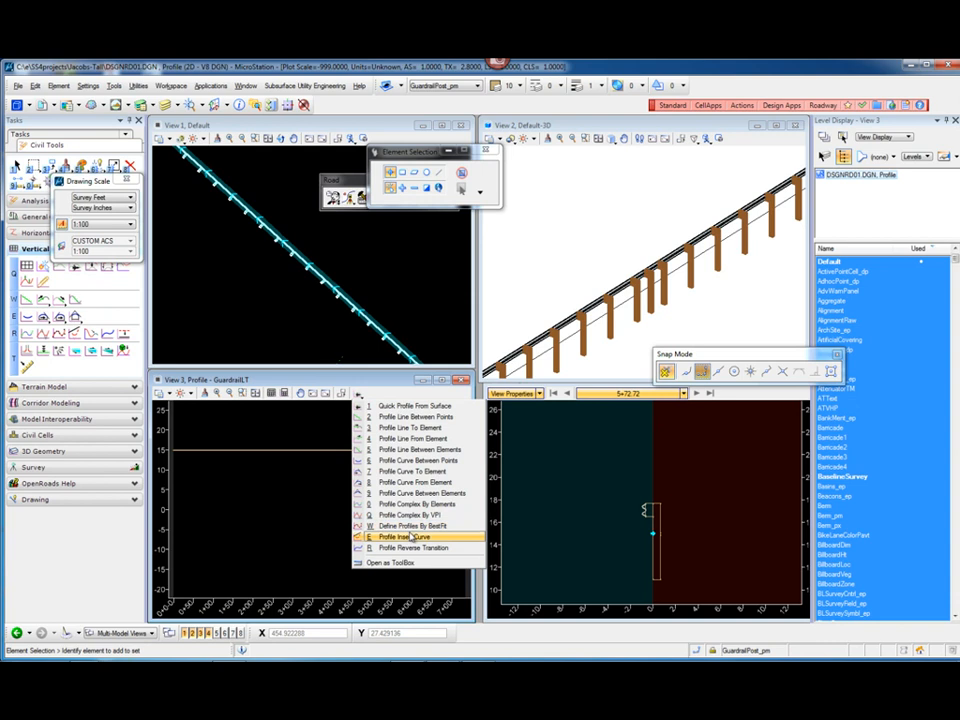
{"action": "left_click", "coordinate": [408, 537]}
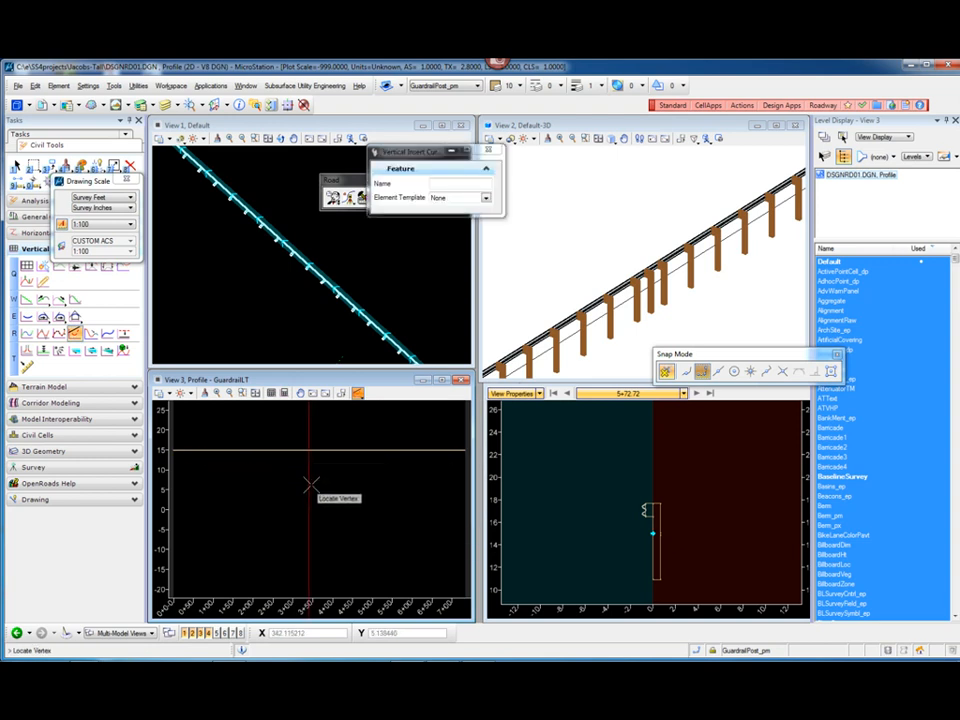
{"action": "left_click", "coordinate": [307, 484]}
{"action": "key", "text": "Escape"}
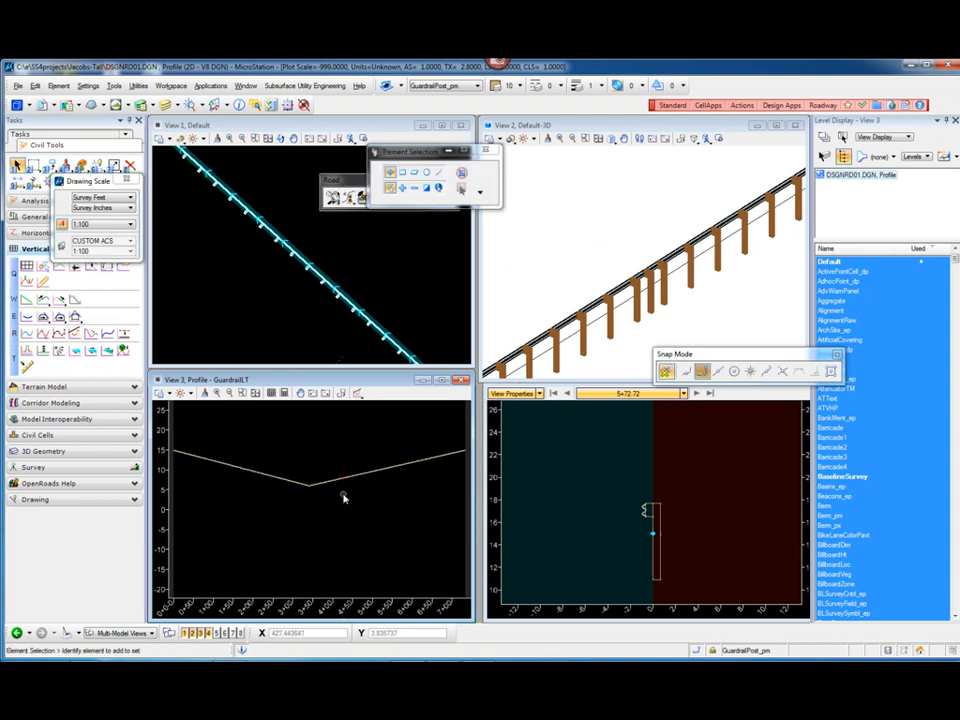
Make the V-shaped profile the active profile of the GuardrailLT line and clear the selection.
{"action": "left_click", "coordinate": [290, 481]}
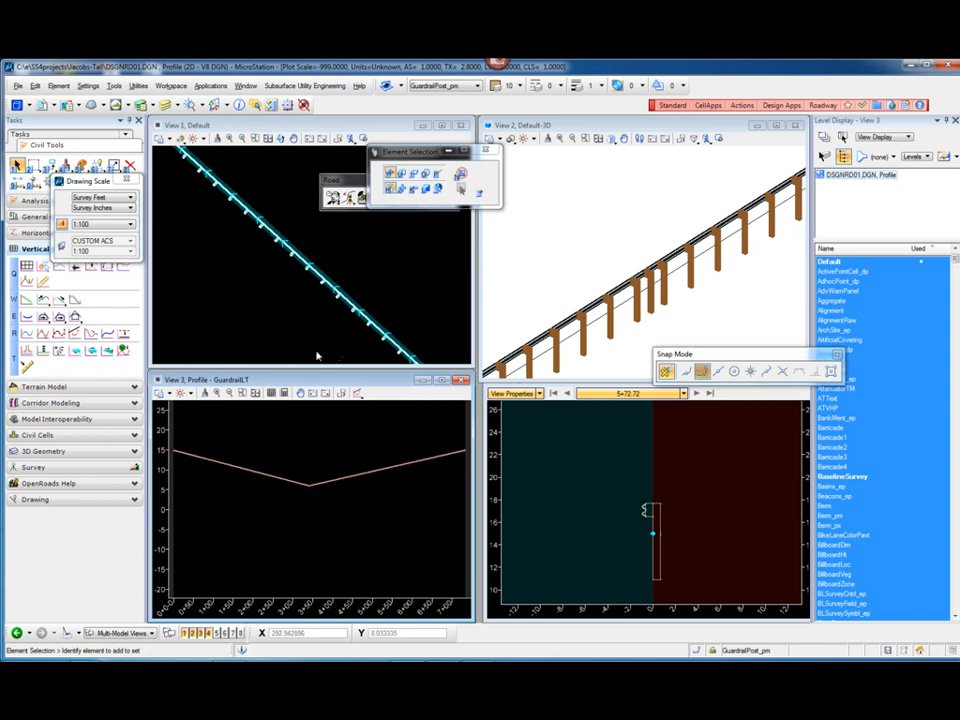
{"action": "left_click", "coordinate": [258, 474]}
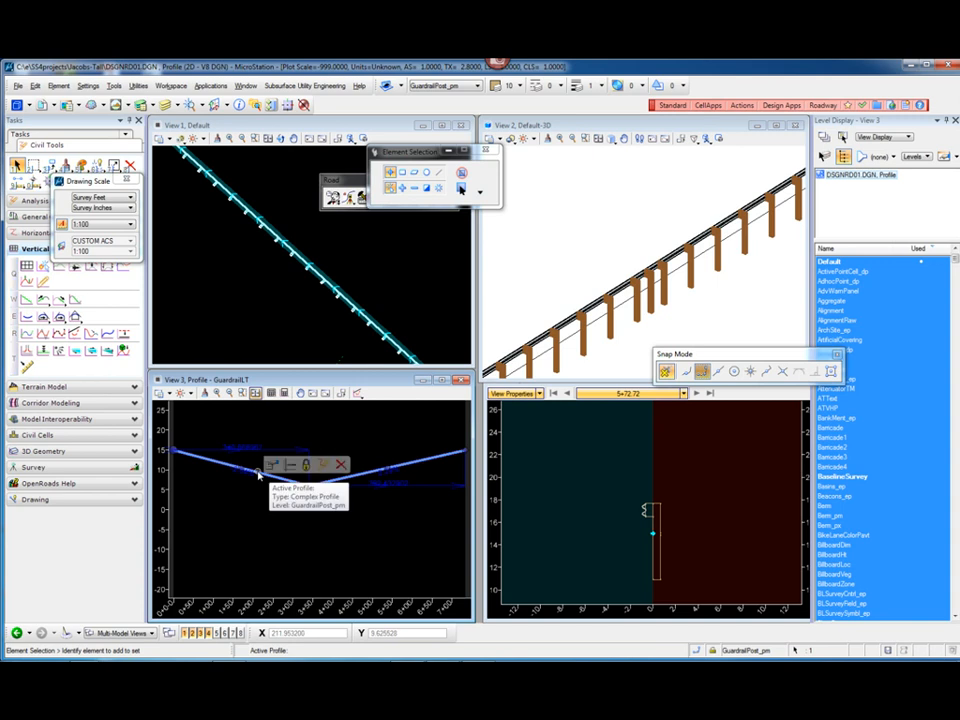
{"action": "left_click", "coordinate": [228, 288]}
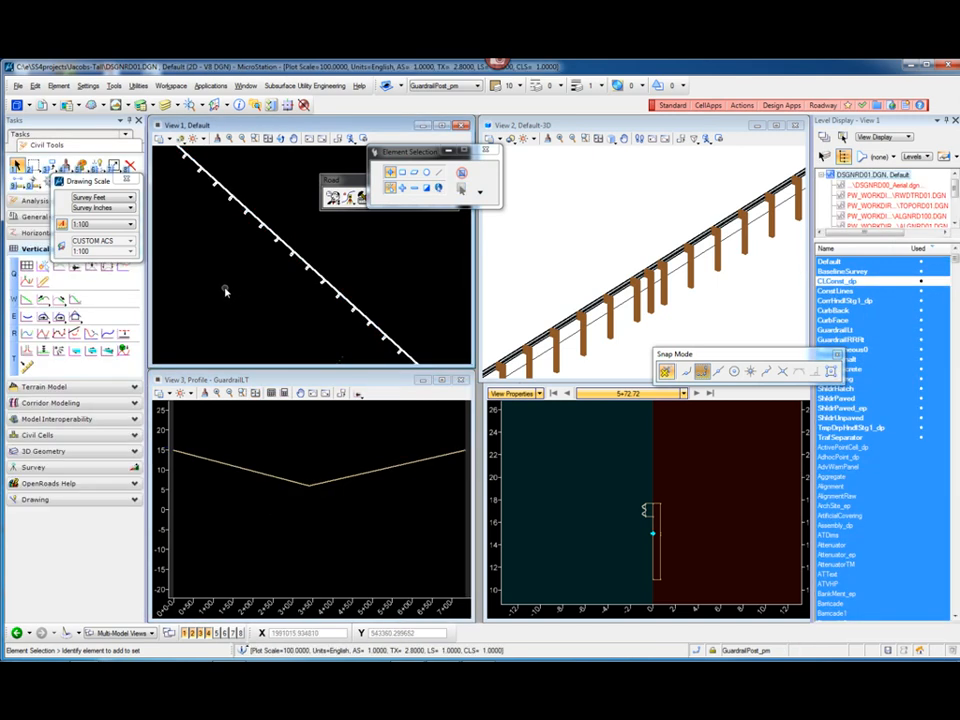
Create a corridor named GuardrailLT along the guardrail line, using its active profile and the 1 PRELIM design stage.
{"action": "left_click", "coordinate": [293, 252]}
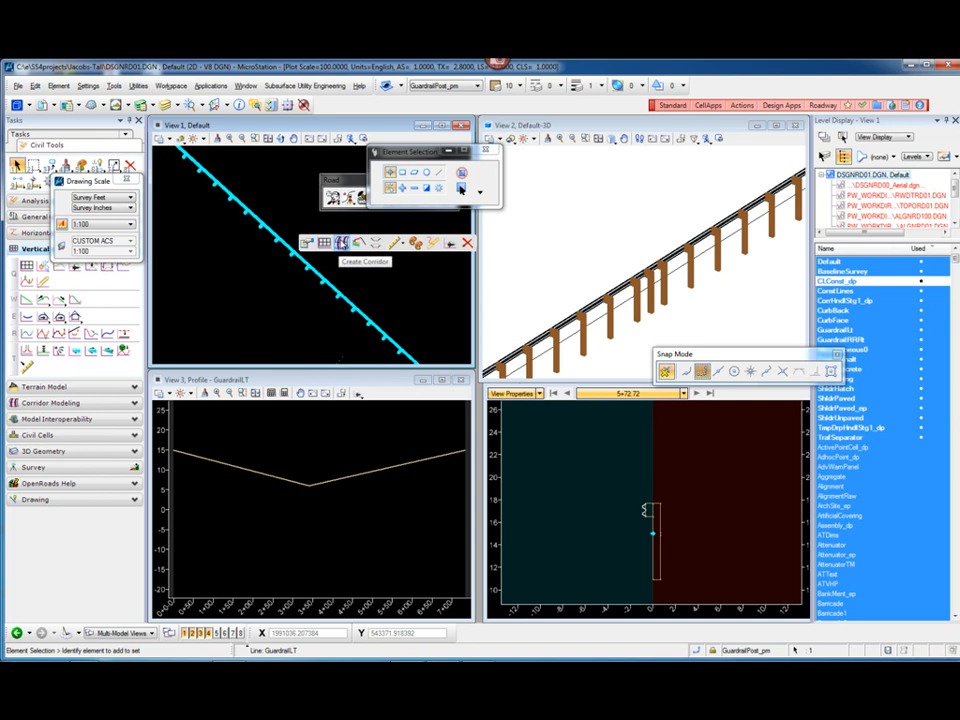
{"action": "left_click", "coordinate": [341, 243]}
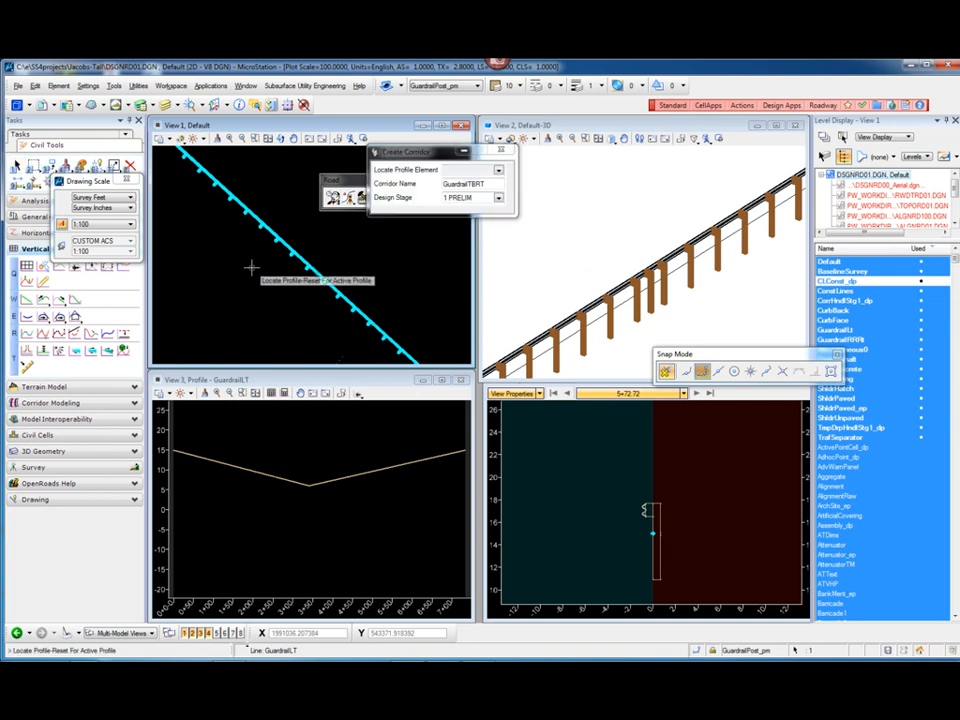
{"action": "right_click", "coordinate": [251, 267]}
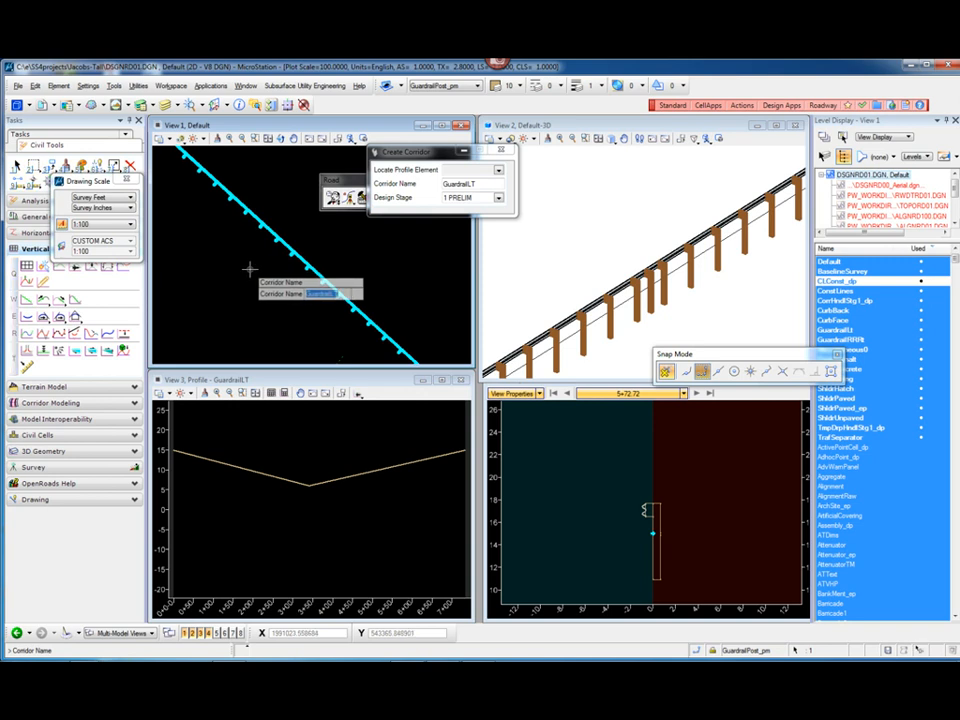
{"action": "left_click", "coordinate": [251, 269]}
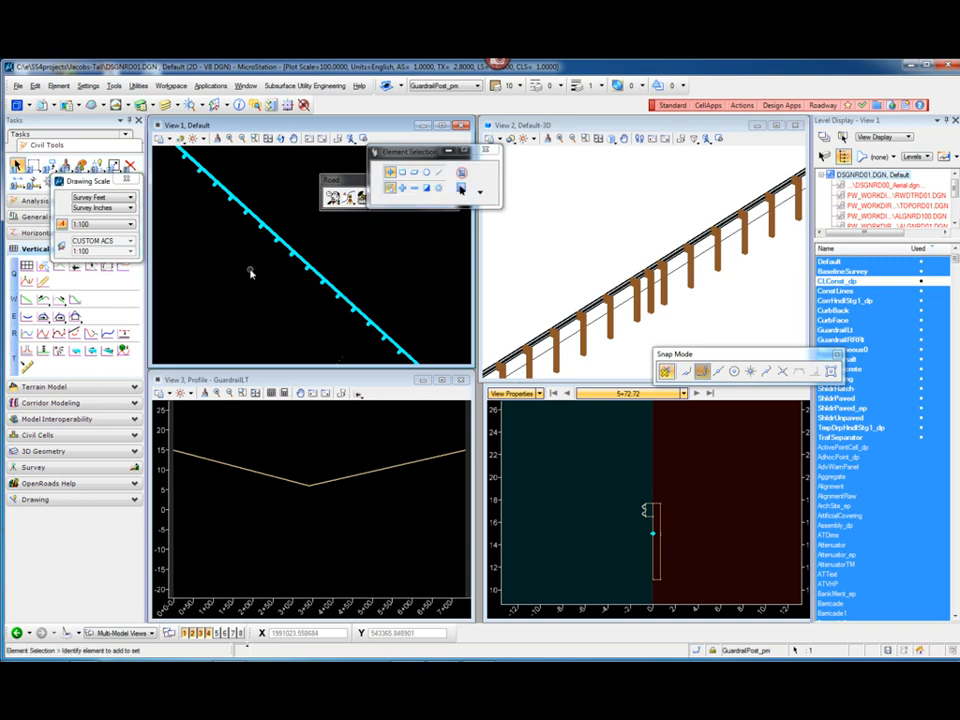
Open the Create Template editor and load the W-Beam Left template from the W-Beam w/ Rubrail Option folder.
{"action": "left_click", "coordinate": [100, 402]}
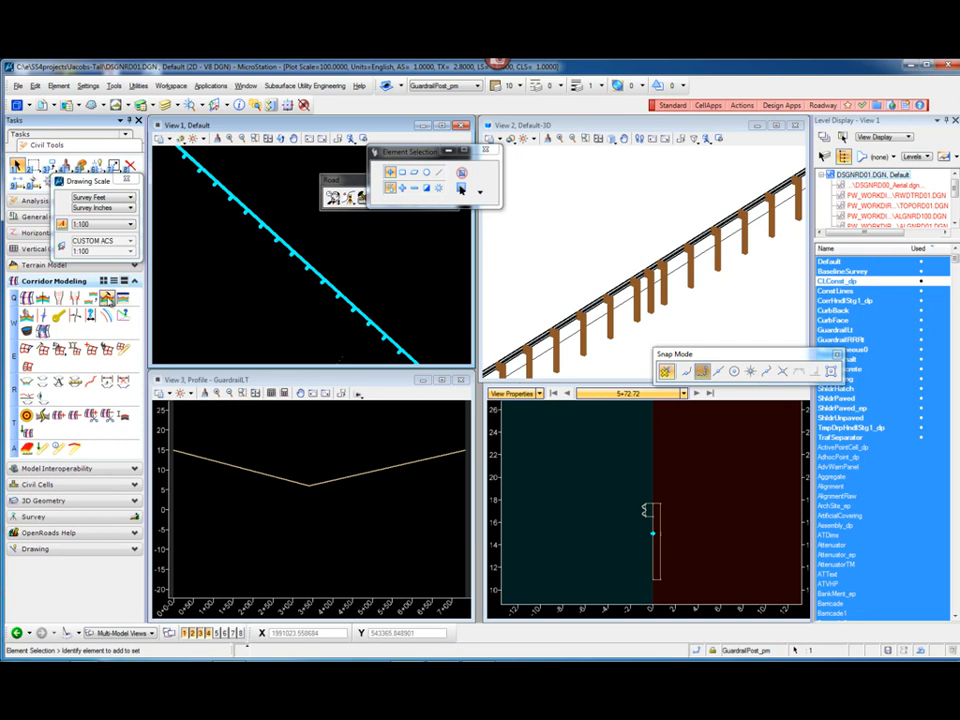
{"action": "left_click", "coordinate": [108, 299]}
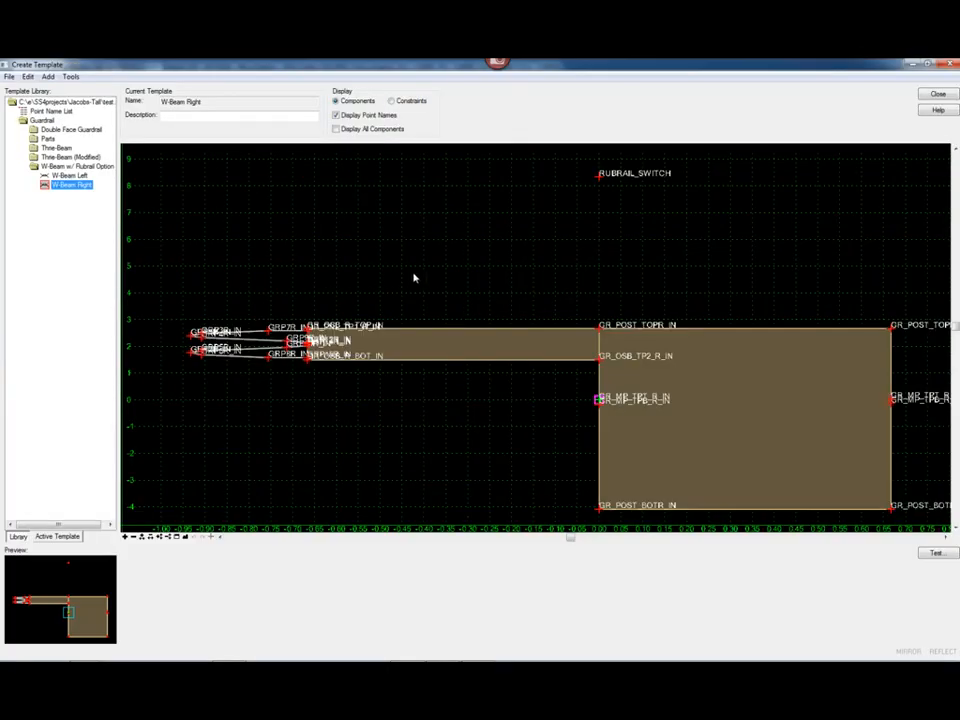
{"action": "left_click", "coordinate": [68, 176]}
{"action": "double_click", "coordinate": [68, 176]}
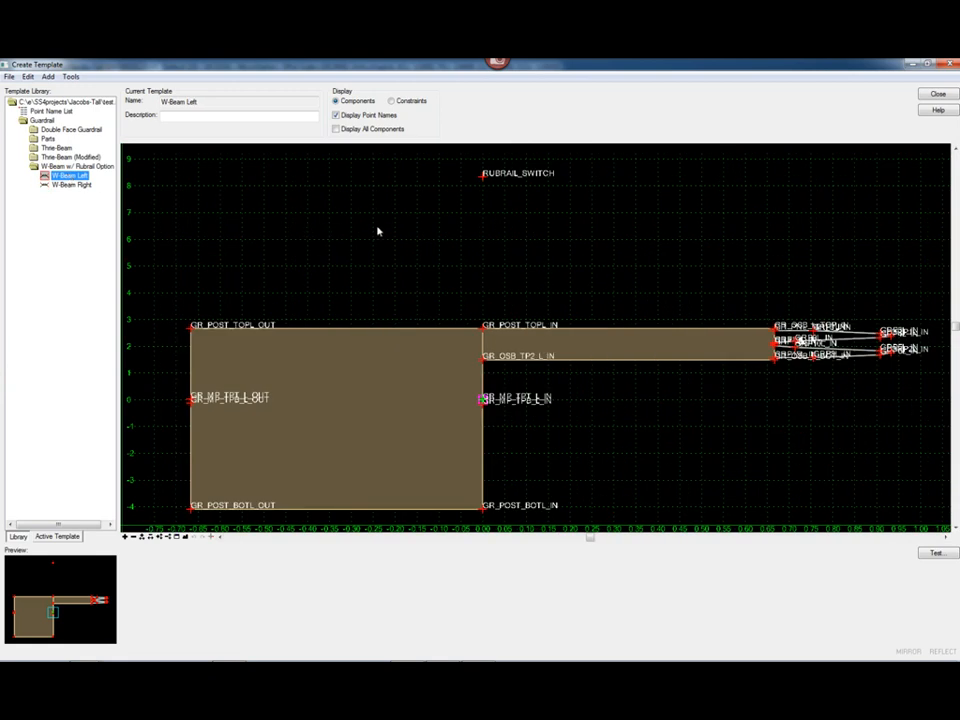
Examine the feature definitions of point GRP7L_IN and of the offset block and W-beam panel components.
{"action": "scroll", "coordinate": [396, 240], "scroll_direction": "down", "scroll_amount": 5}
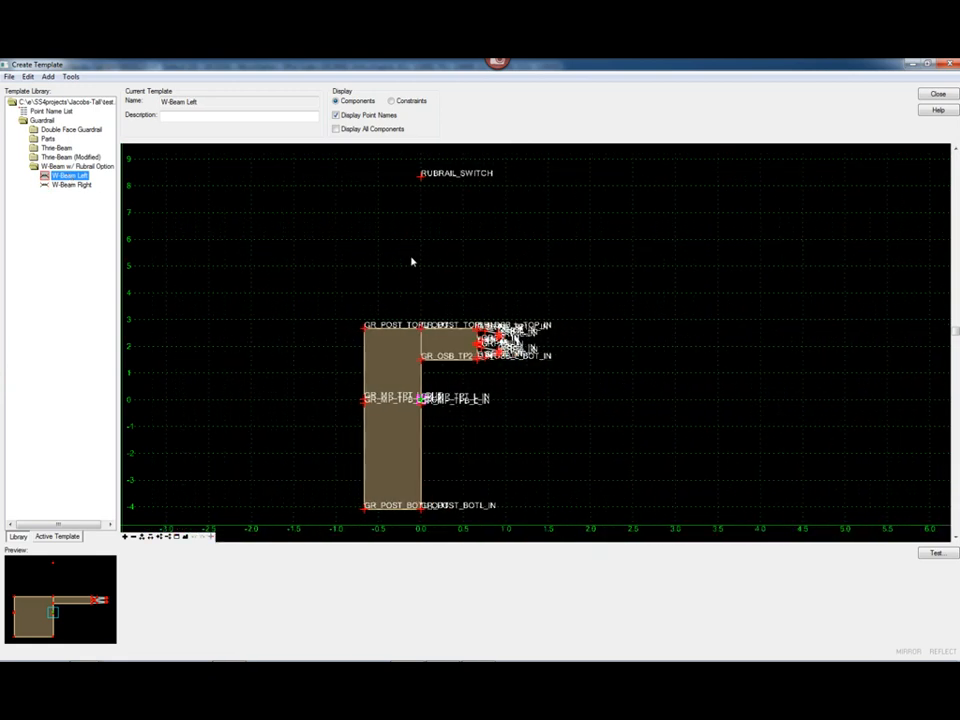
{"action": "middle_click_drag", "start_coordinate": [375, 392], "coordinate": [436, 251]}
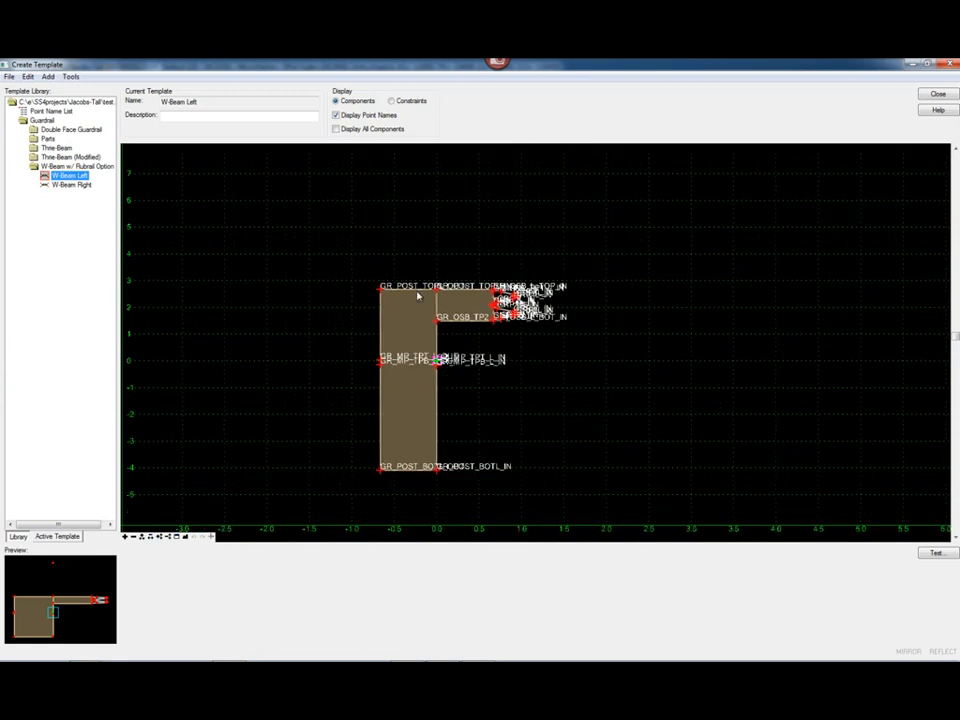
{"action": "scroll", "coordinate": [418, 295], "scroll_direction": "up", "scroll_amount": 2}
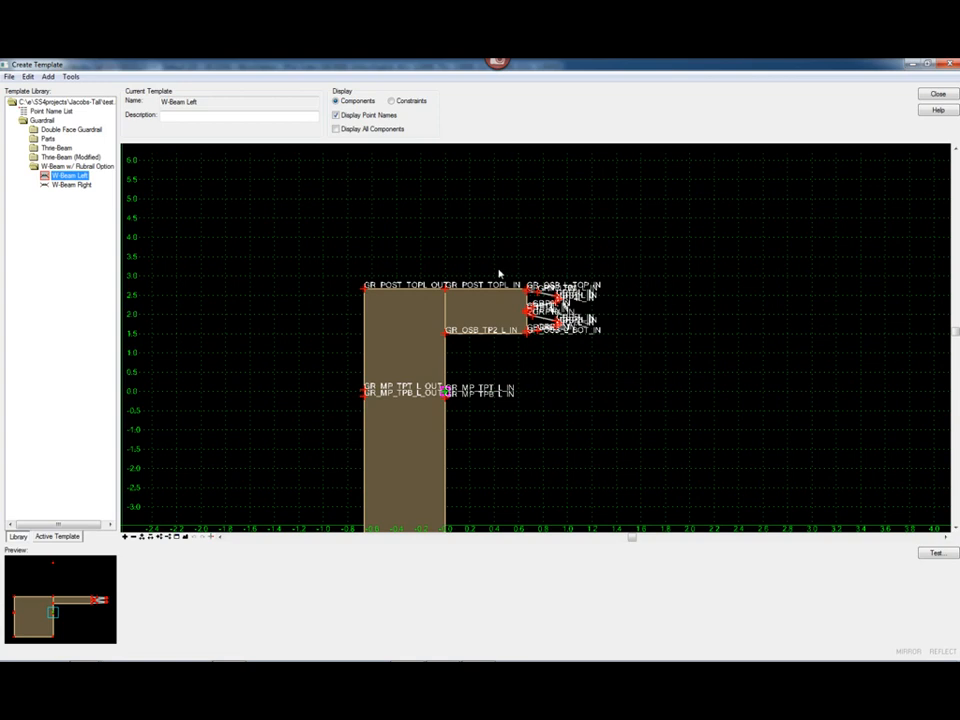
{"action": "scroll", "coordinate": [520, 285], "scroll_direction": "up", "scroll_amount": 4}
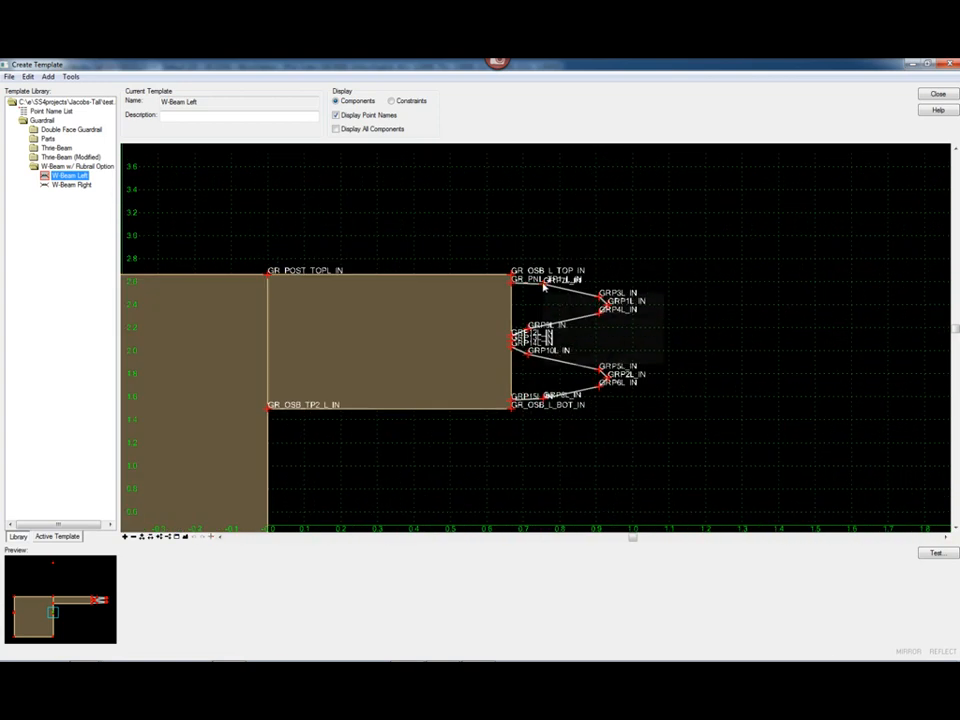
{"action": "double_click", "coordinate": [543, 285]}
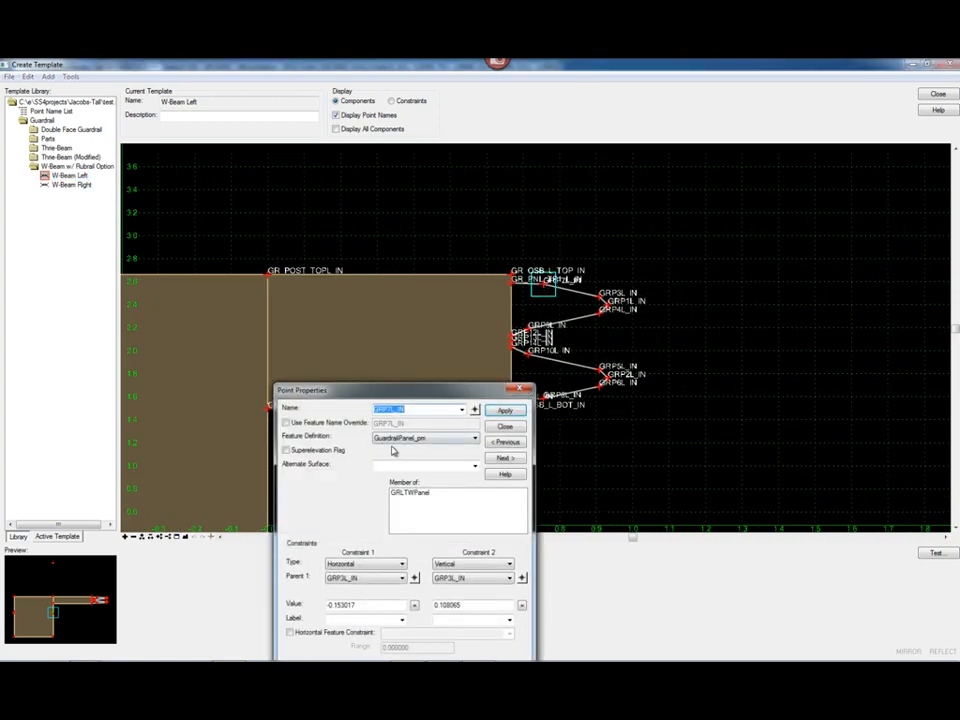
{"action": "left_click", "coordinate": [506, 427]}
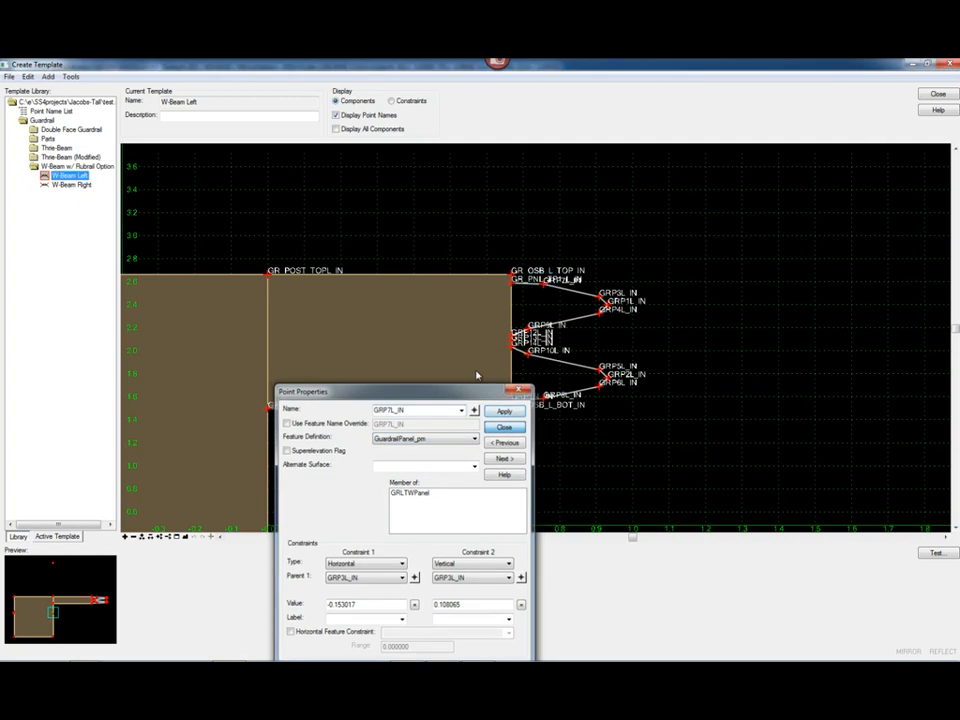
{"action": "double_click", "coordinate": [465, 279]}
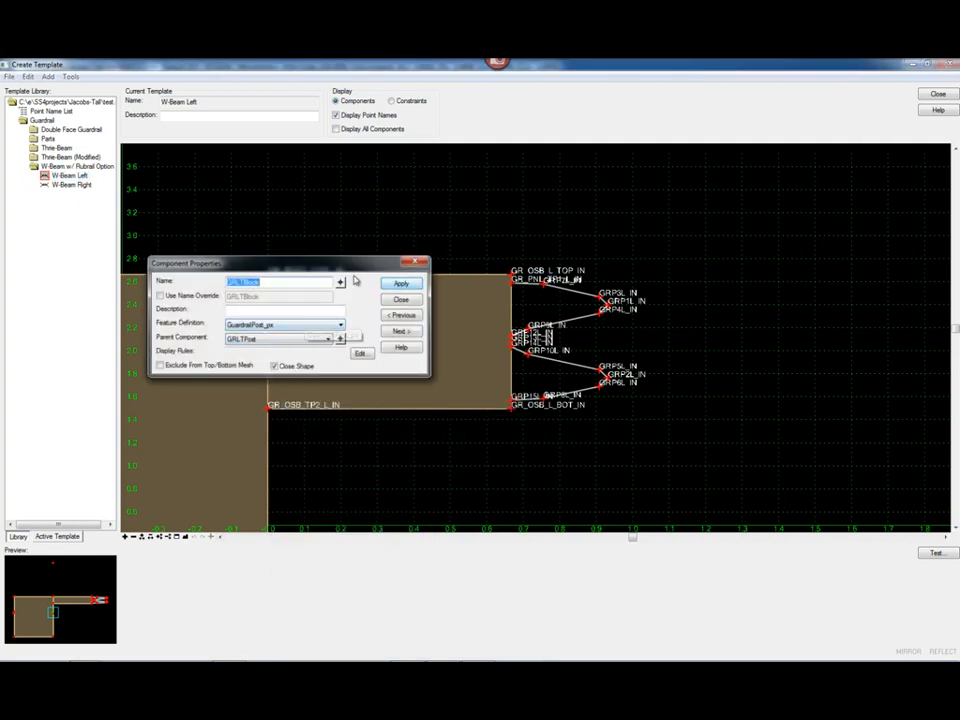
{"action": "left_click", "coordinate": [401, 299]}
{"action": "double_click", "coordinate": [583, 320]}
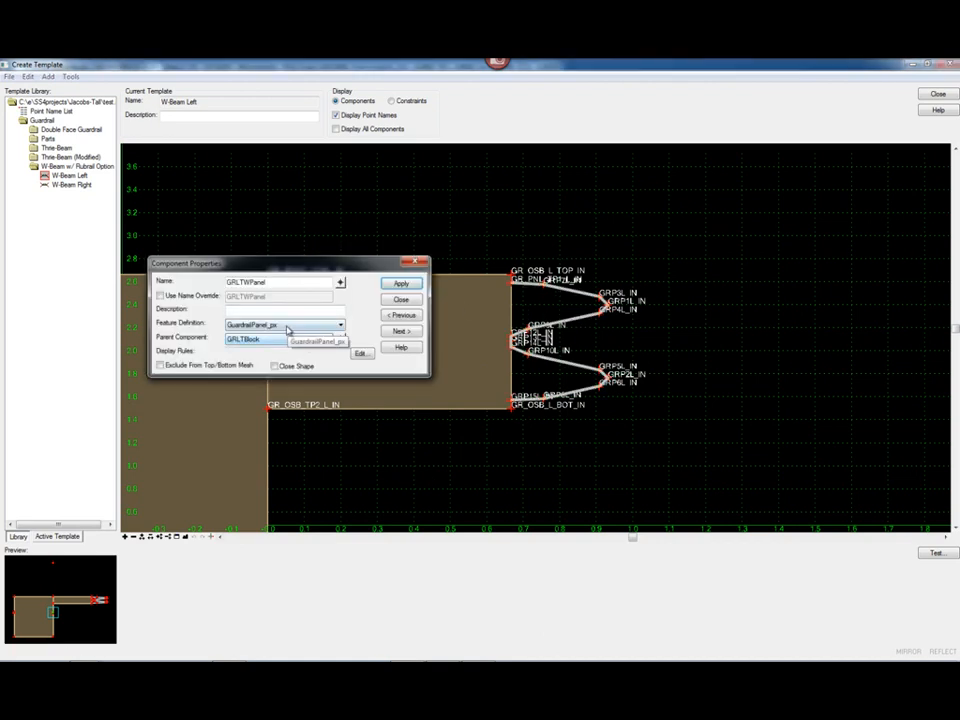
{"action": "left_click", "coordinate": [401, 299]}
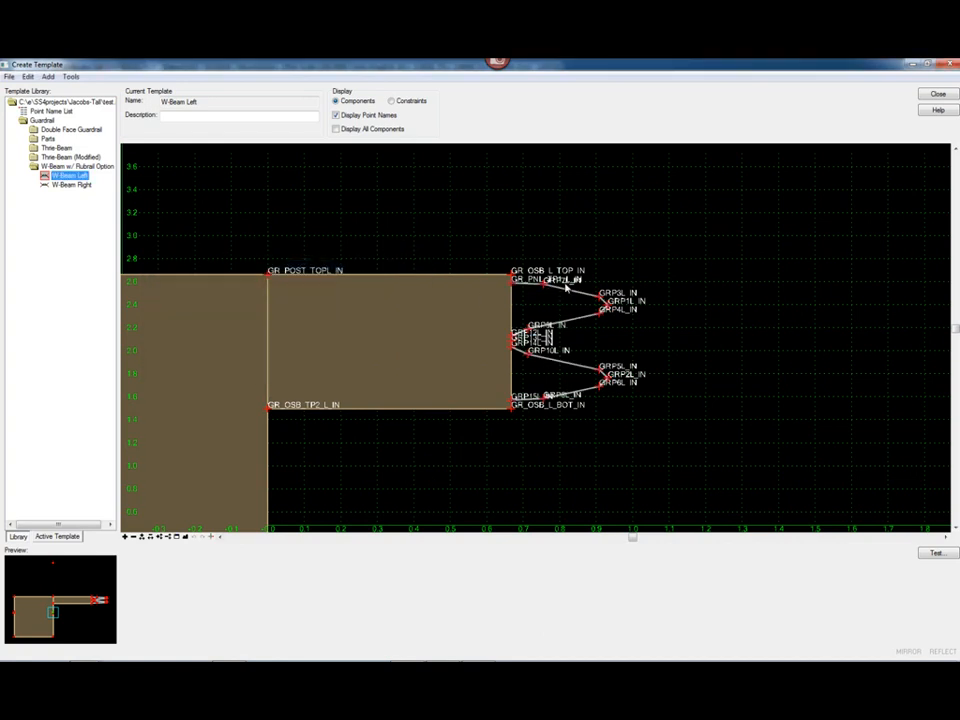
Set the feature definition of the GR_POST_TOPL_IN point to Guardrail3dLt_pm.
{"action": "scroll", "coordinate": [695, 225], "scroll_direction": "down", "scroll_amount": 2}
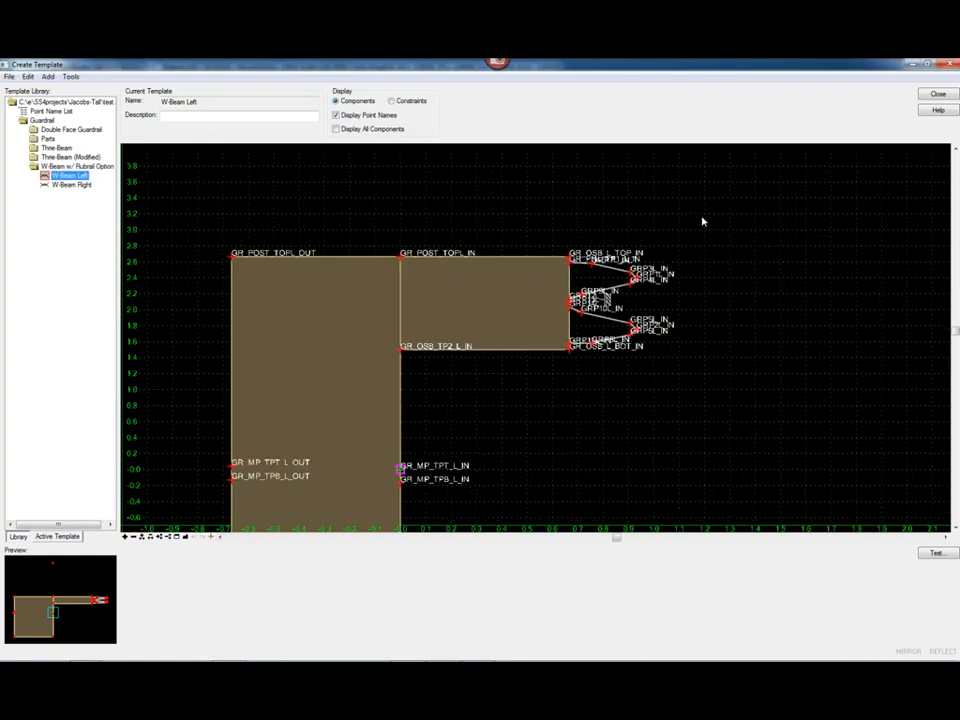
{"action": "double_click", "coordinate": [400, 259]}
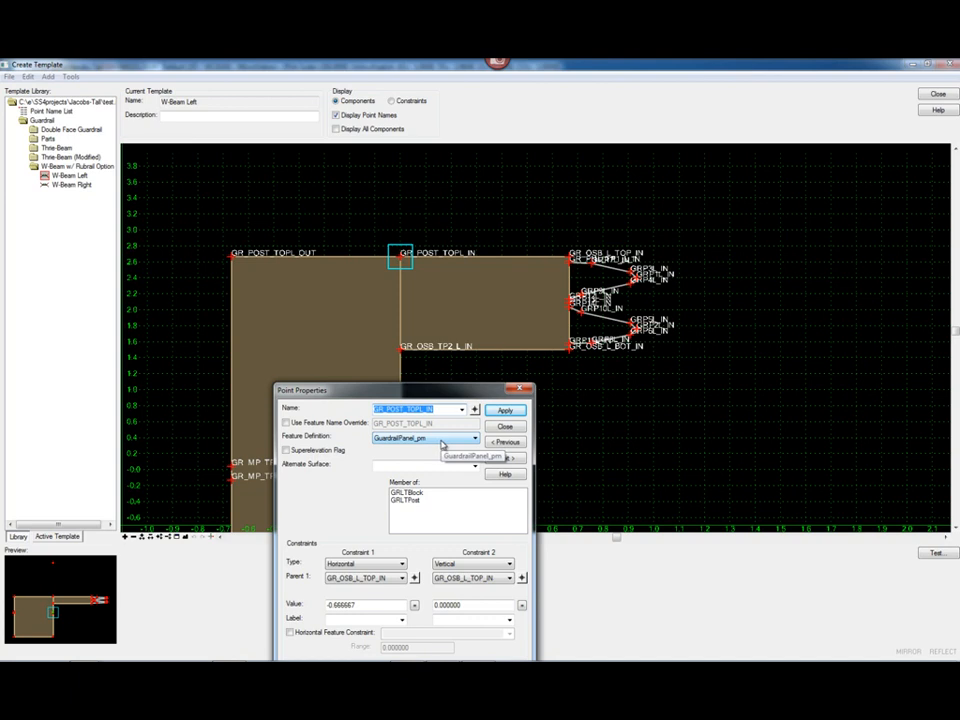
{"action": "left_click", "coordinate": [505, 426]}
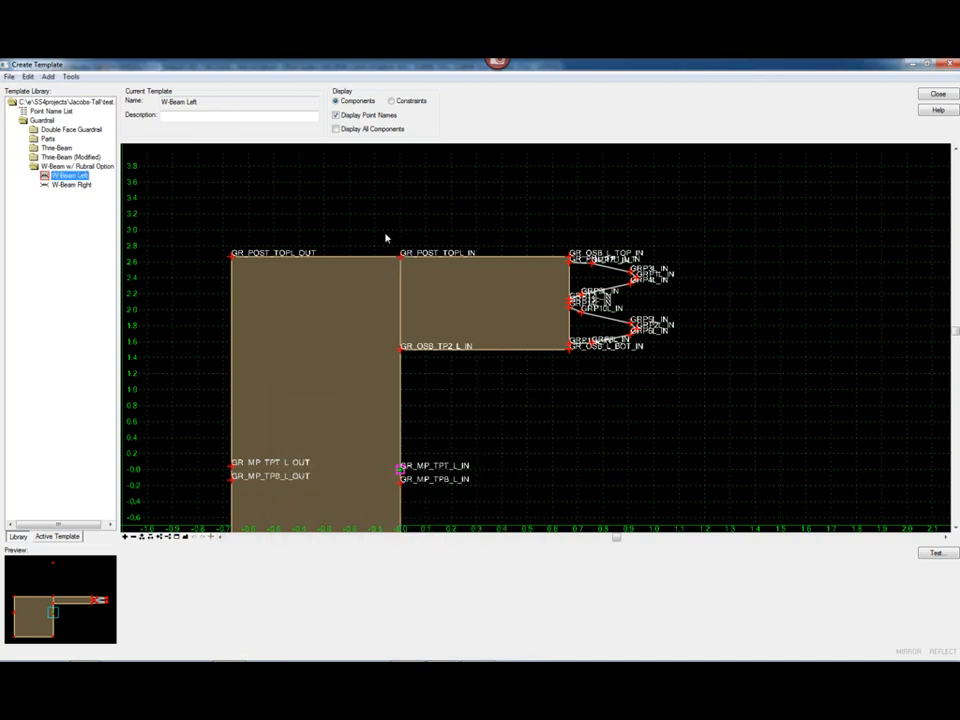
{"action": "scroll", "coordinate": [435, 209], "scroll_direction": "down", "scroll_amount": 2}
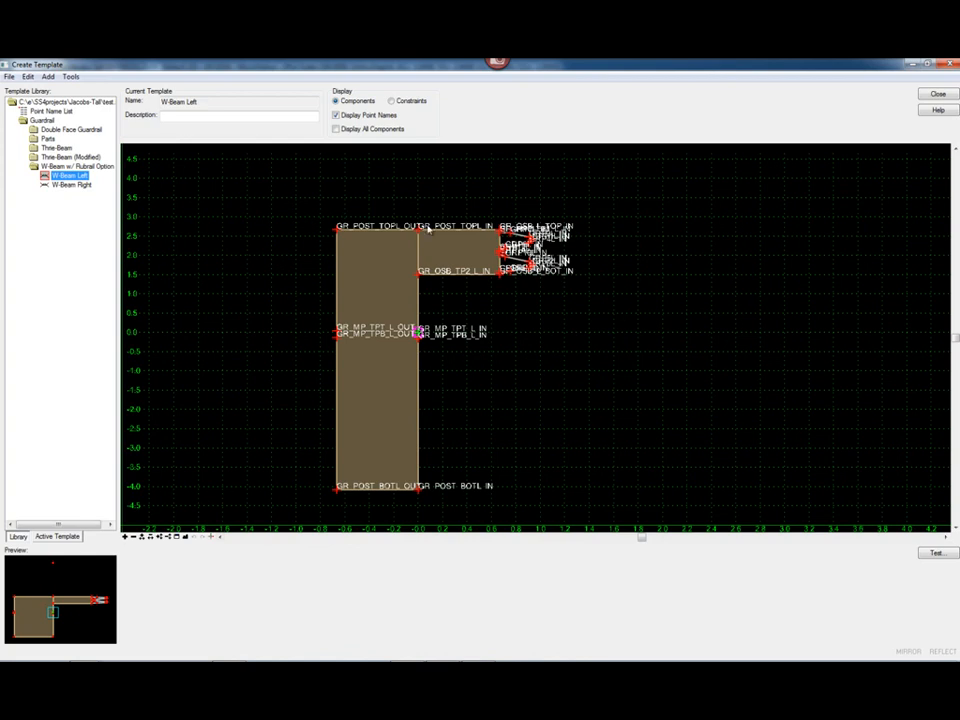
{"action": "mouse_move", "coordinate": [418, 233]}
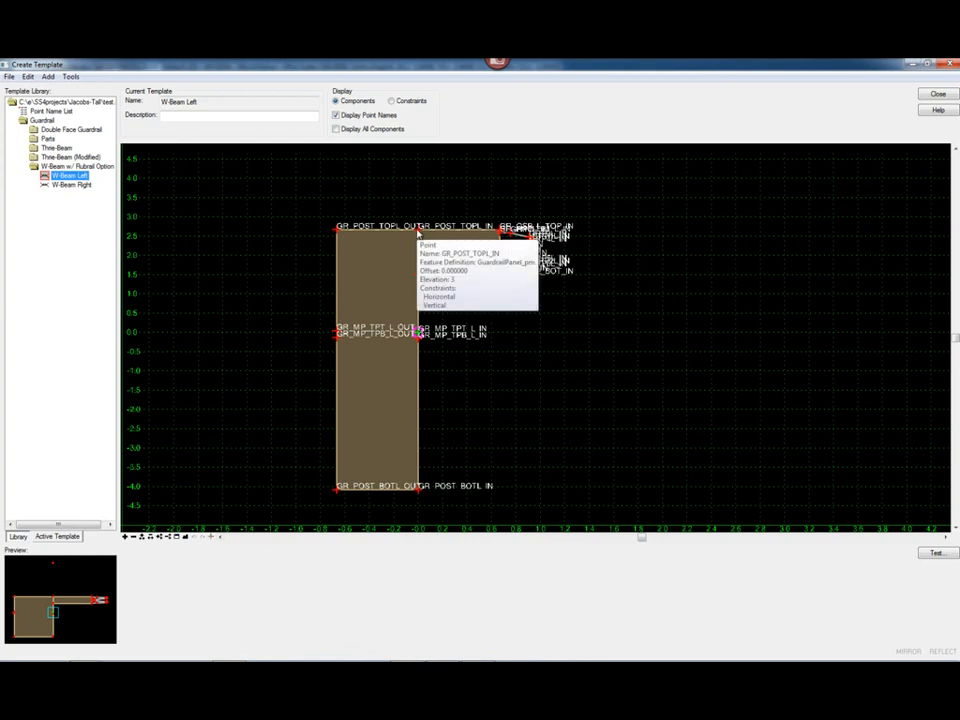
{"action": "double_click", "coordinate": [418, 233]}
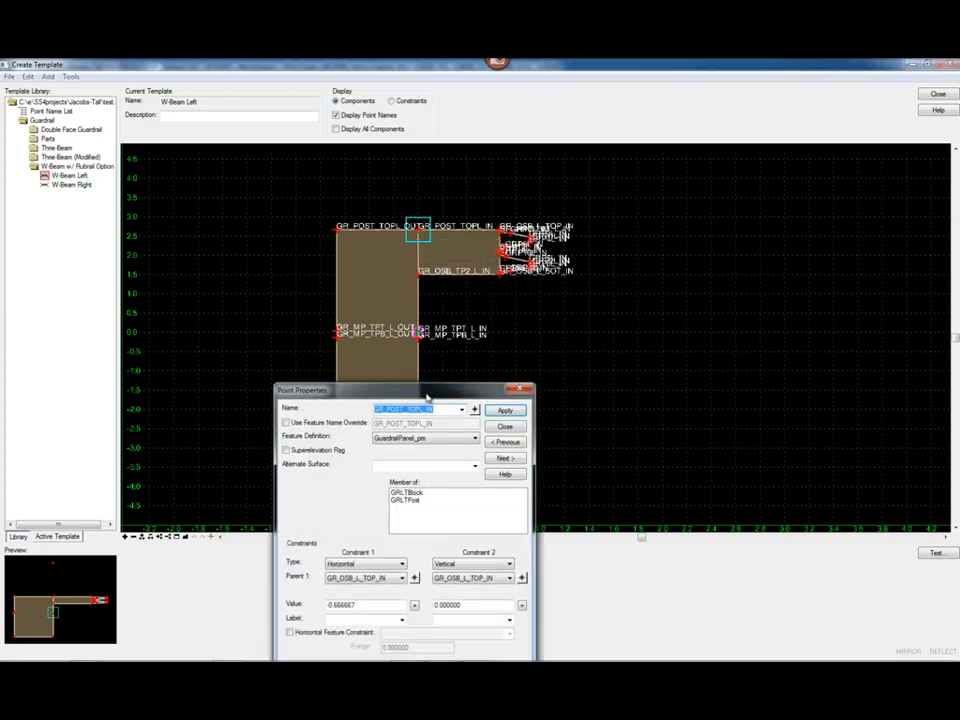
{"action": "left_click", "coordinate": [452, 438]}
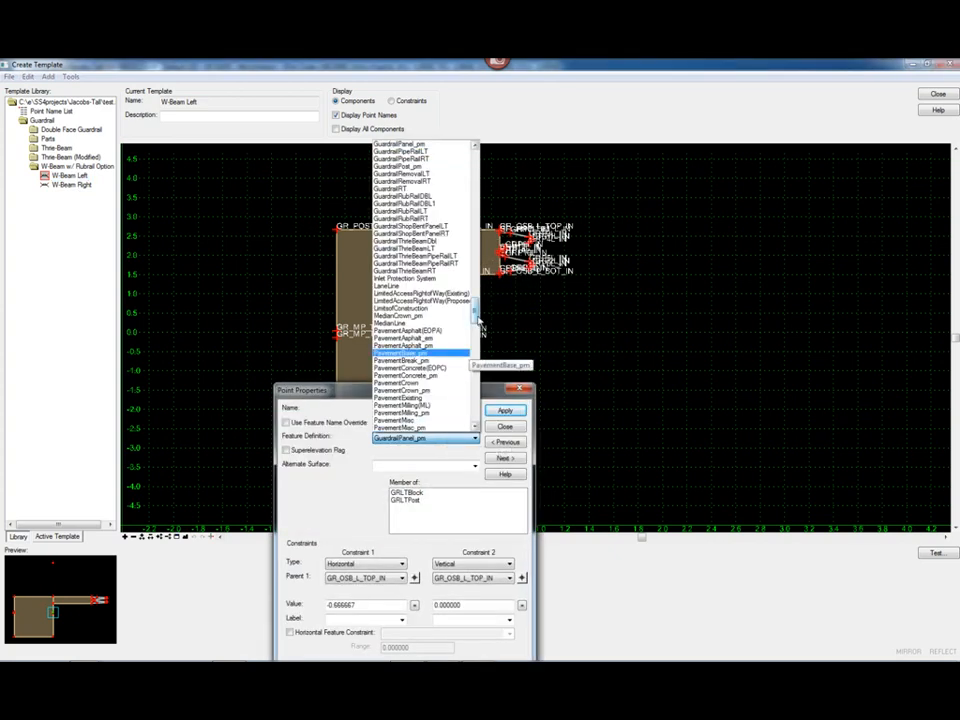
{"action": "left_click_drag", "start_coordinate": [475, 312], "coordinate": [474, 295]}
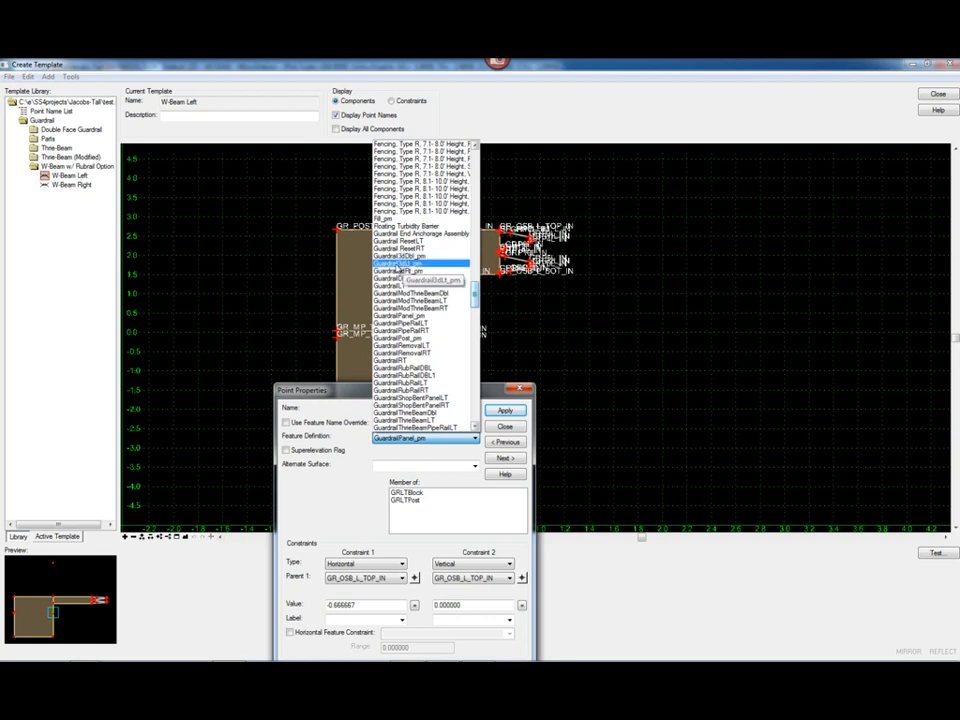
{"action": "left_click", "coordinate": [402, 263]}
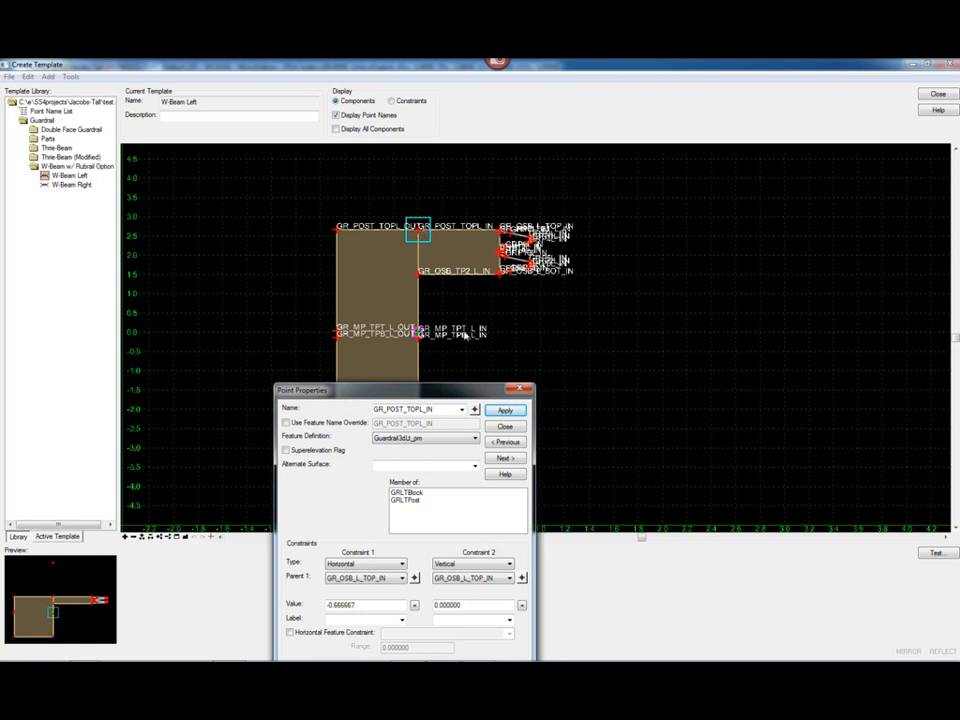
{"action": "left_click", "coordinate": [505, 411]}
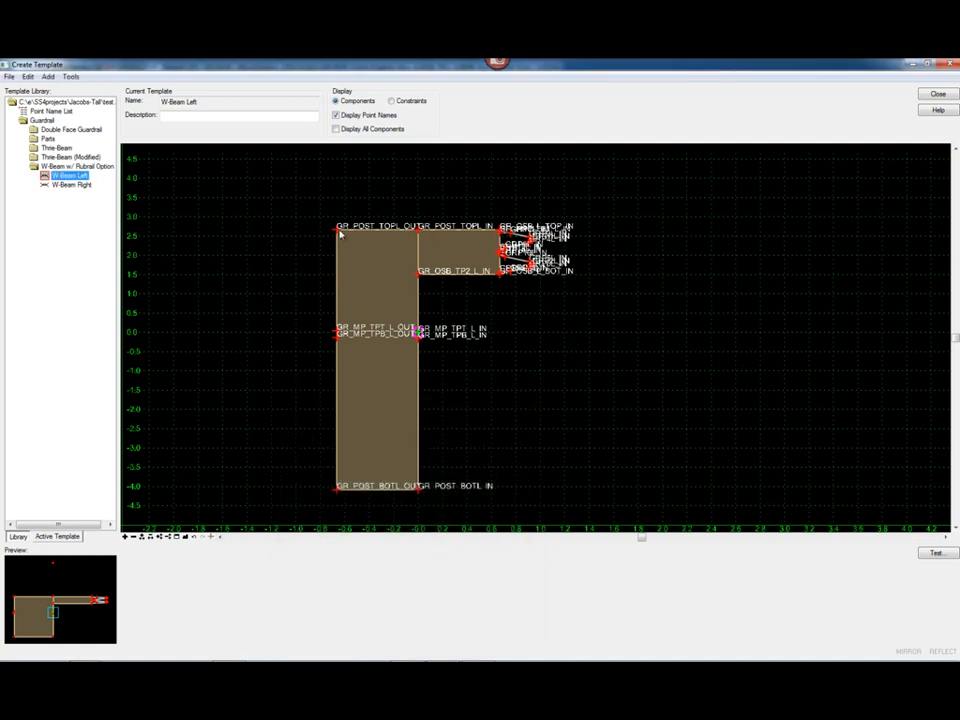
Set the feature definition of the GR_POST_TOPL_OUT point to GuardrailPost_pm.
{"action": "double_click", "coordinate": [337, 231]}
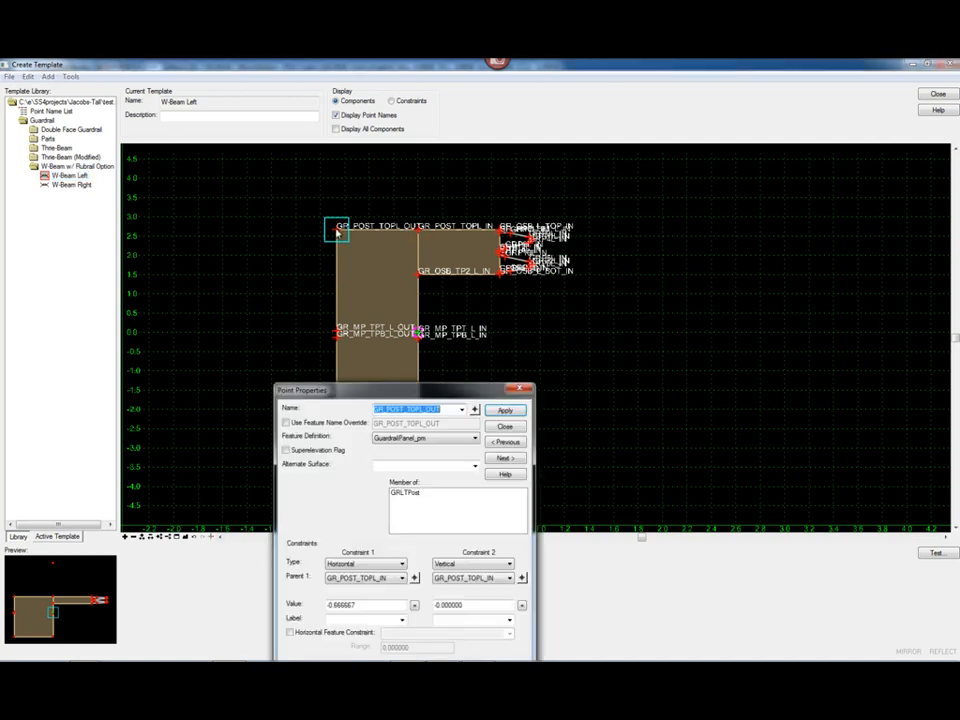
{"action": "left_click", "coordinate": [412, 440]}
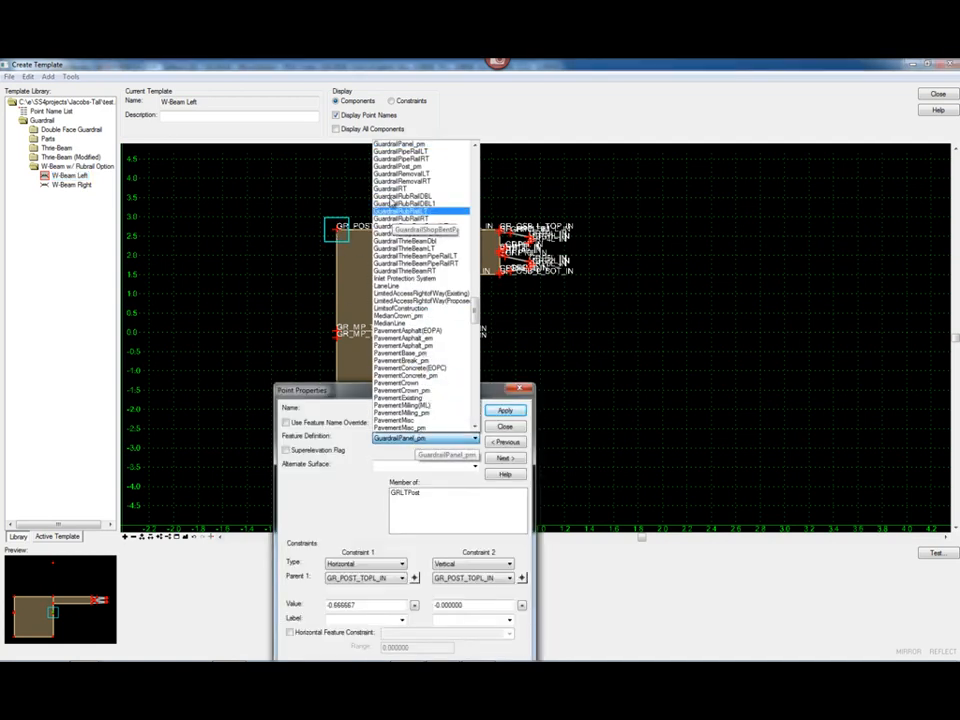
{"action": "left_click", "coordinate": [400, 166]}
{"action": "left_click", "coordinate": [500, 413]}
Set the feature definition of the outer mid-post points GR_MP_TPT_L_OUT and GR_MP_TPB_L_OUT to GuardrailPost_pm.
{"action": "left_click", "coordinate": [475, 410]}
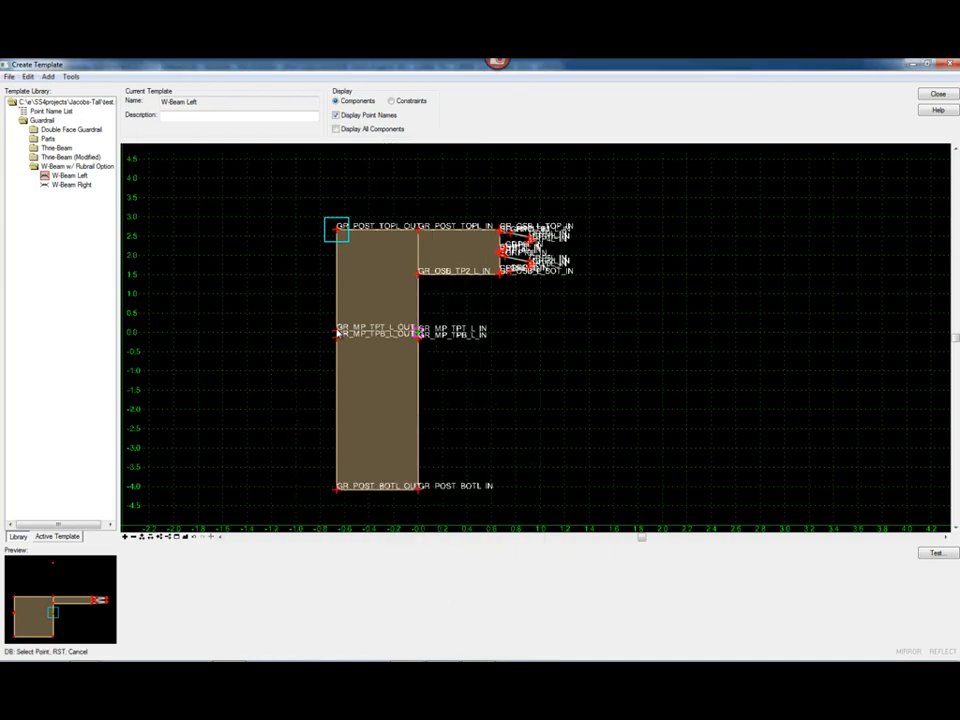
{"action": "left_click", "coordinate": [337, 333]}
{"action": "left_click", "coordinate": [474, 438]}
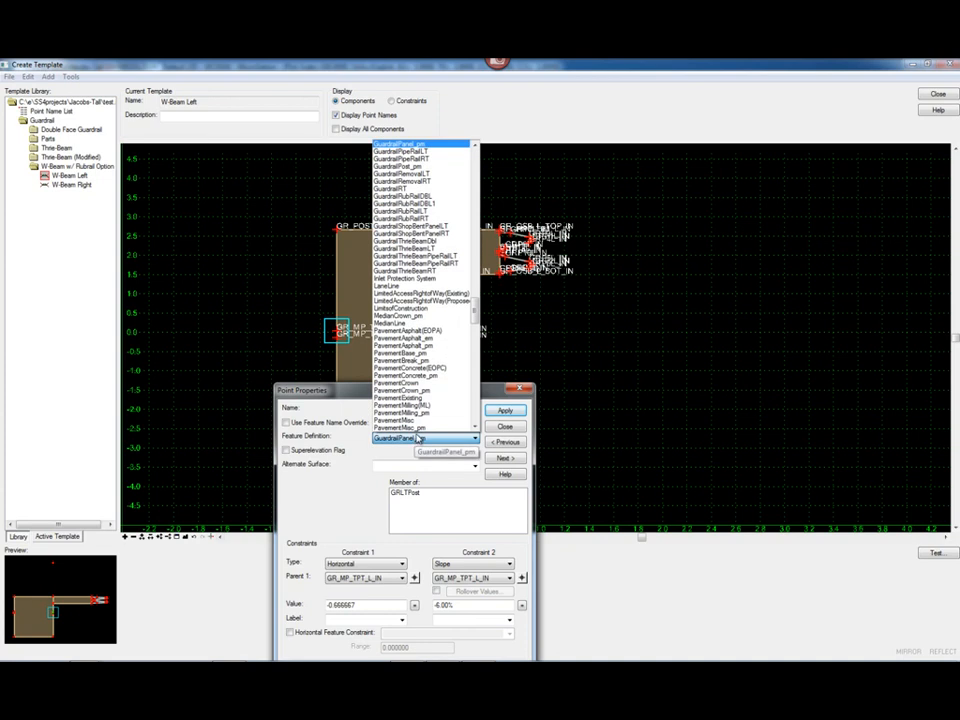
{"action": "left_click", "coordinate": [413, 167]}
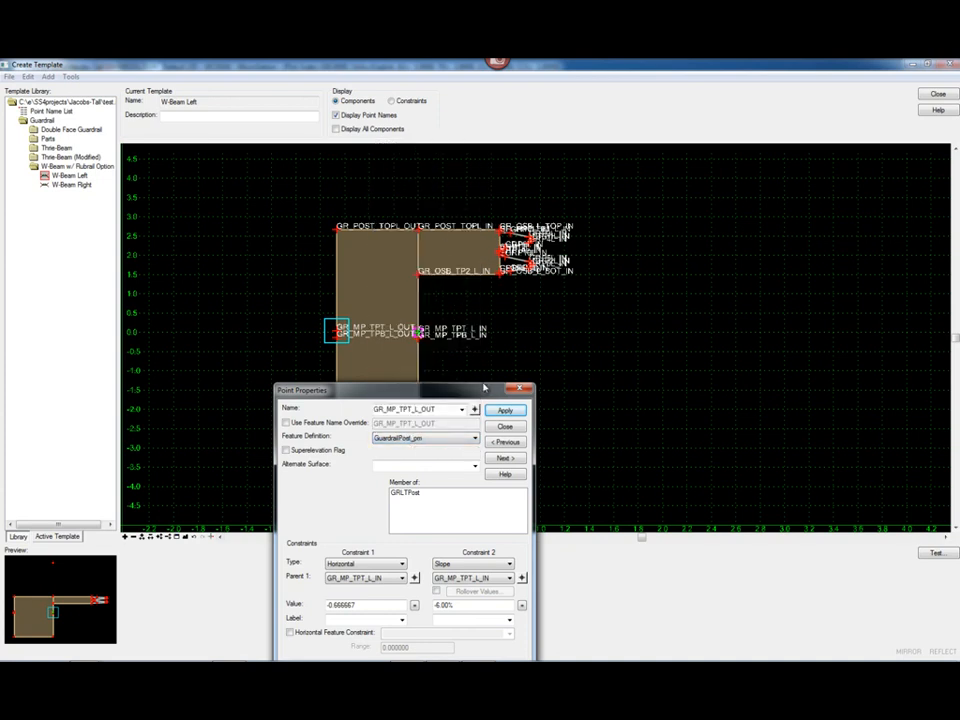
{"action": "left_click", "coordinate": [505, 426]}
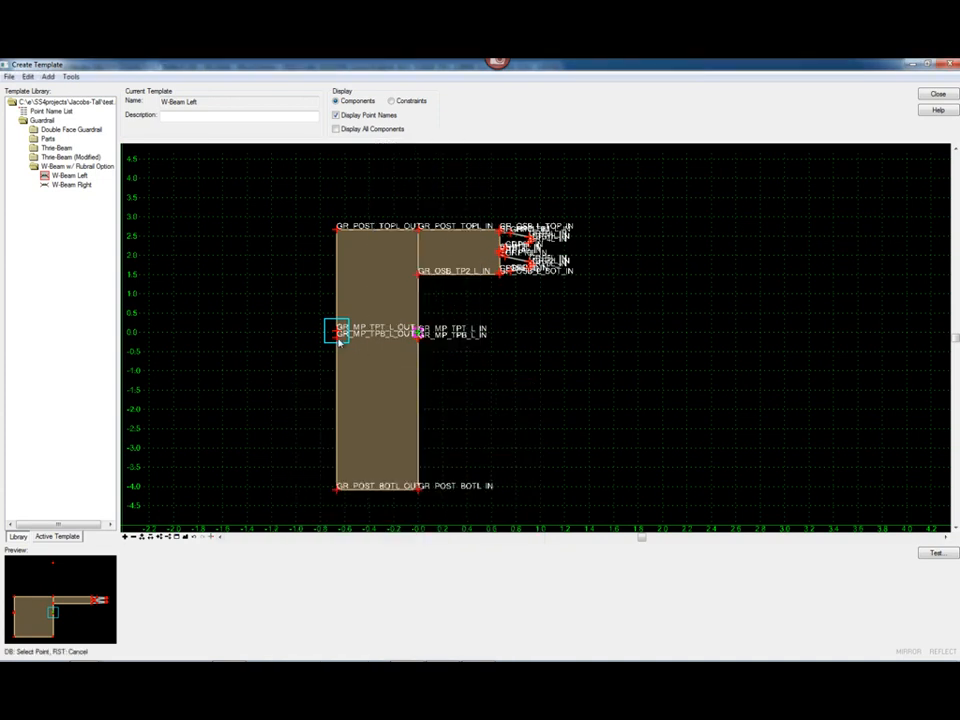
{"action": "double_click", "coordinate": [338, 340]}
{"action": "left_click", "coordinate": [474, 438]}
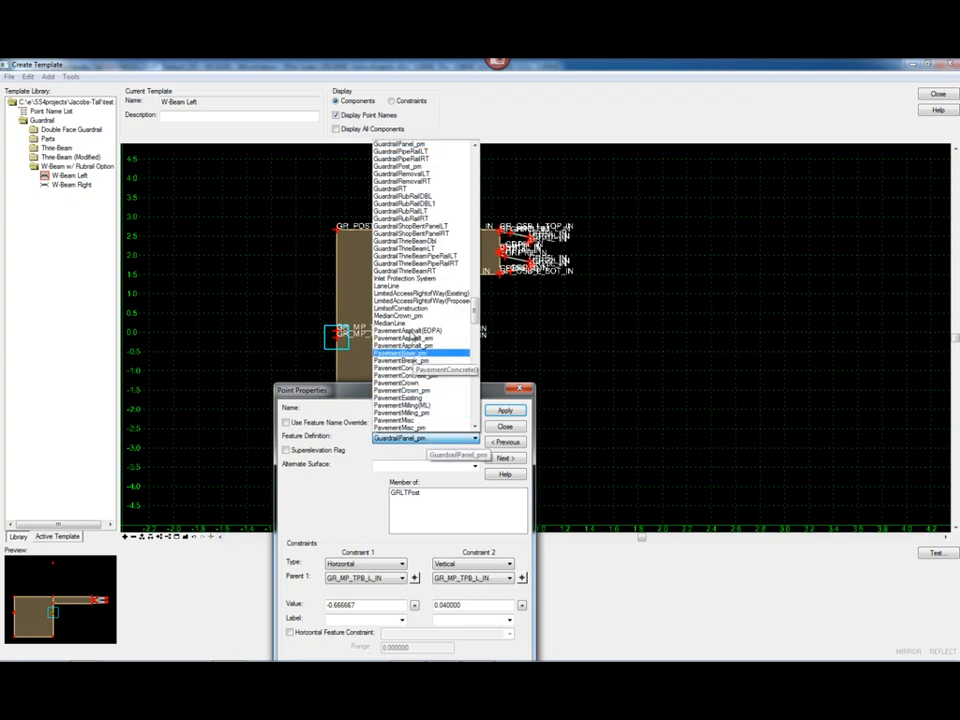
{"action": "left_click", "coordinate": [414, 166]}
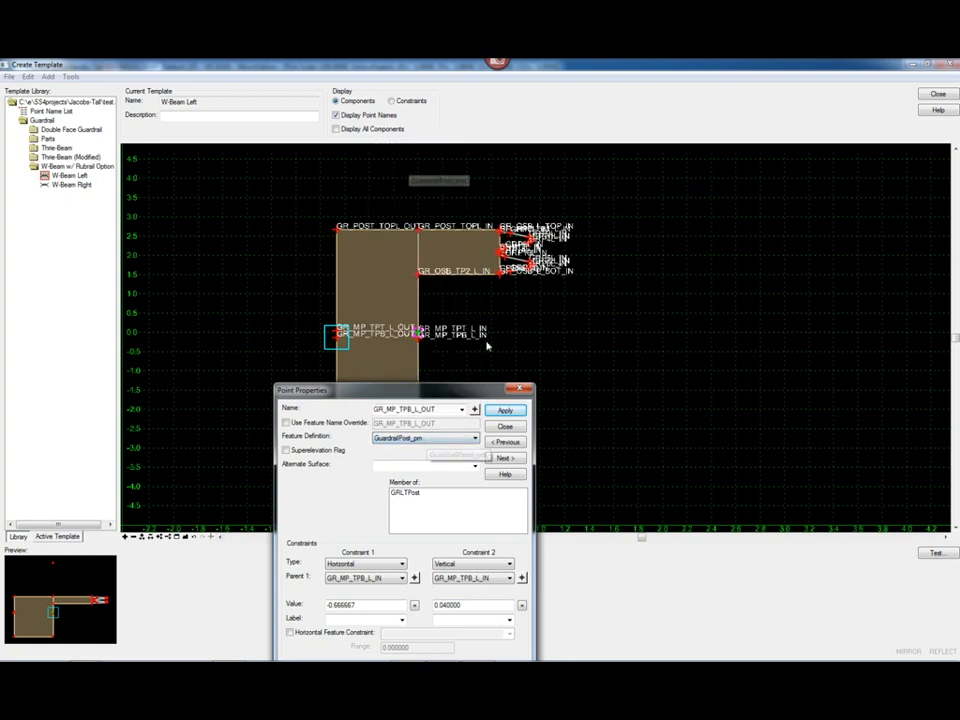
Assign the GuardrailPost_pm feature definition to the bottom post points GR_POST_BOTL_OUT and GR_POST_BOTL_IN.
{"action": "left_click", "coordinate": [475, 410]}
{"action": "left_click", "coordinate": [337, 490]}
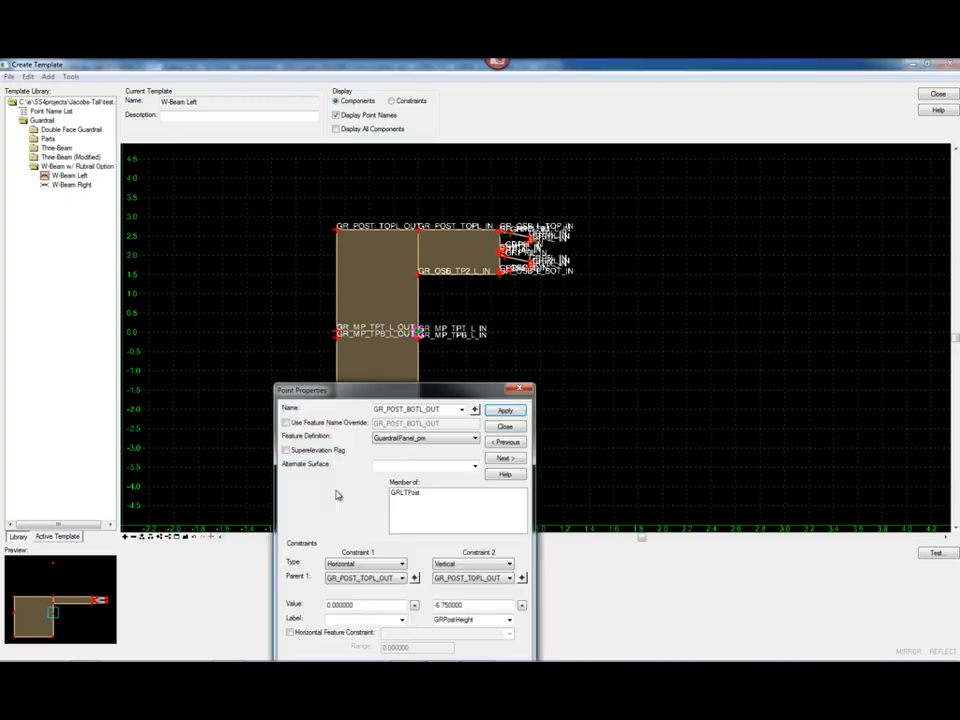
{"action": "left_click", "coordinate": [444, 439]}
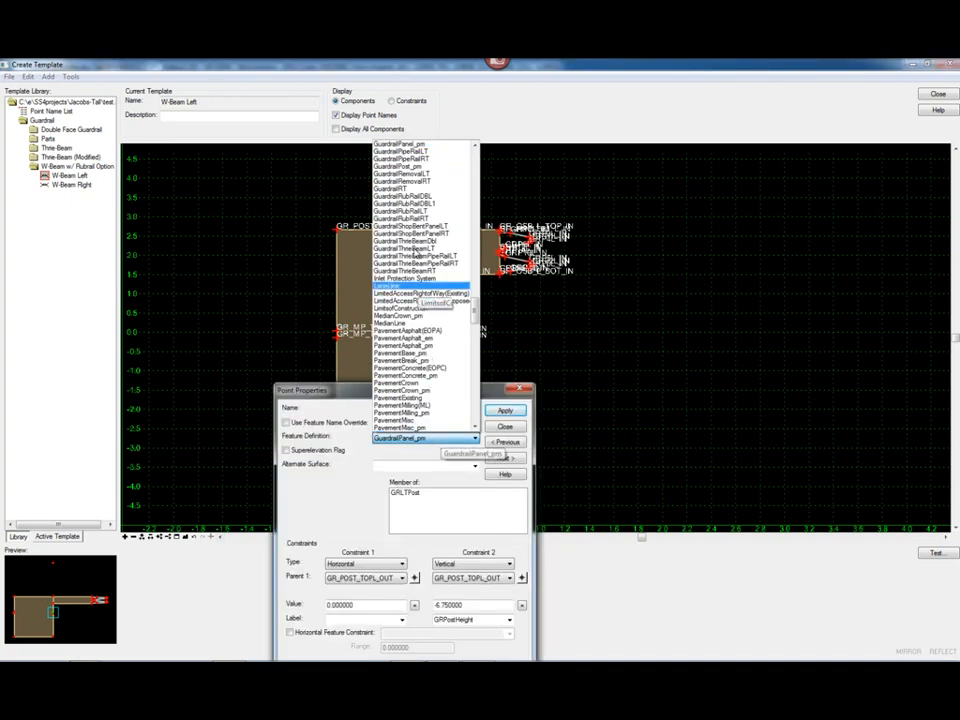
{"action": "left_click", "coordinate": [400, 166]}
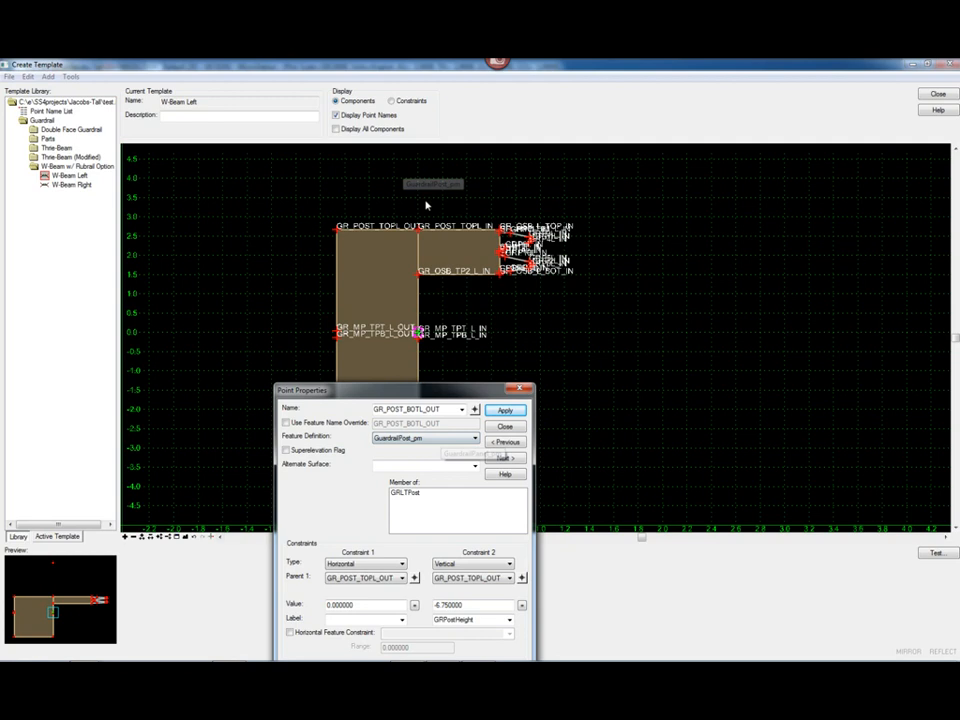
{"action": "left_click", "coordinate": [503, 411]}
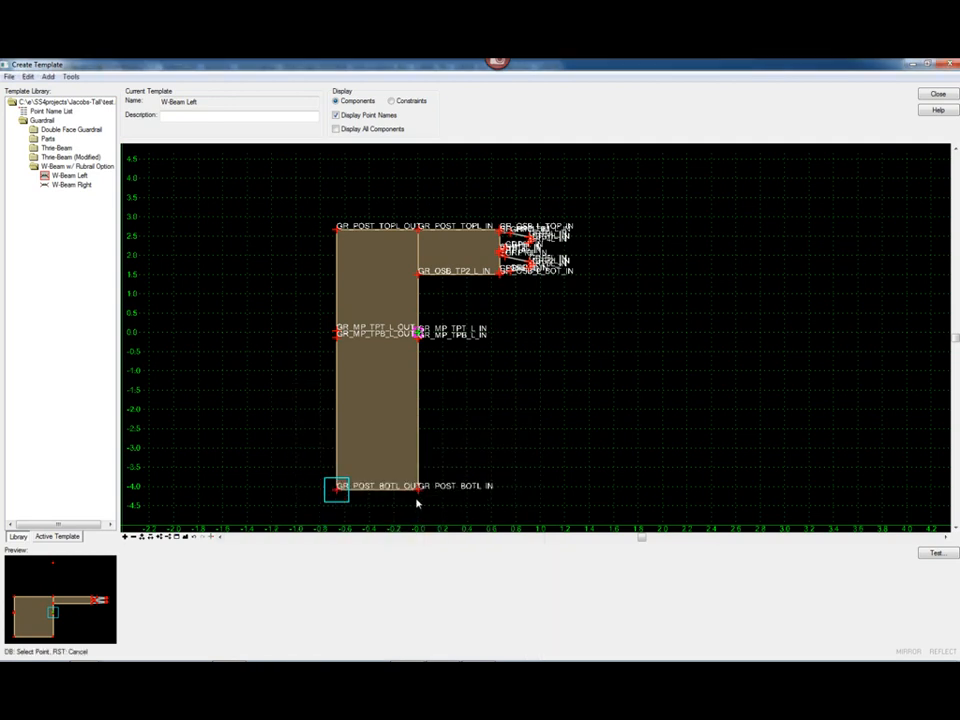
{"action": "left_click", "coordinate": [418, 494]}
{"action": "left_click", "coordinate": [440, 439]}
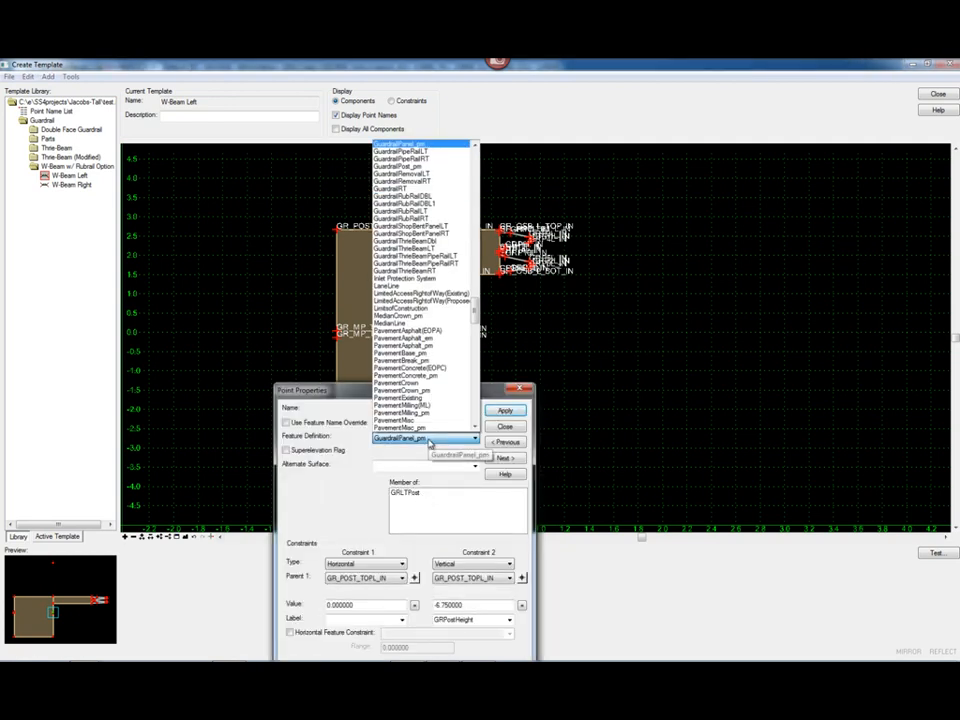
{"action": "left_click", "coordinate": [400, 166]}
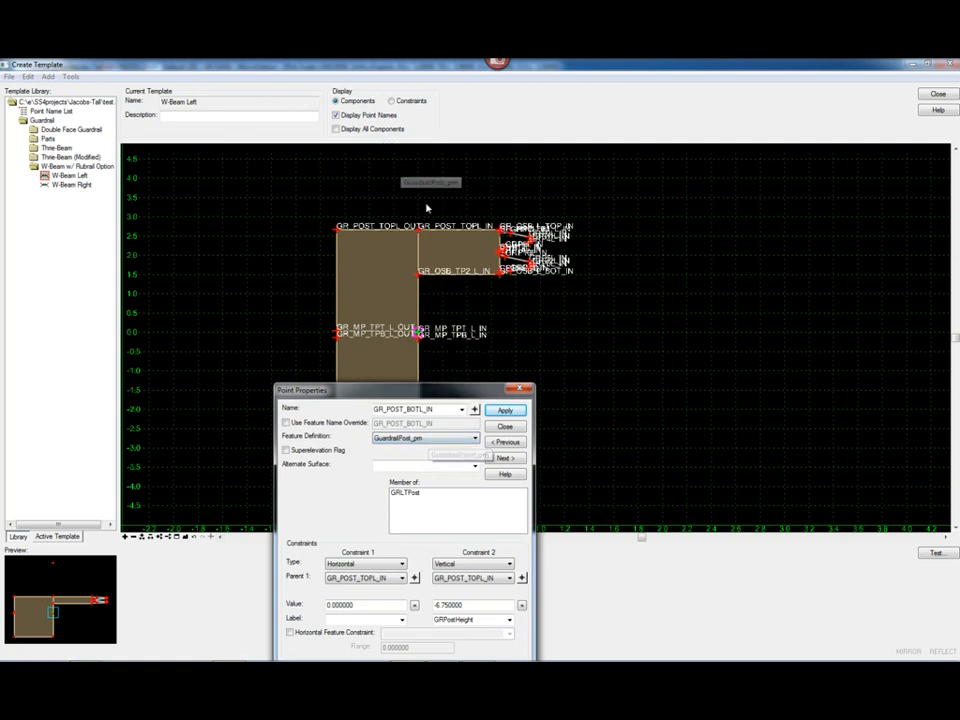
{"action": "left_click", "coordinate": [497, 412]}
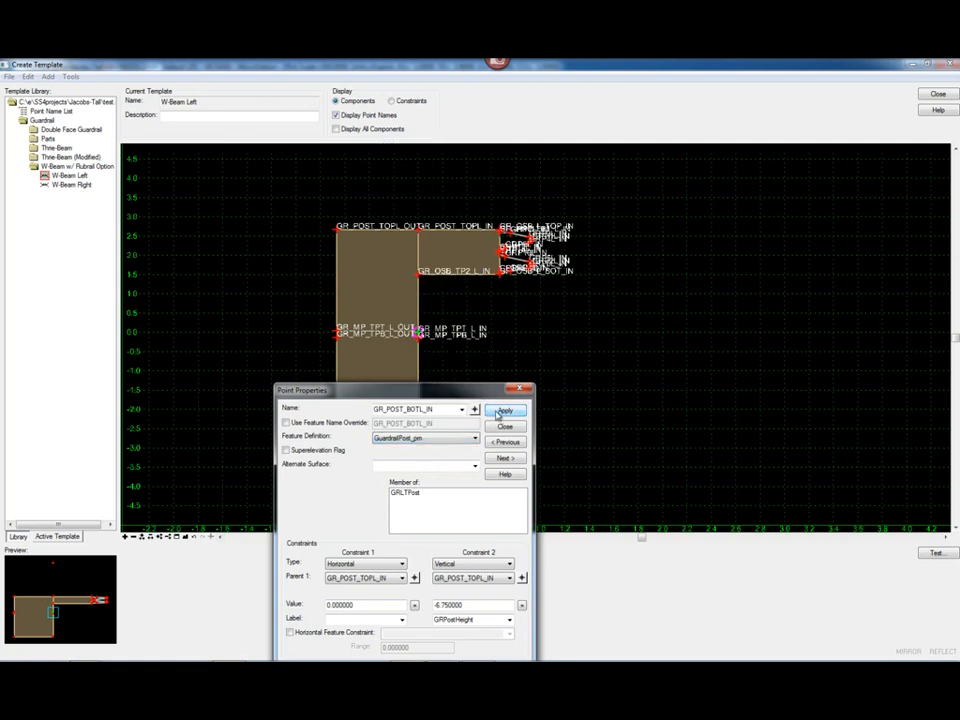
Set the feature definition of the inner mid-post point GR_MP_TPB_L_IN to GuardrailPost_pm.
{"action": "left_click", "coordinate": [475, 410]}
{"action": "double_click", "coordinate": [419, 341]}
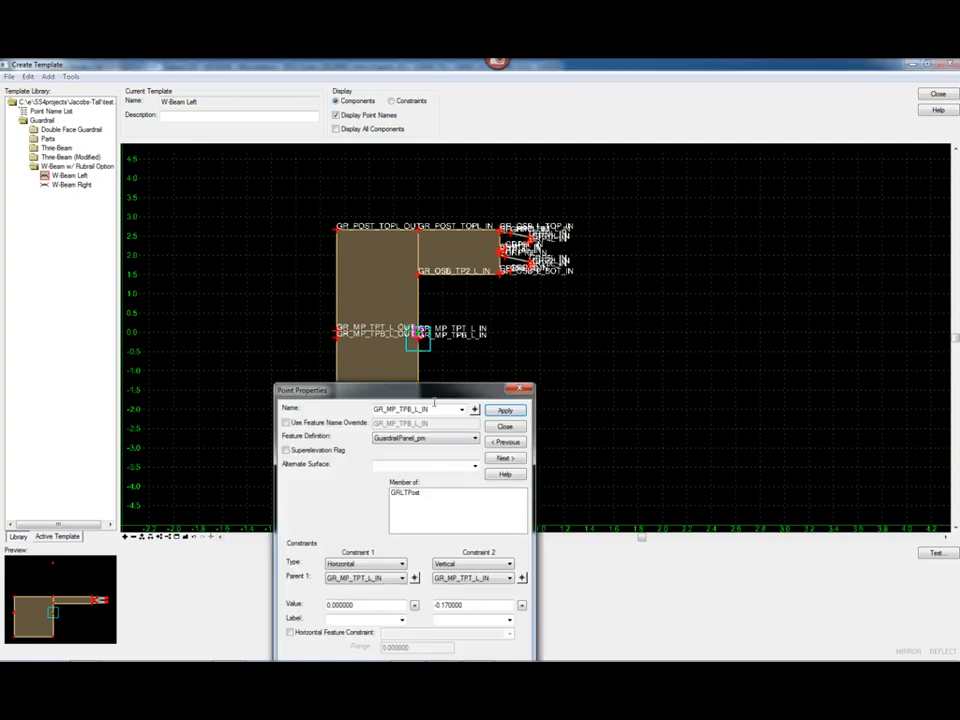
{"action": "left_click", "coordinate": [444, 440]}
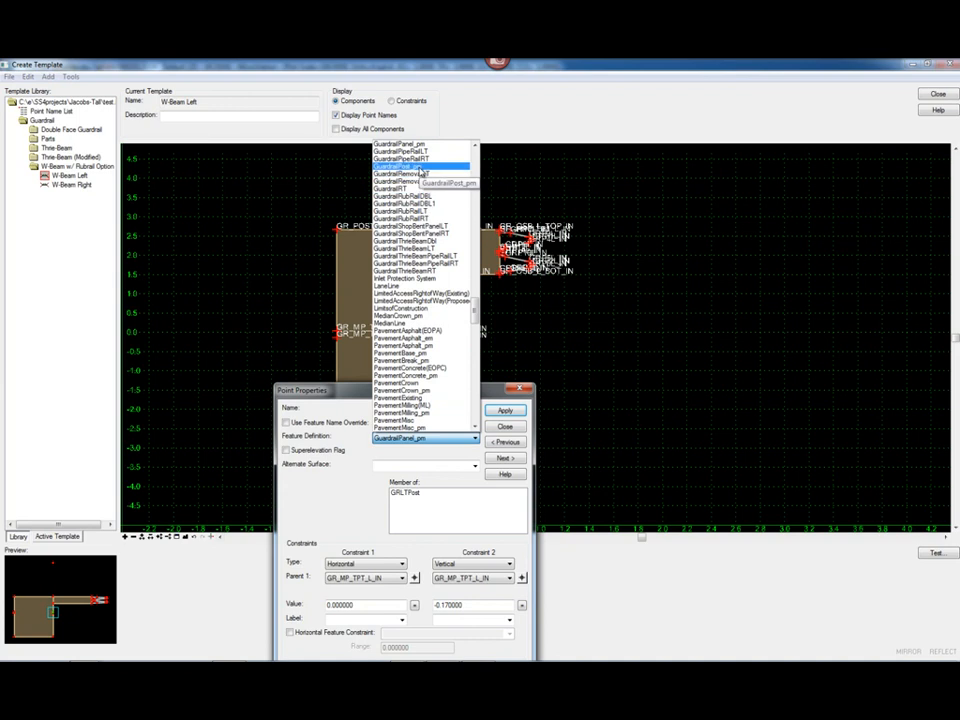
{"action": "left_click", "coordinate": [418, 167]}
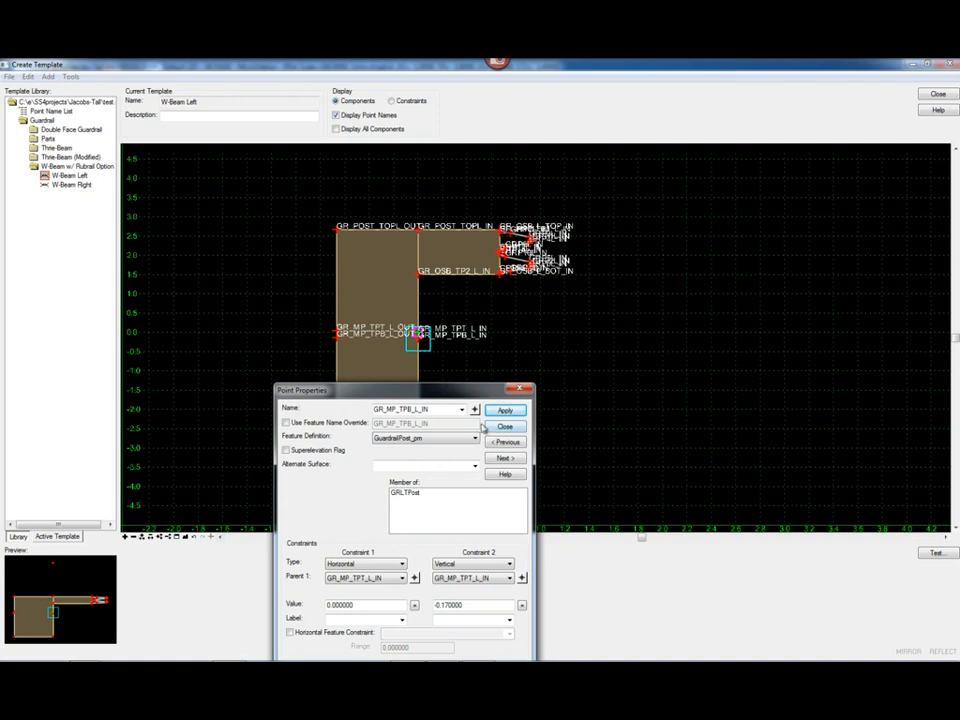
Set the feature definition of the GR_OSB_TP2_L_IN point, where the block's lower edge meets the post, to GuardrailPost_pm.
{"action": "left_click", "coordinate": [476, 410]}
{"action": "scroll", "coordinate": [421, 337], "scroll_direction": "up", "scroll_amount": 2}
{"action": "scroll", "coordinate": [422, 345], "scroll_direction": "down", "scroll_amount": 1}
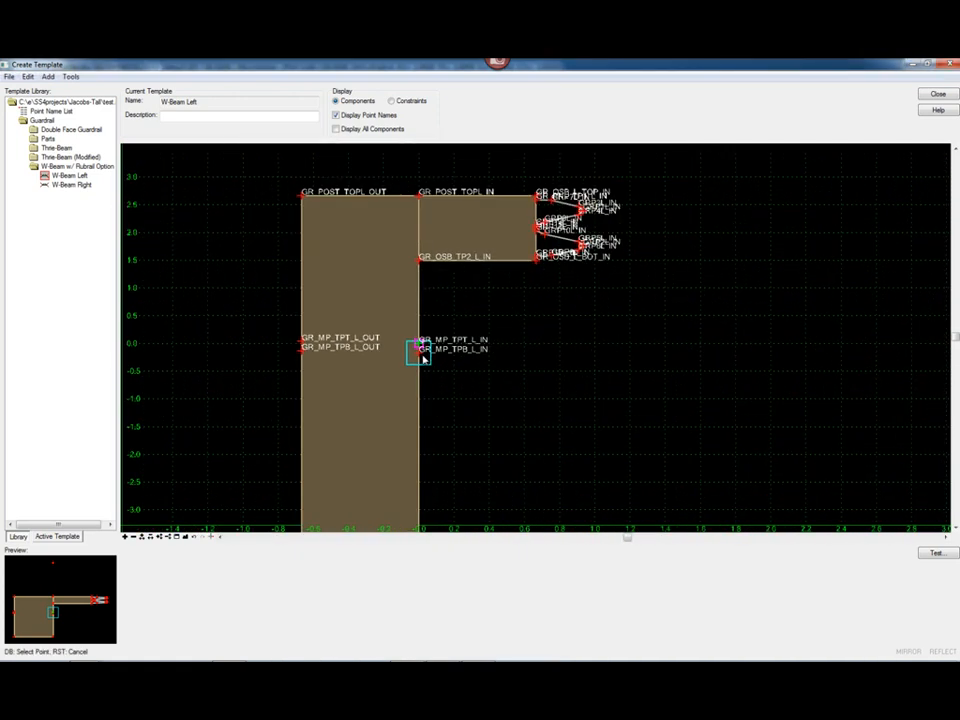
{"action": "left_click", "coordinate": [420, 262]}
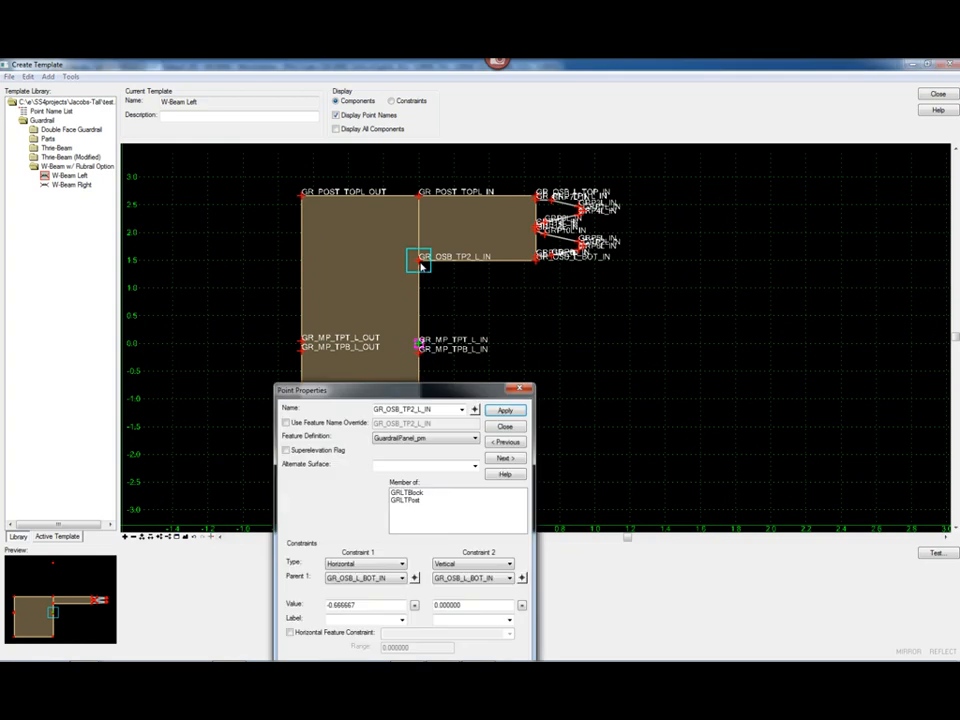
{"action": "left_click", "coordinate": [457, 440]}
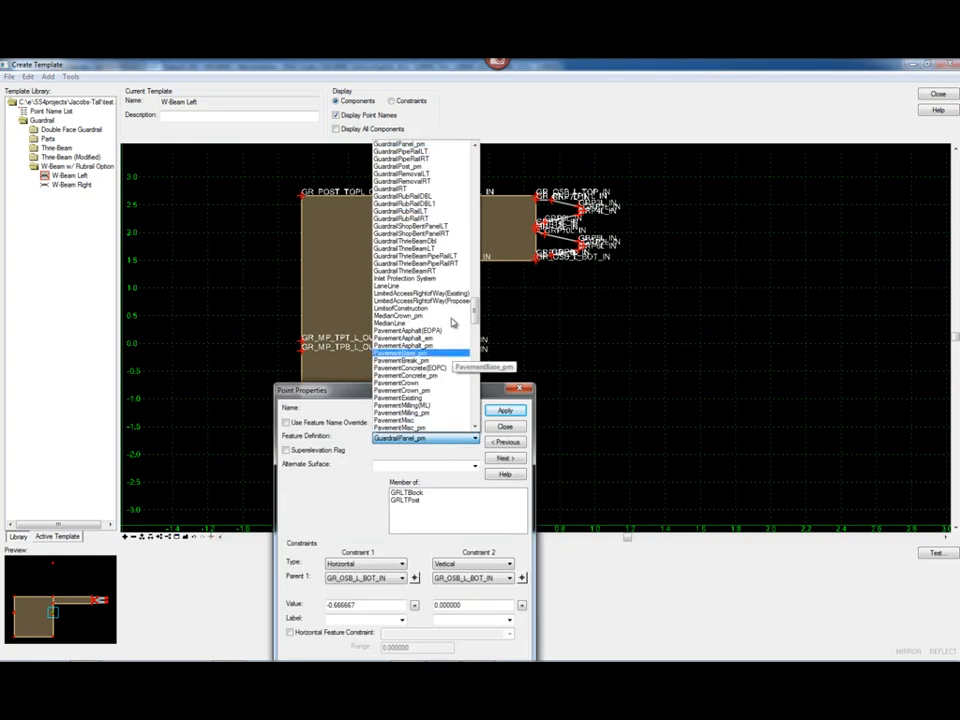
{"action": "left_click", "coordinate": [405, 166]}
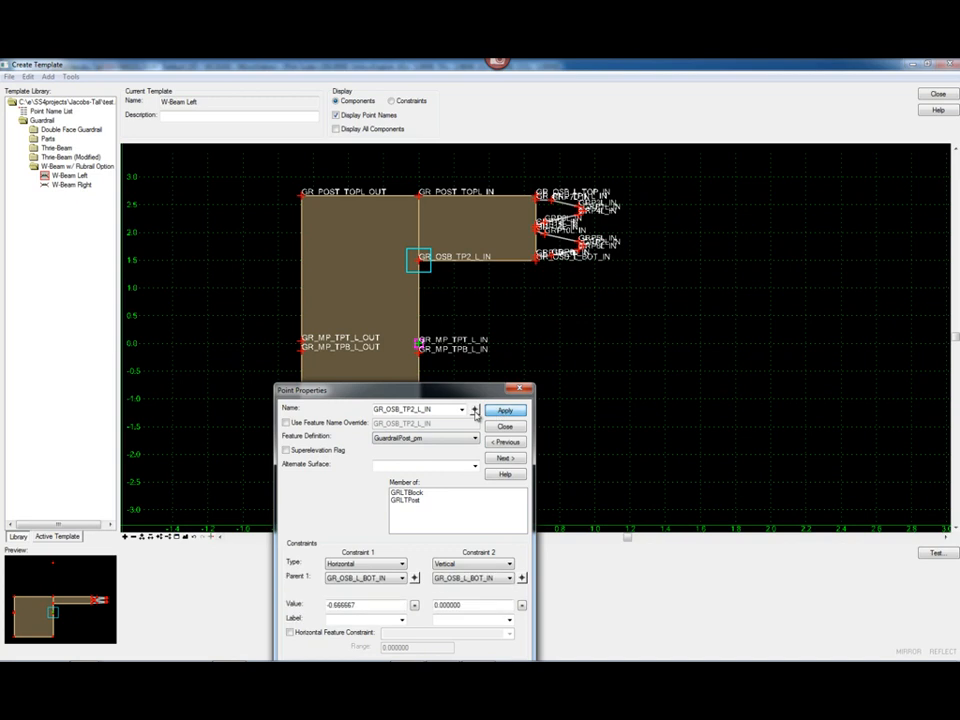
Change the feature definition of the inner top post point GR_POST_TOPL_IN to GuardrailPost_pm.
{"action": "left_click", "coordinate": [475, 410]}
{"action": "left_click", "coordinate": [418, 196]}
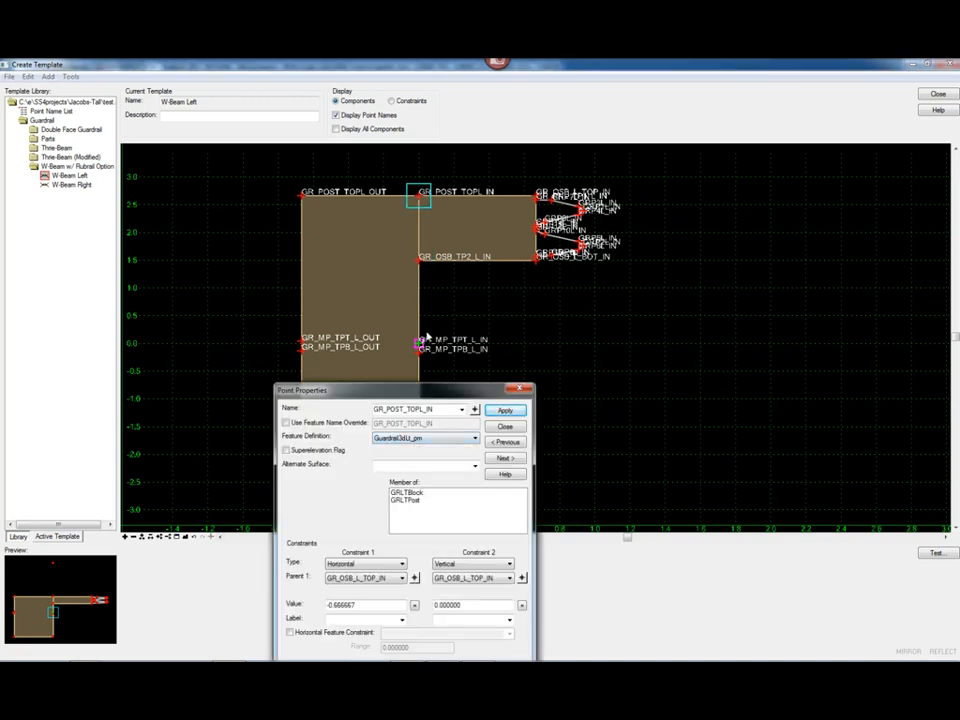
{"action": "left_click", "coordinate": [441, 438]}
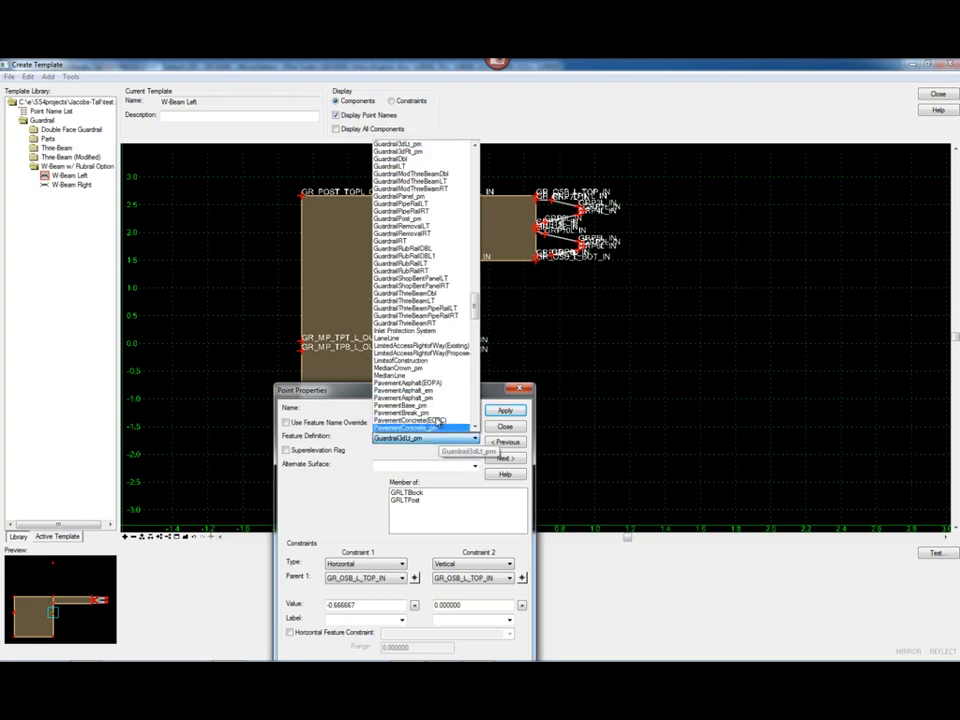
{"action": "left_click", "coordinate": [417, 219]}
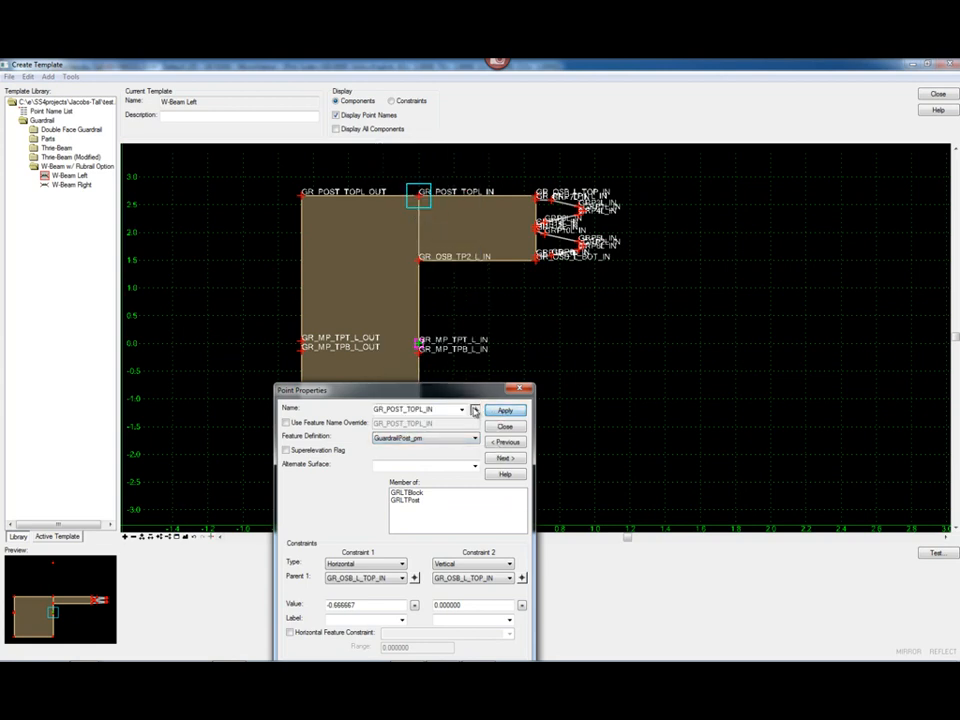
{"action": "left_click", "coordinate": [499, 426]}
Set the feature definition of the block's upper panel-side point GR_OSB_L_TOP_IN to Guardrail3dLt_pm.
{"action": "double_click", "coordinate": [537, 197]}
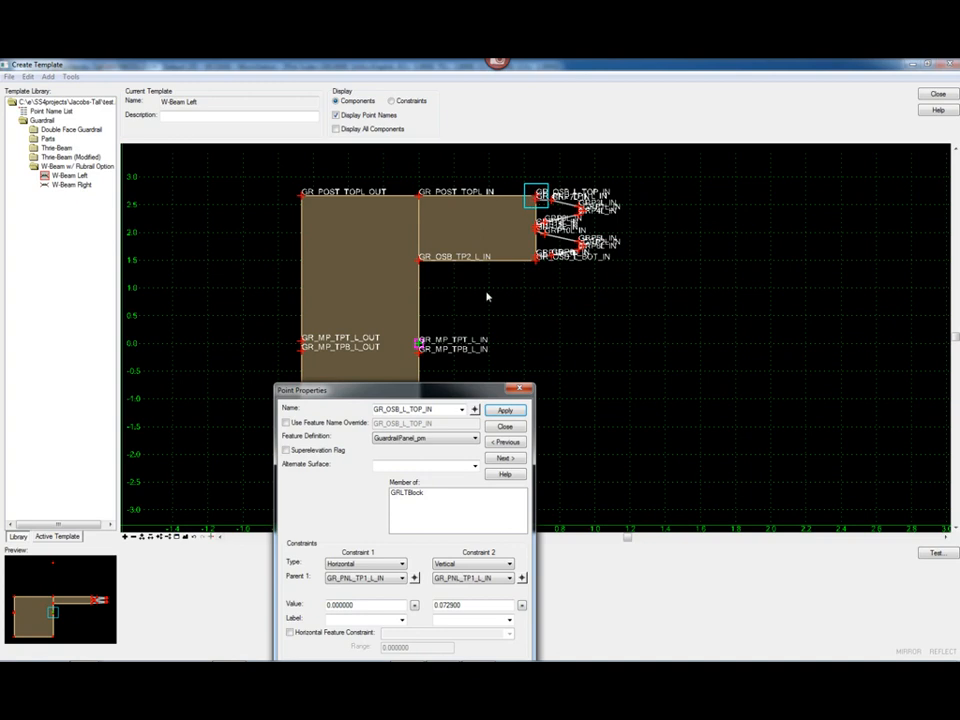
{"action": "left_click", "coordinate": [424, 441]}
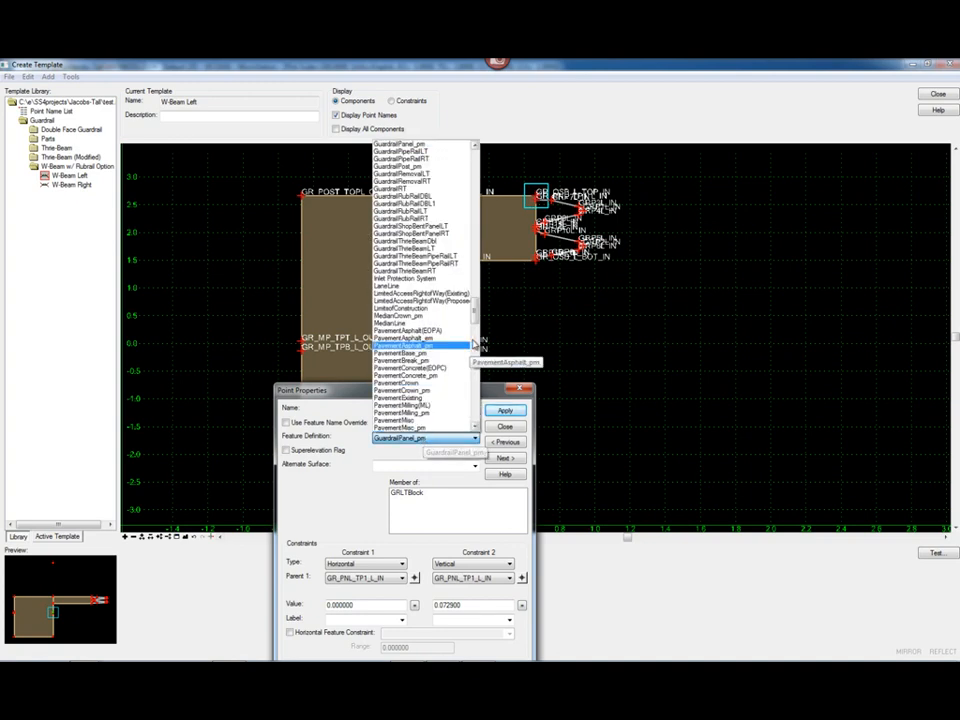
{"action": "left_click_drag", "start_coordinate": [476, 314], "coordinate": [477, 303]}
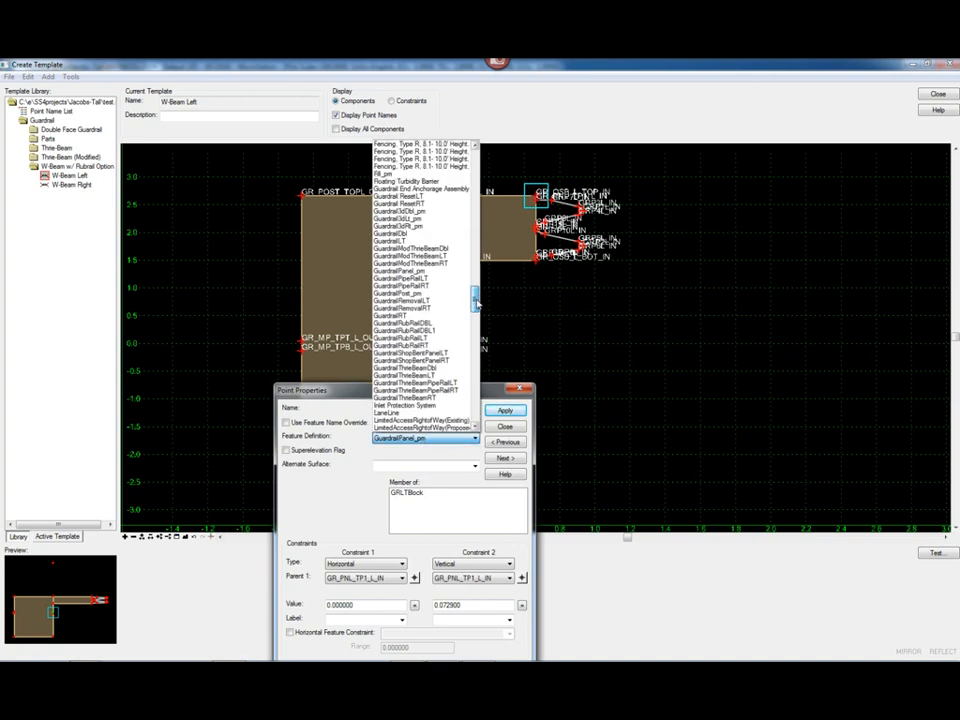
{"action": "left_click", "coordinate": [400, 218]}
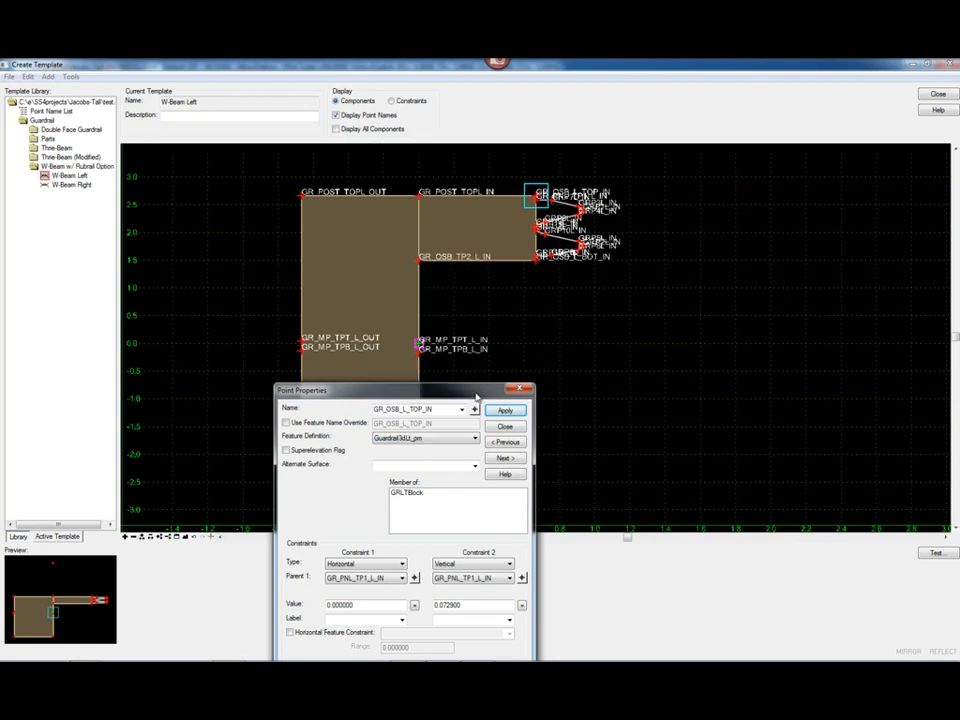
{"action": "left_click", "coordinate": [520, 389]}
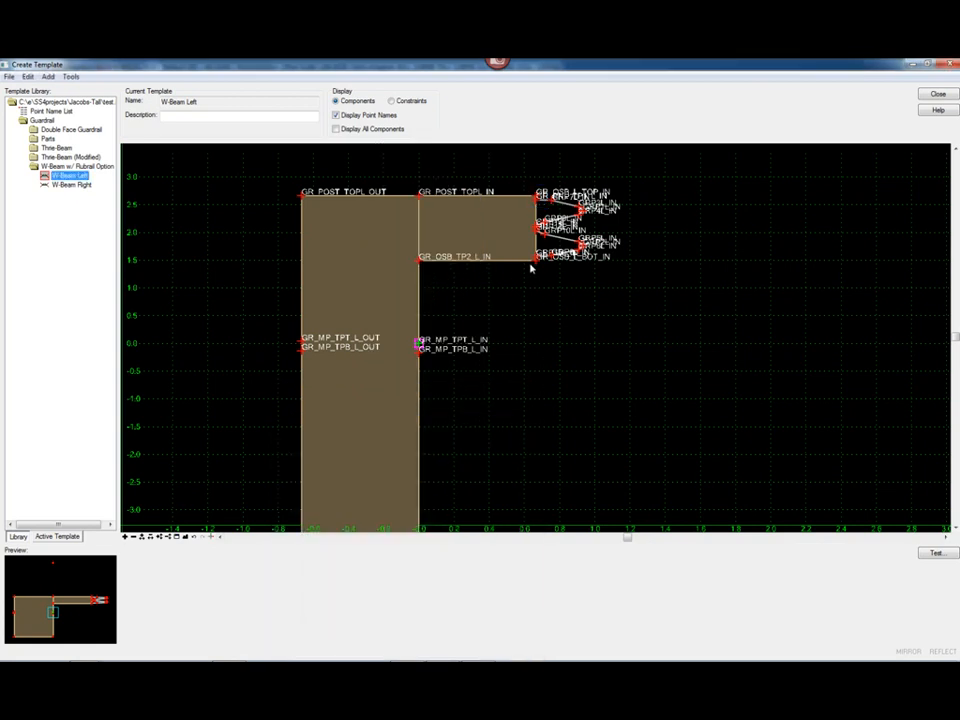
Apply the GuardrailPost_pm feature definition to the block's lower panel-side point GR_OSB_L_BOT_IN.
{"action": "double_click", "coordinate": [537, 260]}
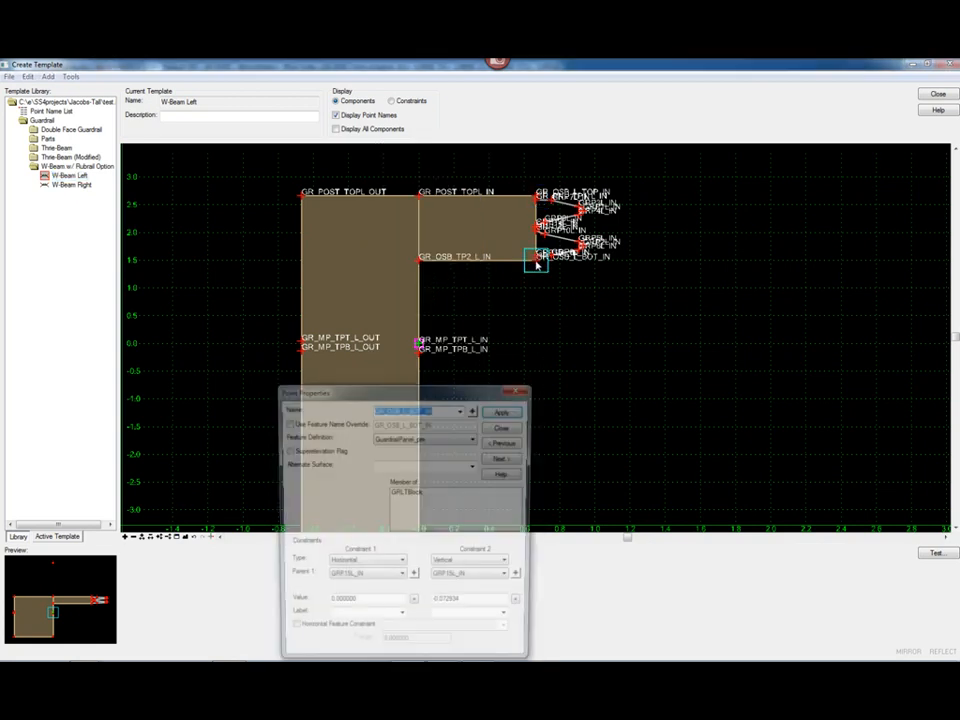
{"action": "left_click", "coordinate": [430, 438]}
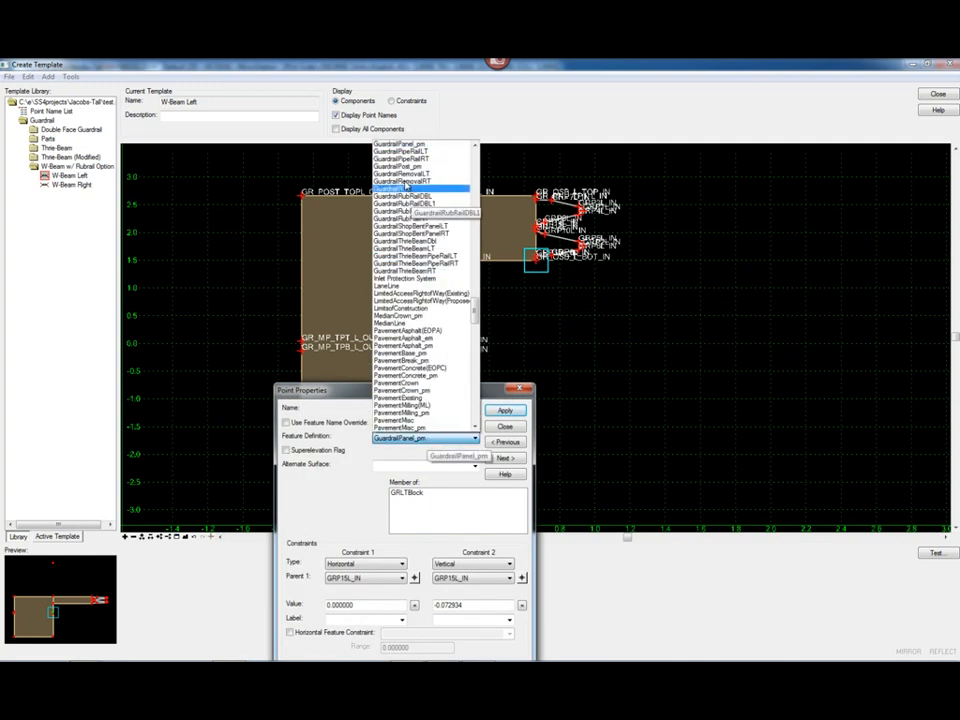
{"action": "left_click", "coordinate": [425, 166]}
{"action": "left_click", "coordinate": [505, 410]}
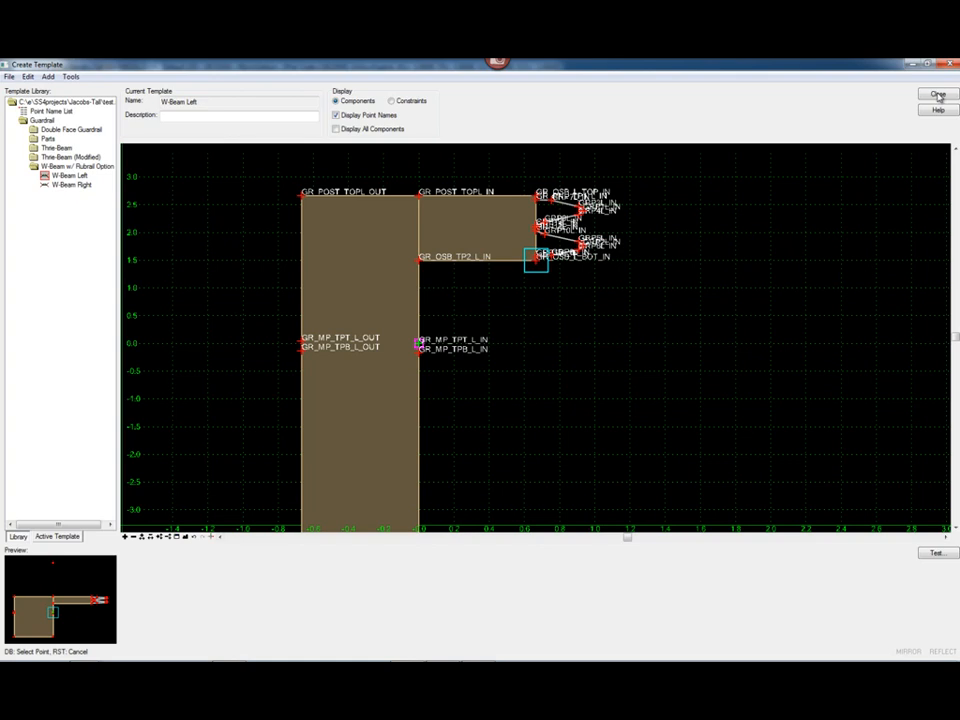
{"action": "right_click", "coordinate": [723, 274]}
{"action": "left_click", "coordinate": [510, 432]}
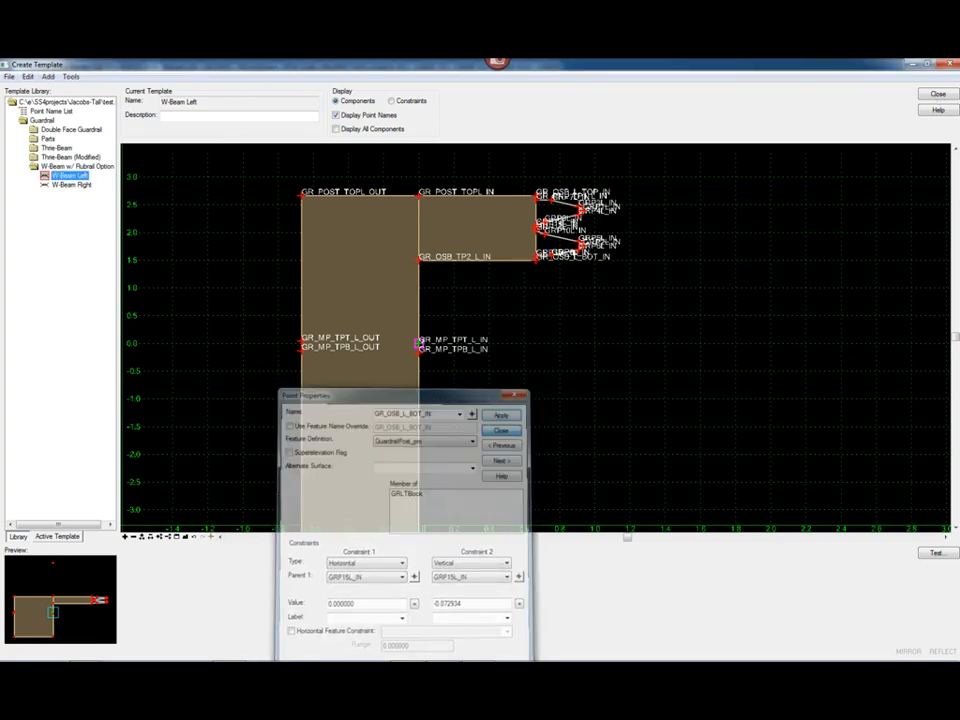
Close the template editor and save the changes to the test.itl template library.
{"action": "left_click", "coordinate": [936, 94]}
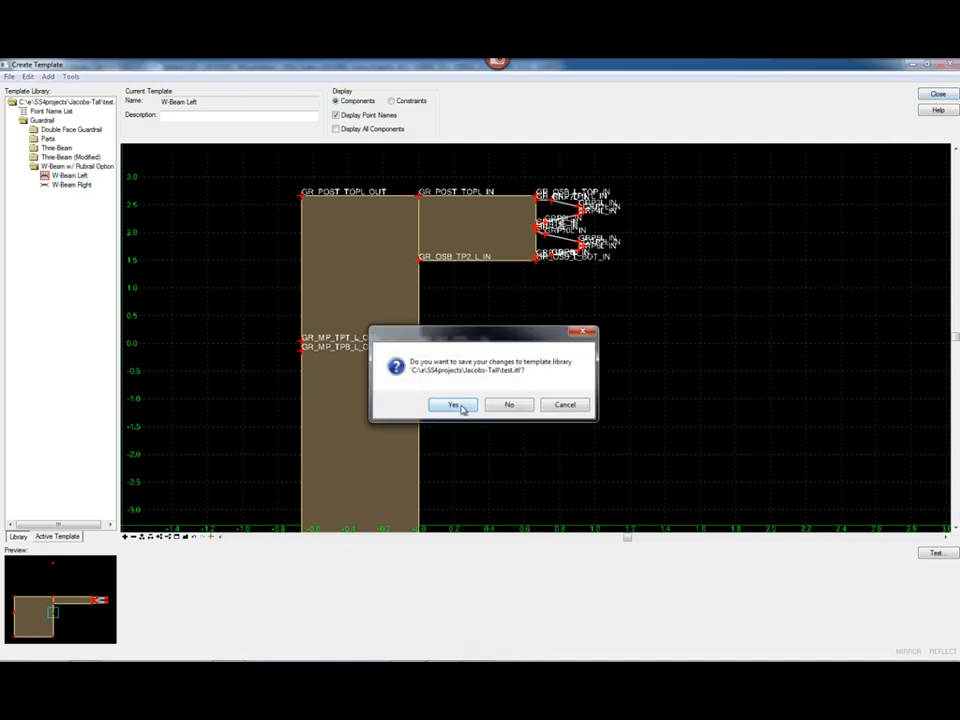
{"action": "left_click", "coordinate": [466, 408]}
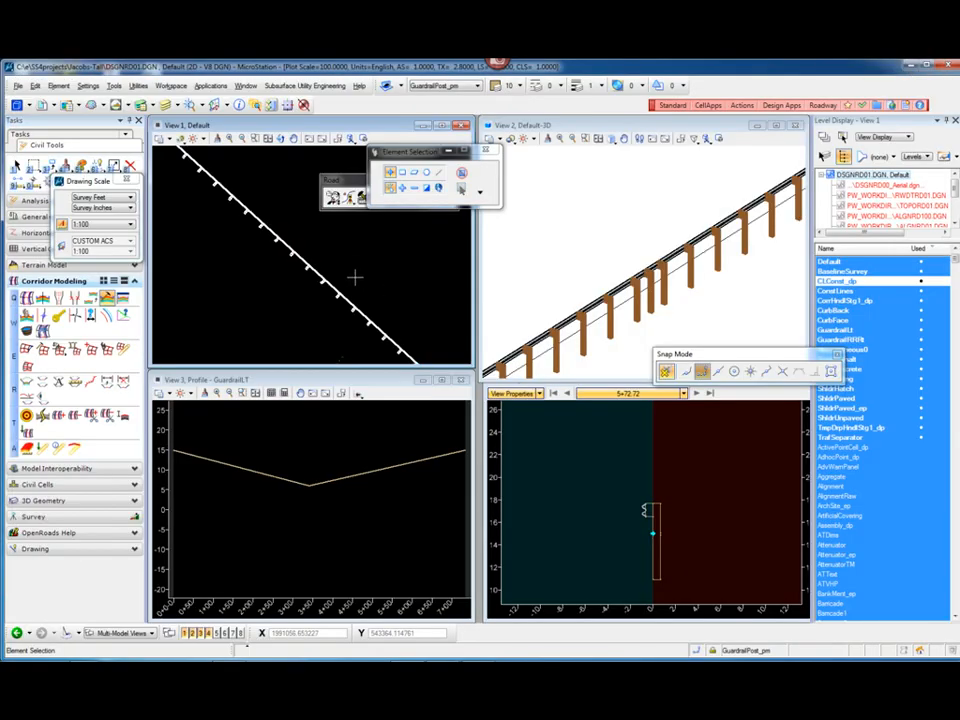
{"action": "left_click", "coordinate": [242, 393]}
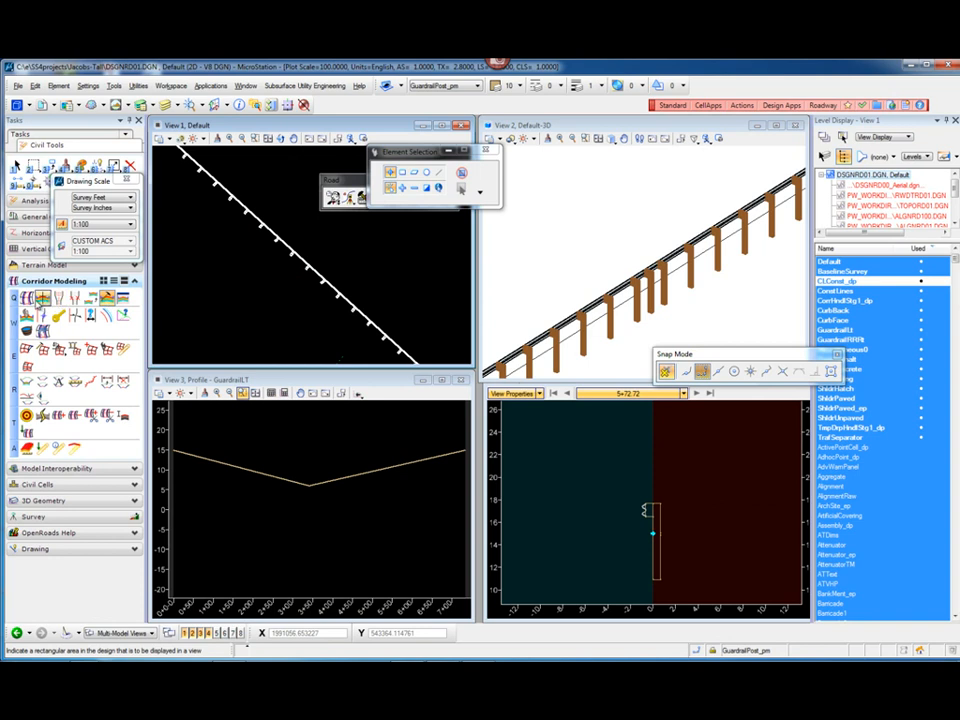
{"action": "right_click", "coordinate": [371, 432]}
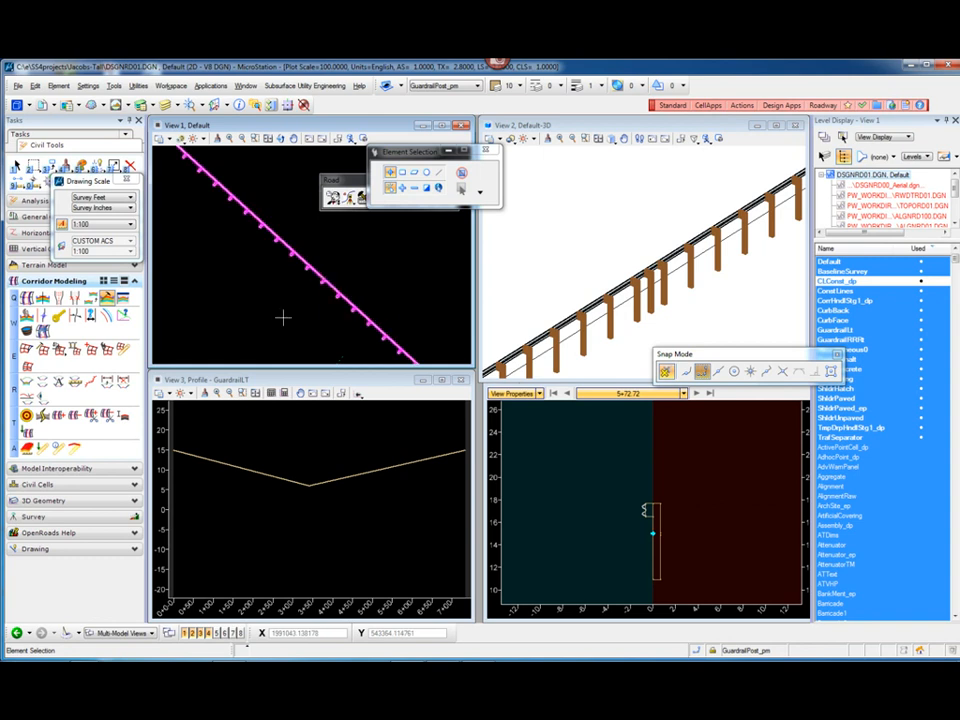
{"action": "left_click", "coordinate": [259, 476]}
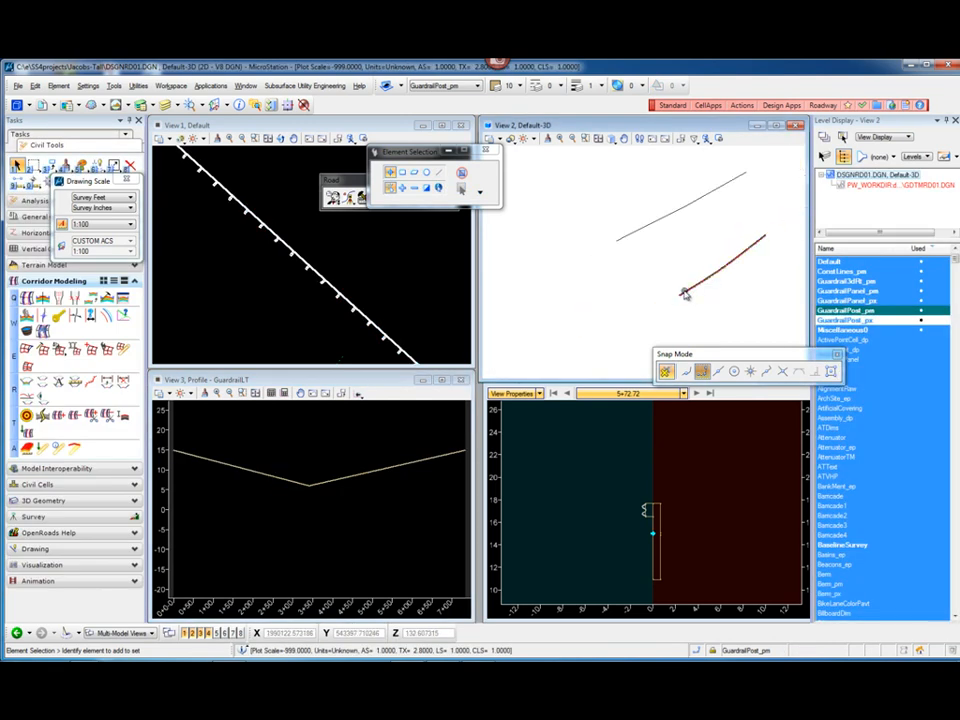
{"action": "left_click", "coordinate": [667, 221]}
{"action": "scroll", "coordinate": [667, 221], "scroll_direction": "up", "scroll_amount": 3}
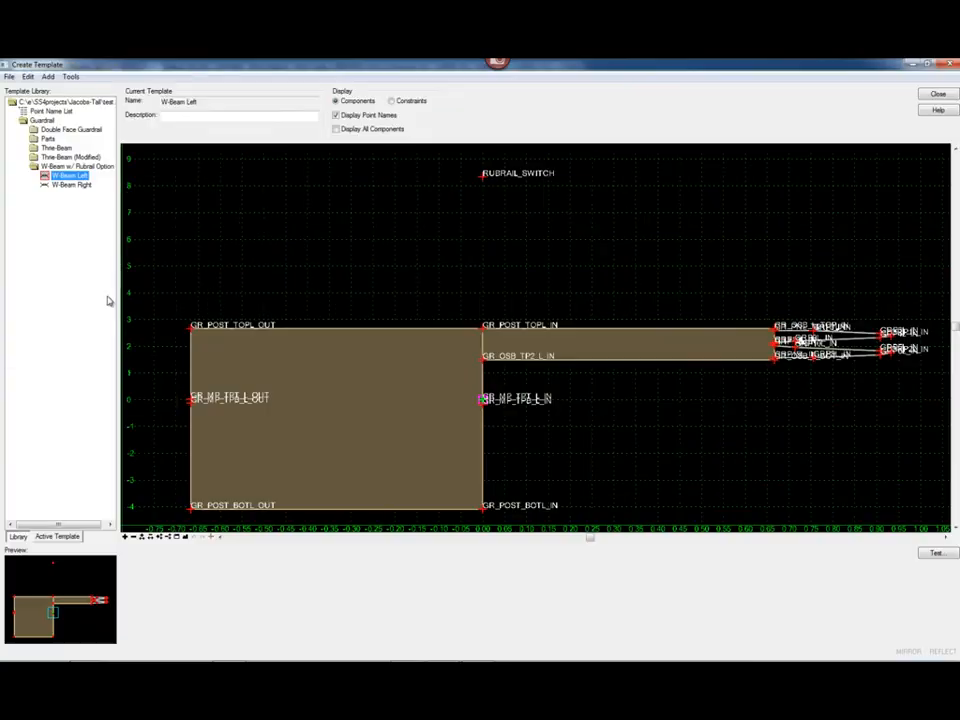
Check the feature definitions of the GR_MP_TPT_L_IN and GR_POST_TOPL_IN points in the W-Beam Left template, and close the editor.
{"action": "mouse_move", "coordinate": [484, 401]}
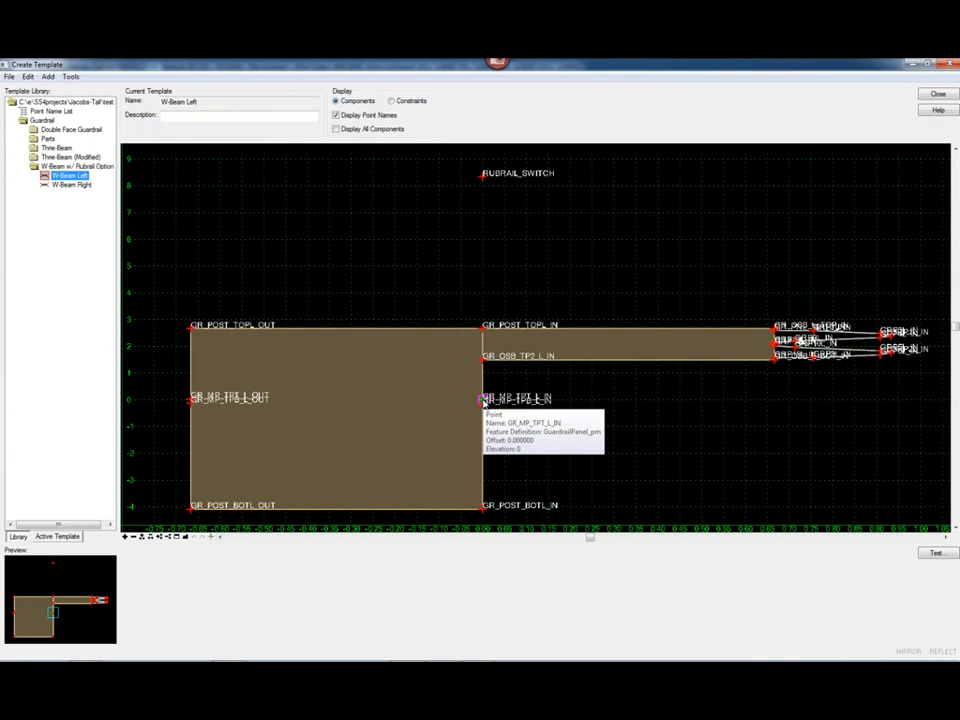
{"action": "mouse_move", "coordinate": [483, 329]}
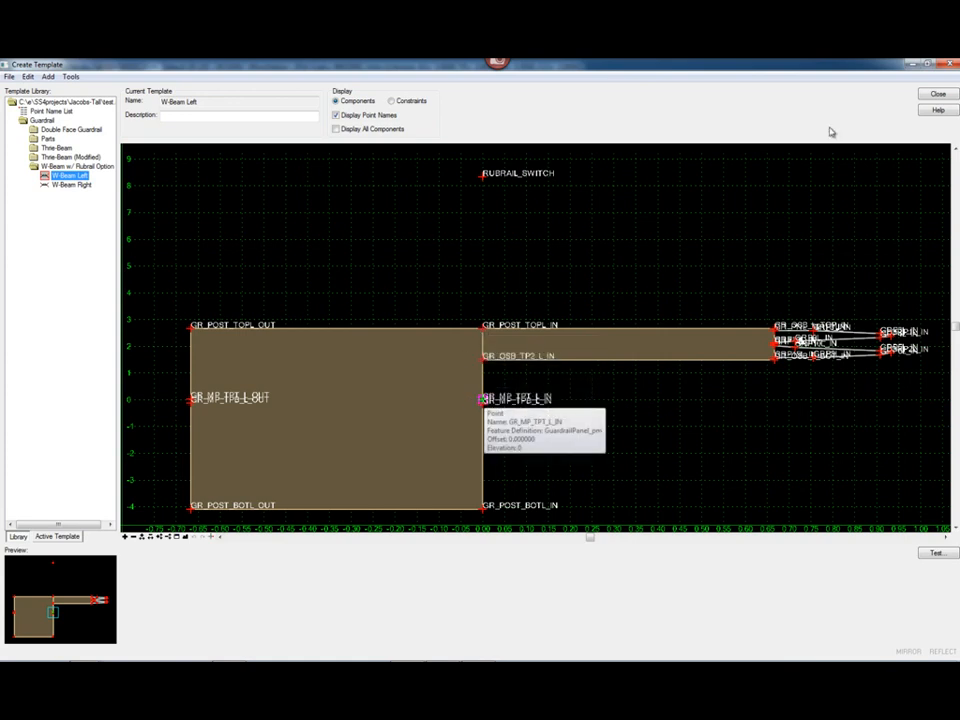
{"action": "left_click", "coordinate": [937, 93]}
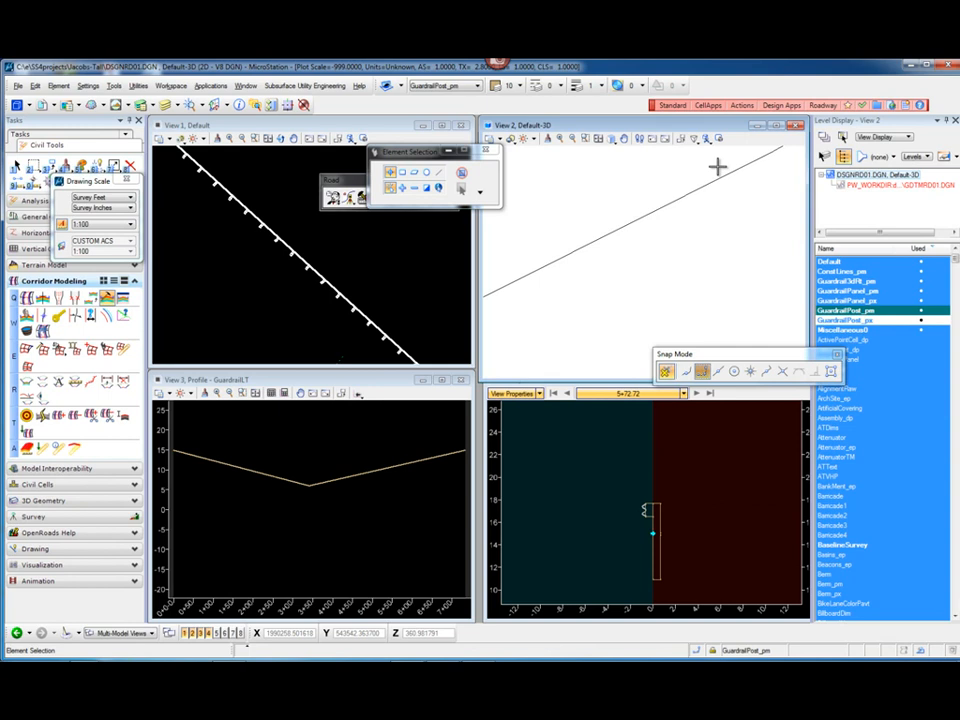
Create a corridor named GuardrailLT along the GuardrailLT line with the 1 PRELIM design stage.
{"action": "left_click", "coordinate": [261, 295]}
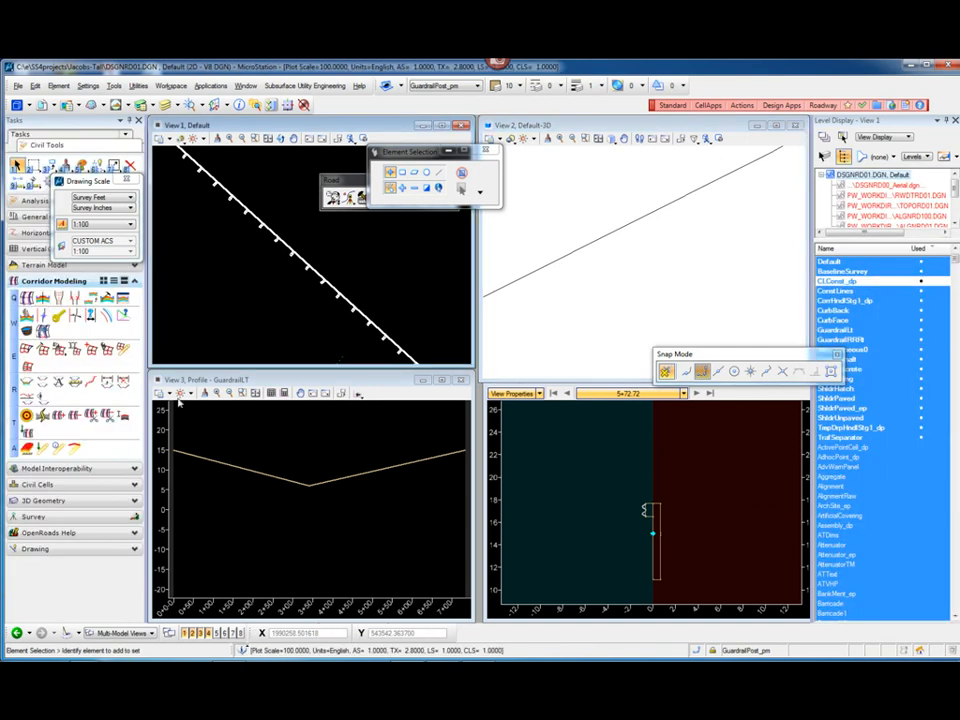
{"action": "left_click", "coordinate": [330, 288]}
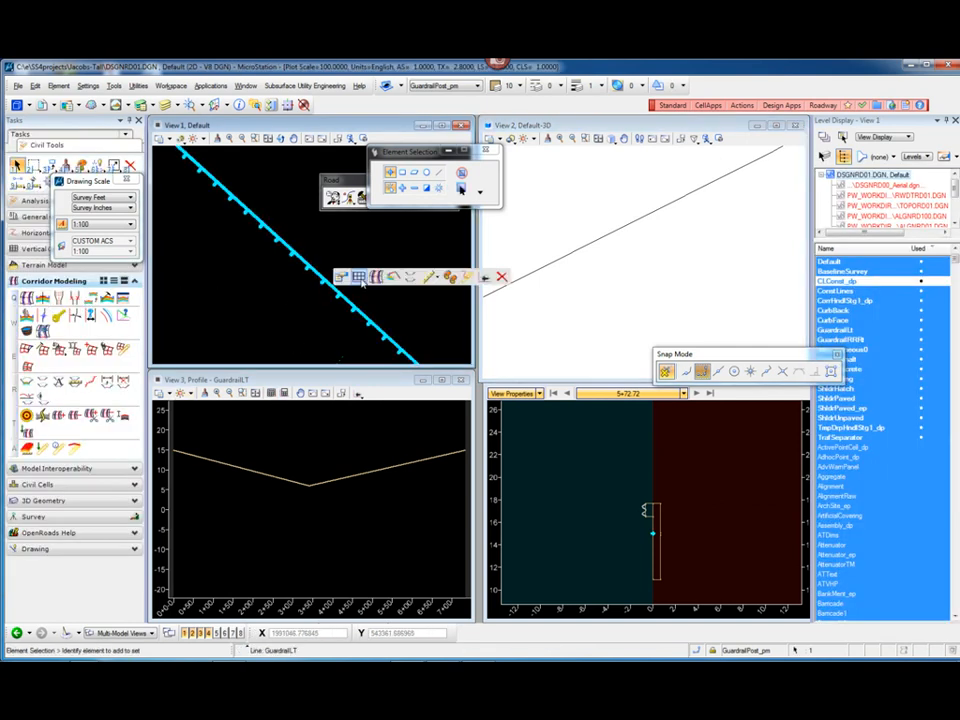
{"action": "left_click", "coordinate": [375, 276]}
{"action": "right_click", "coordinate": [272, 291]}
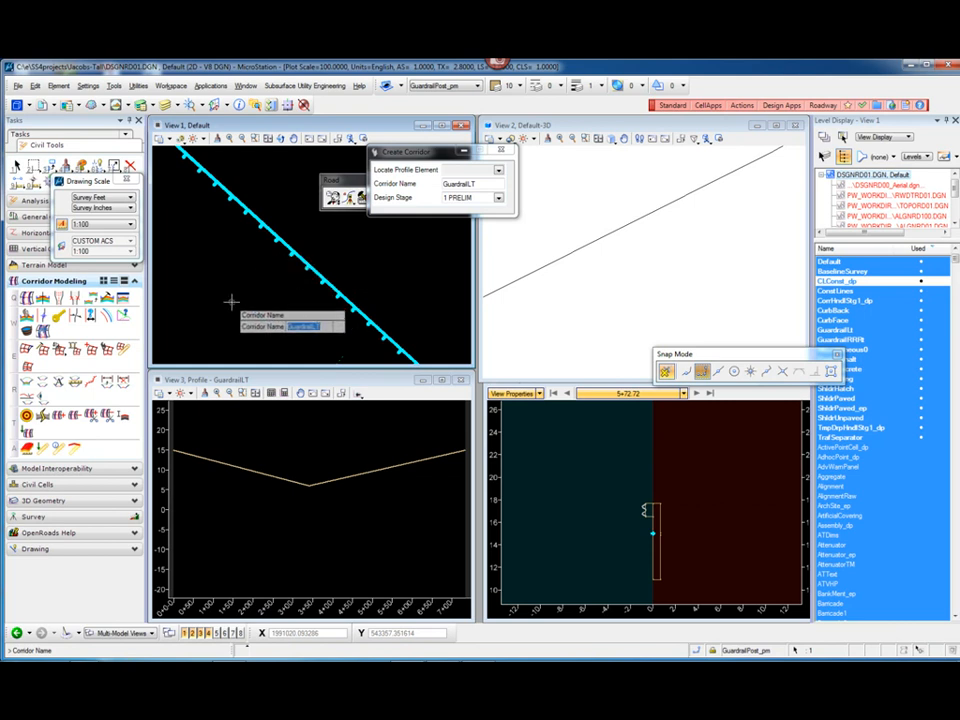
{"action": "left_click", "coordinate": [231, 301]}
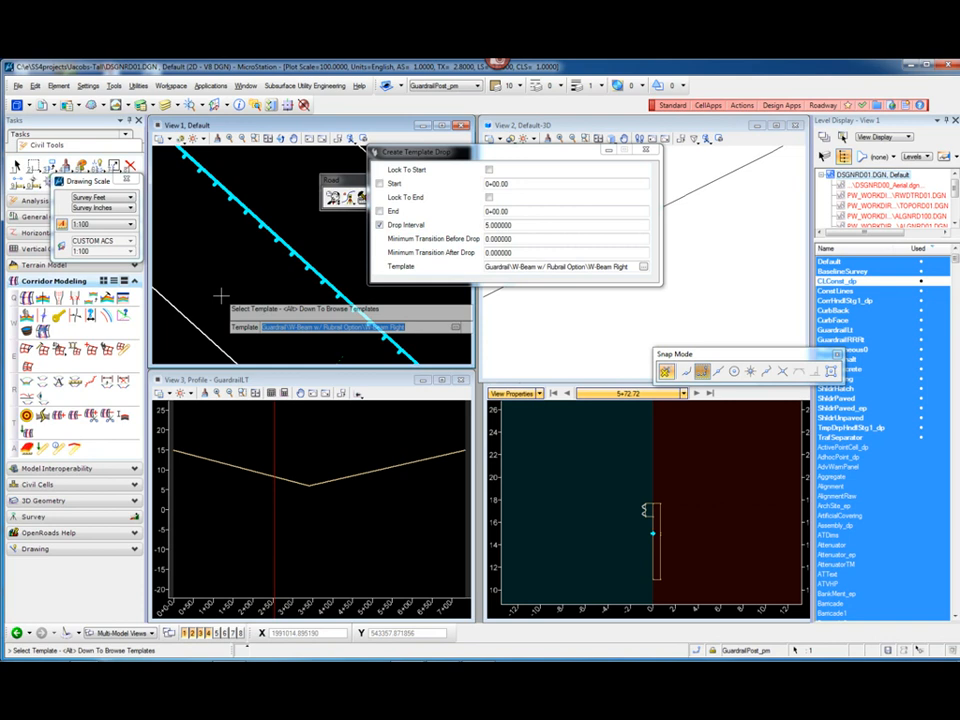
Drop the W-Beam Left template over the full length of the GuardrailLT corridor, locked to start and end, with a 5.000000 drop interval.
{"action": "key", "text": "alt+Down"}
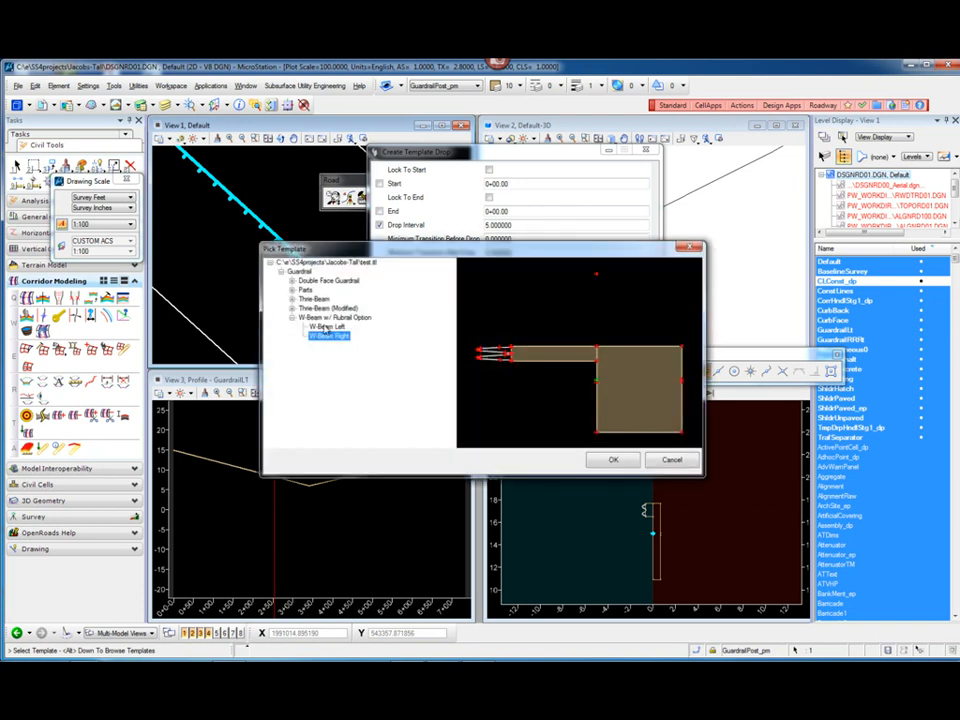
{"action": "left_click", "coordinate": [325, 327]}
{"action": "left_click", "coordinate": [614, 459]}
{"action": "left_click", "coordinate": [271, 311]}
{"action": "key", "text": "alt"}
{"action": "left_click", "coordinate": [271, 311]}
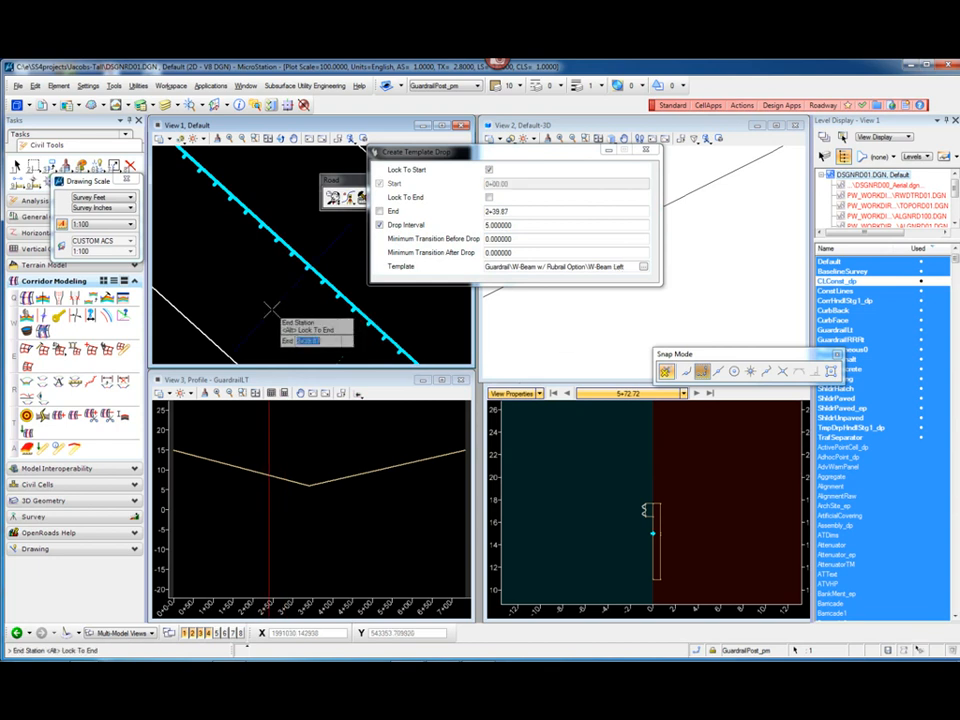
{"action": "key", "text": "alt"}
{"action": "left_click", "coordinate": [271, 311]}
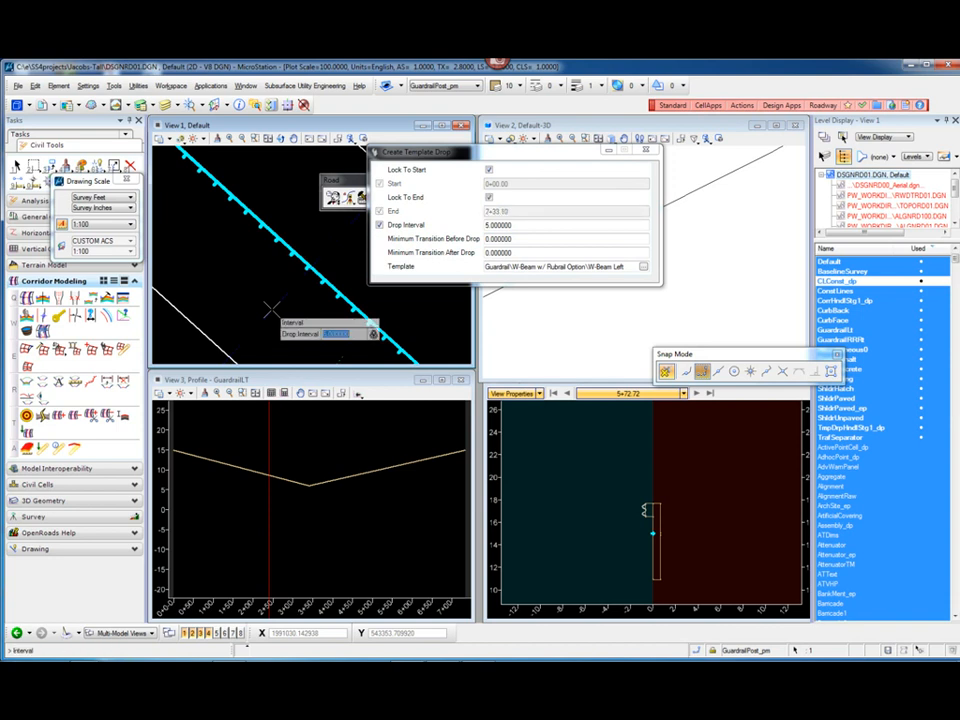
{"action": "left_click", "coordinate": [271, 311]}
{"action": "left_click", "coordinate": [271, 311]}
{"action": "left_click", "coordinate": [271, 311]}
Examine the modelled guardrail's posts and rail up close in the 3D view and show that view's level list.
{"action": "scroll", "coordinate": [637, 234], "scroll_direction": "up", "scroll_amount": 2}
{"action": "scroll", "coordinate": [720, 240], "scroll_direction": "down", "scroll_amount": 3}
{"action": "scroll", "coordinate": [558, 288], "scroll_direction": "up", "scroll_amount": 4}
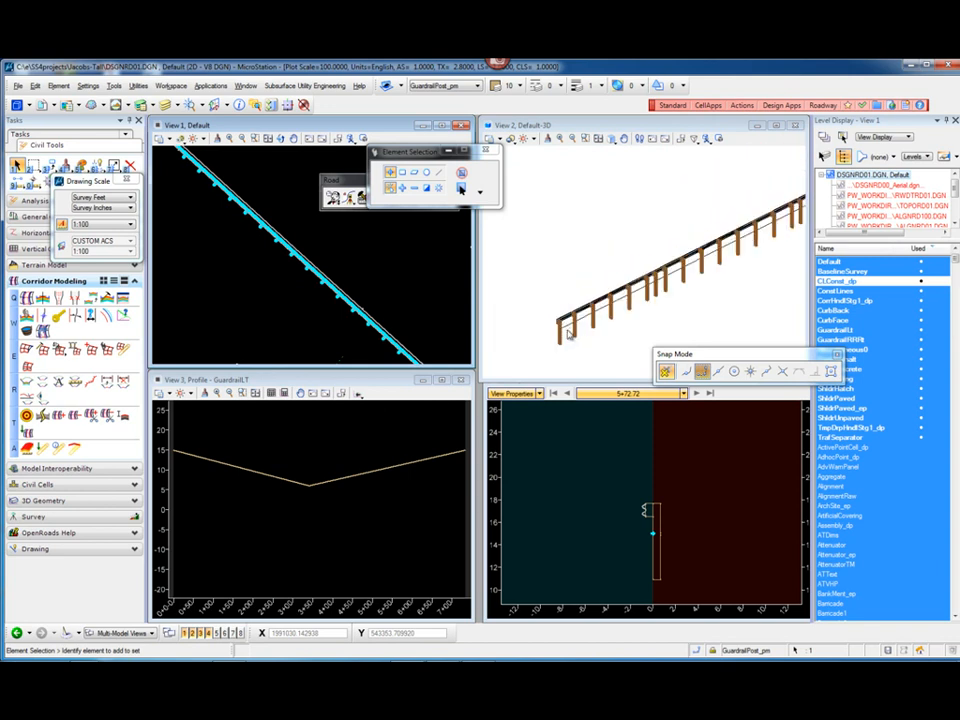
{"action": "scroll", "coordinate": [568, 334], "scroll_direction": "up", "scroll_amount": 3}
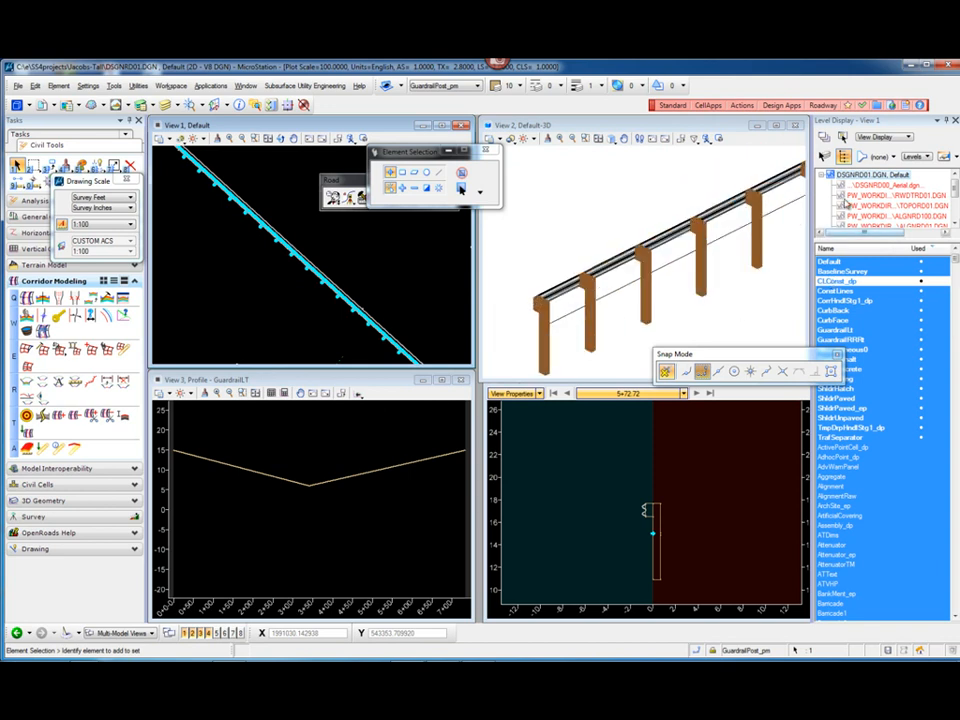
{"action": "left_click", "coordinate": [649, 180]}
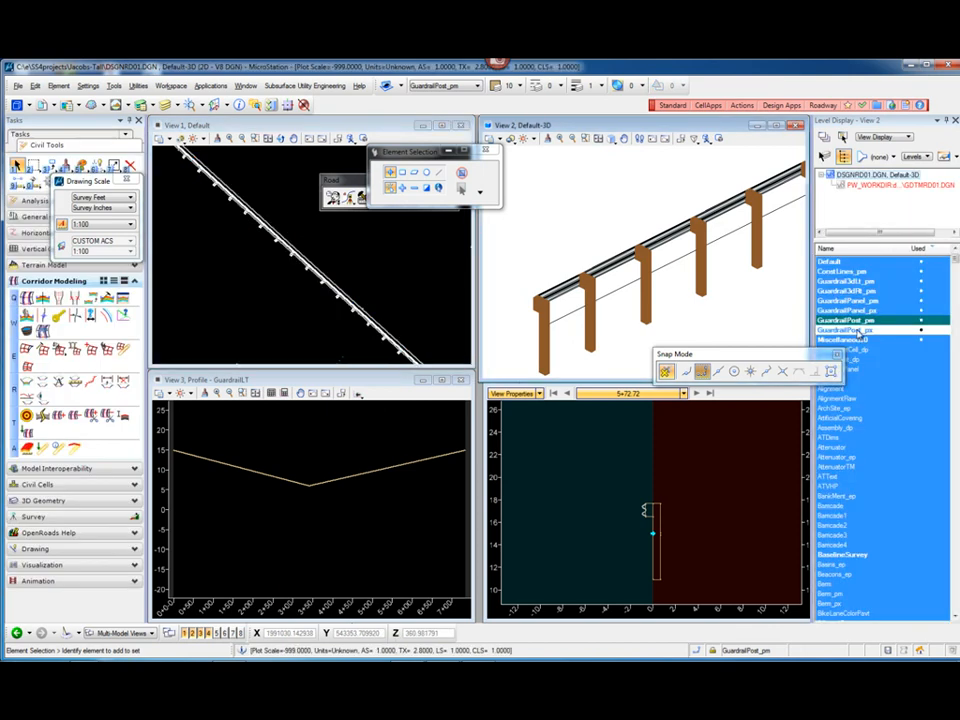
Check the feature definitions of the GRLTPost and GRLTBlock components in the W-Beam Left template, and close the editor.
{"action": "left_click", "coordinate": [110, 299]}
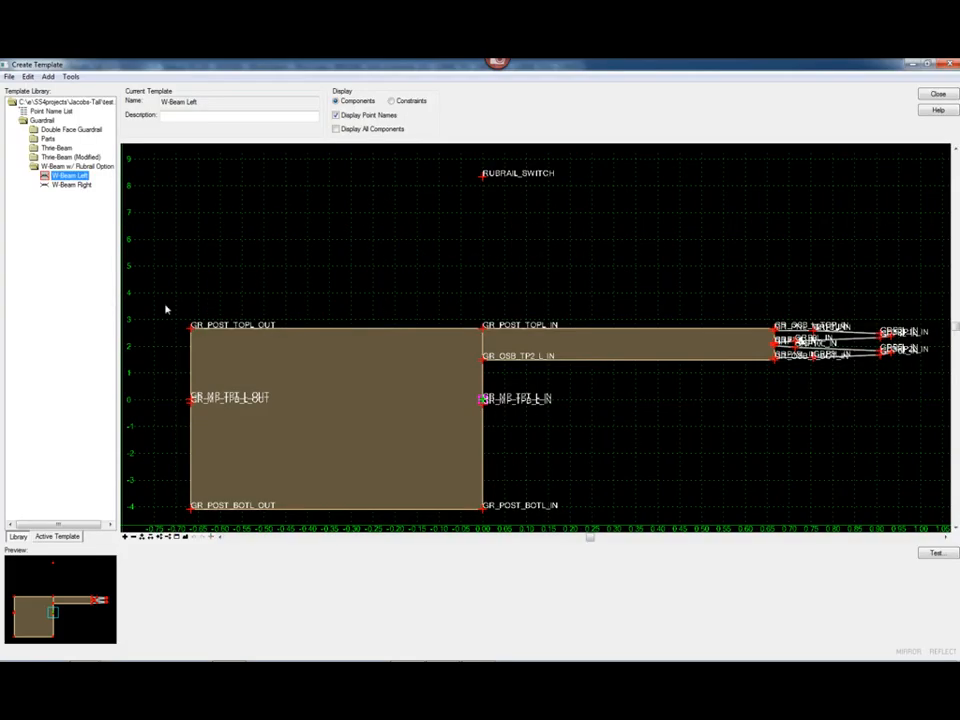
{"action": "double_click", "coordinate": [342, 335]}
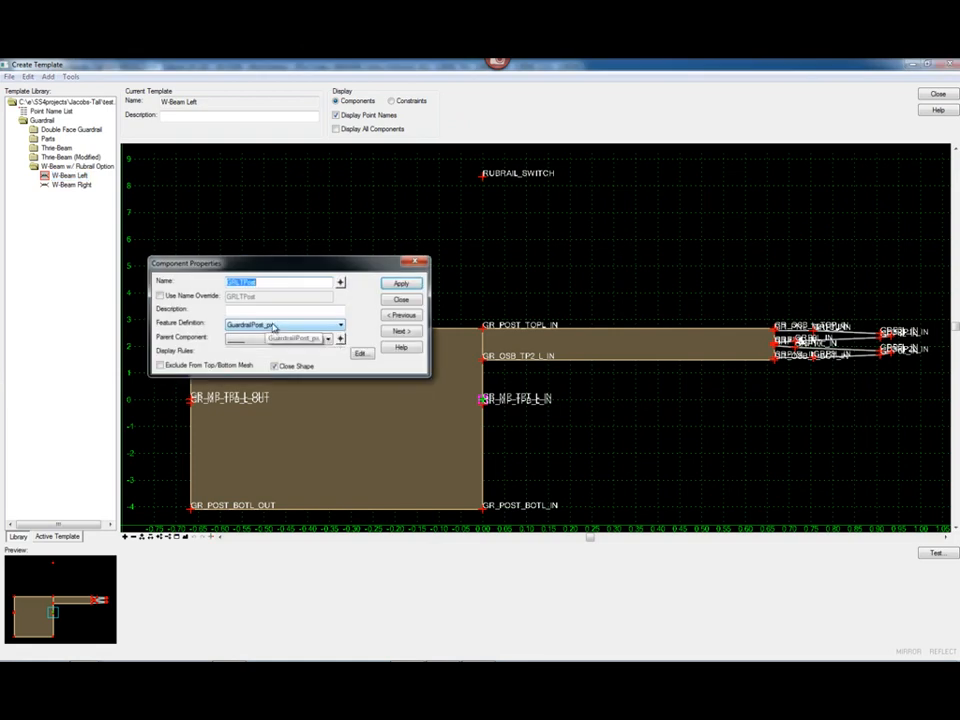
{"action": "left_click", "coordinate": [400, 300]}
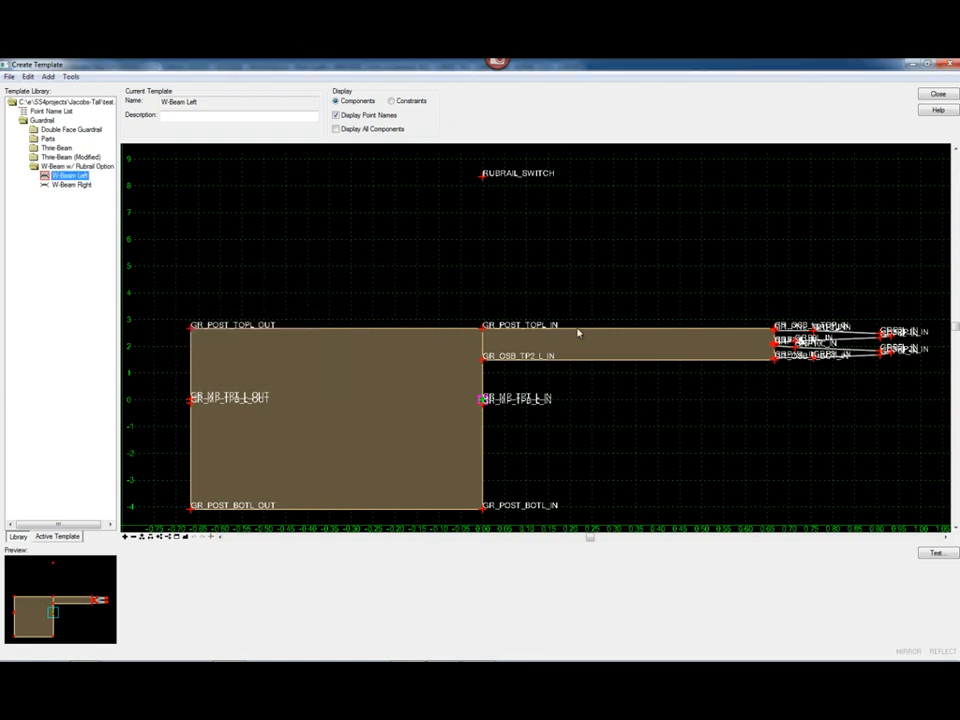
{"action": "double_click", "coordinate": [578, 333]}
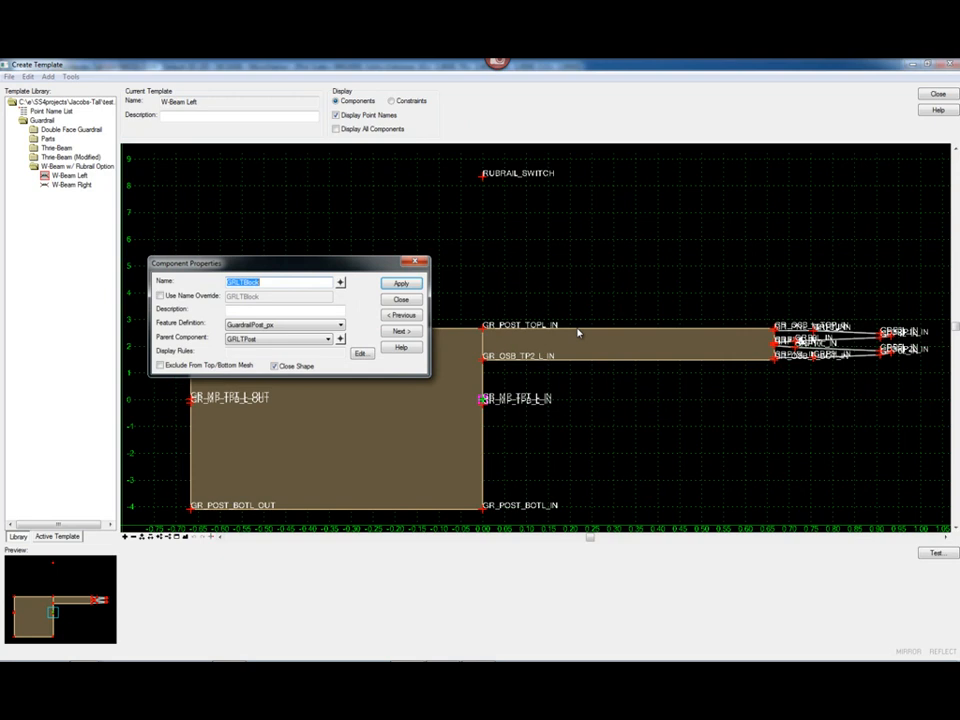
{"action": "left_click", "coordinate": [399, 300]}
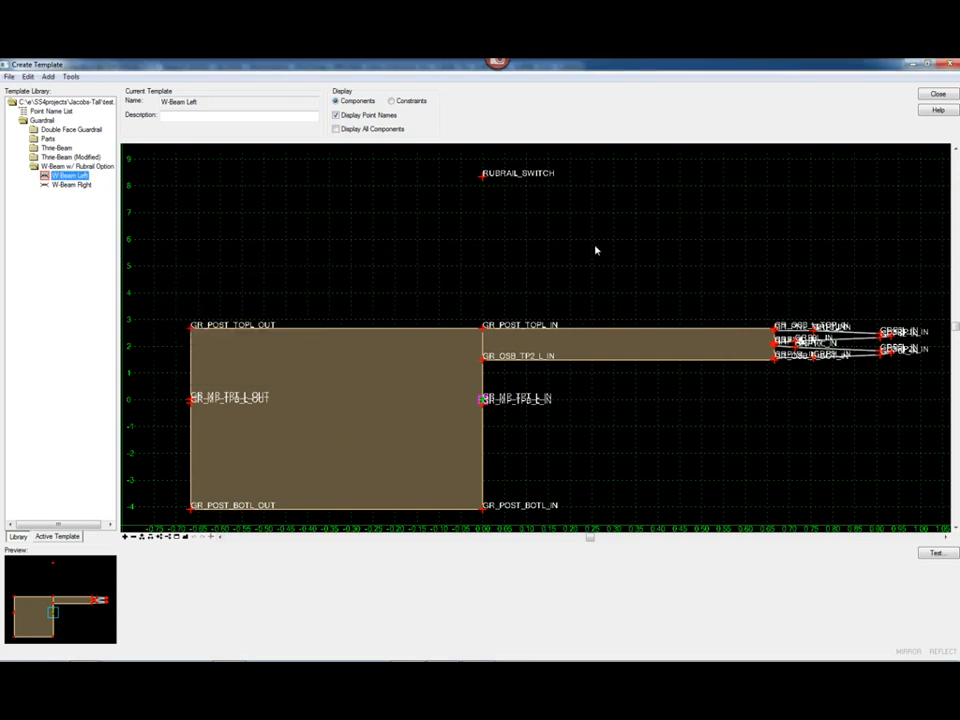
{"action": "left_click", "coordinate": [940, 95]}
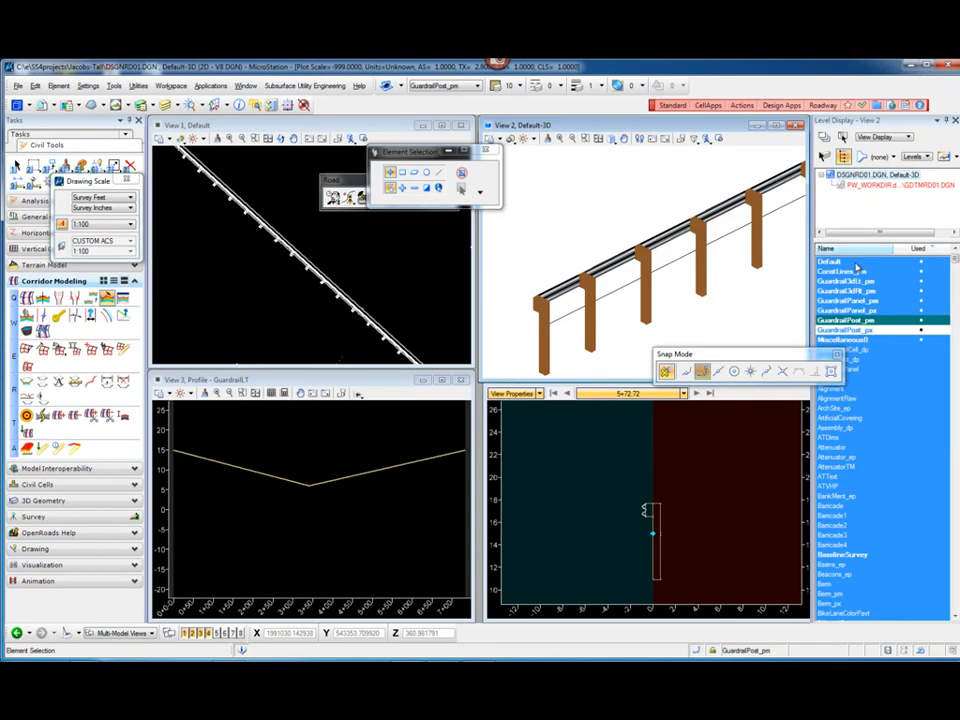
Display the GuardrailPost_px level in the 3D view and examine the post and block mesh at the guardrail's end.
{"action": "left_click", "coordinate": [857, 331]}
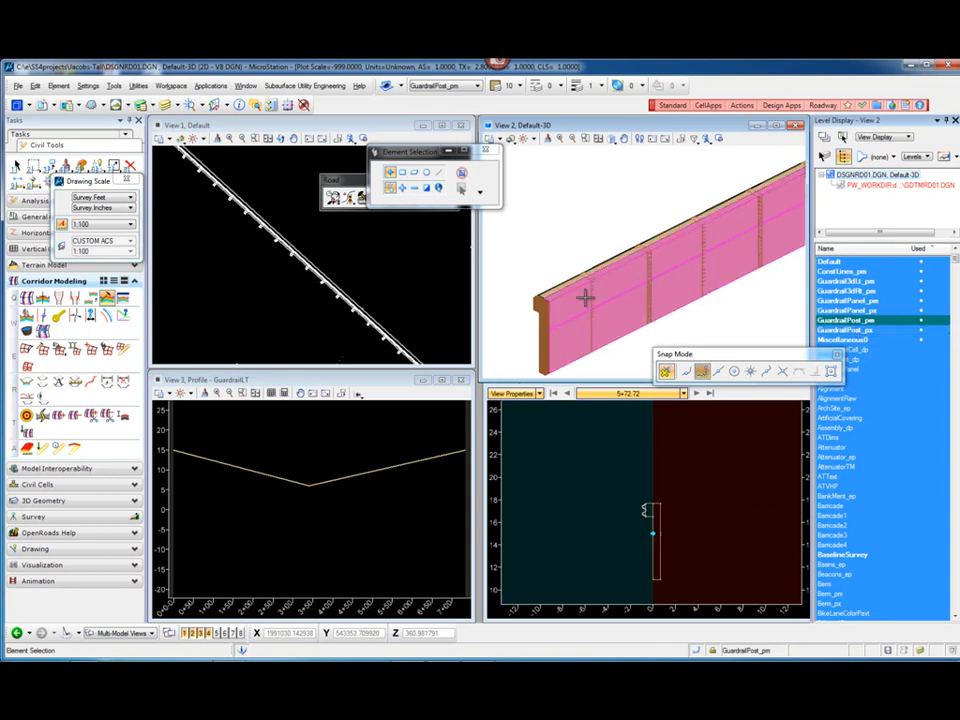
{"action": "scroll", "coordinate": [541, 290], "scroll_direction": "up", "scroll_amount": 4}
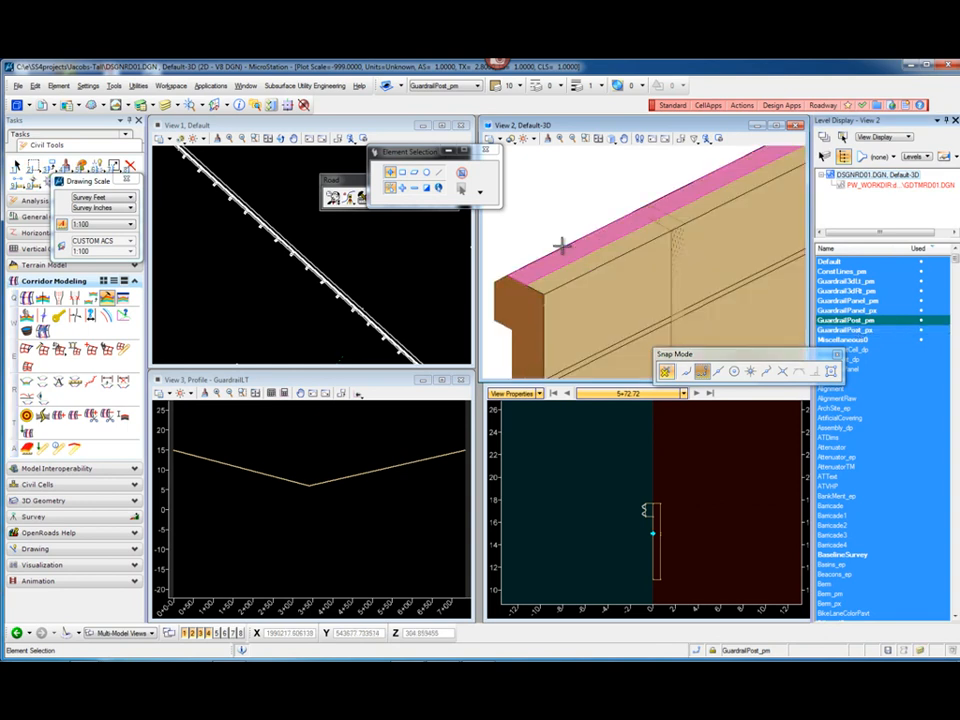
{"action": "scroll", "coordinate": [560, 252], "scroll_direction": "down", "scroll_amount": 2}
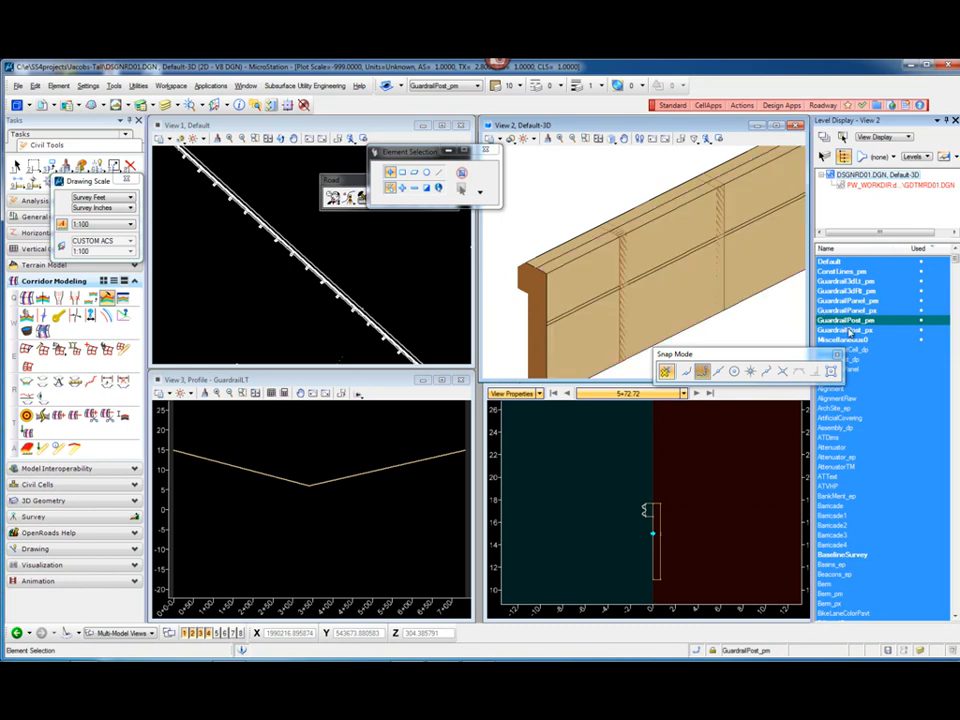
Toggle the Guardrail3dLt_pm level off and on in the 3D view, and hide the GuardrailPost_px level.
{"action": "left_click", "coordinate": [852, 282]}
{"action": "left_click", "coordinate": [854, 283]}
{"action": "left_click", "coordinate": [863, 331]}
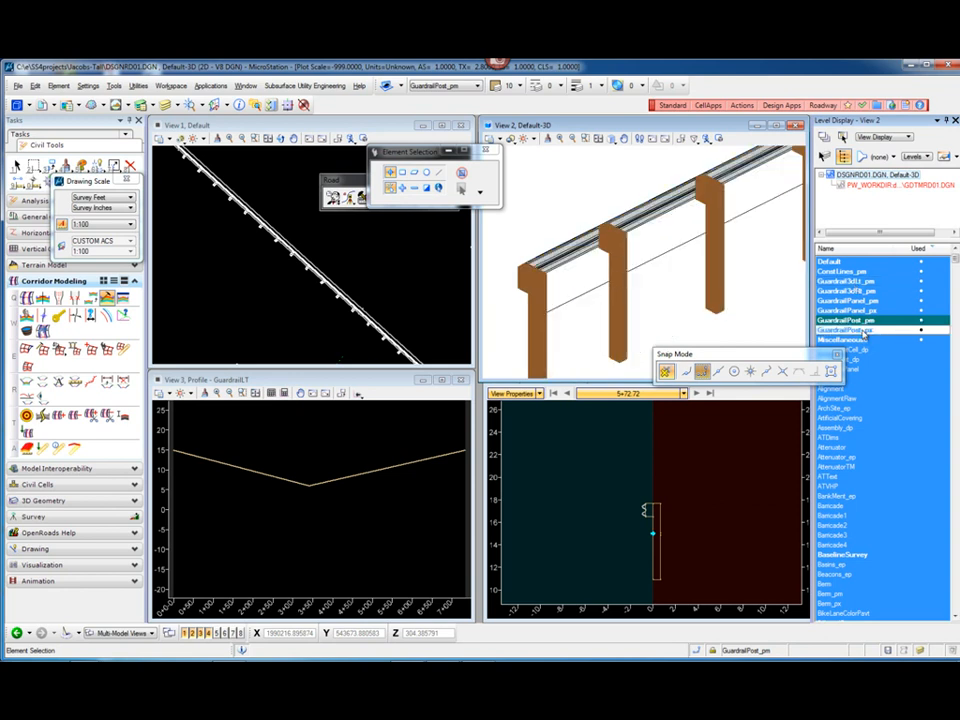
Examine the posts and rail panel in the 3D view, toggling the GuardrailPanel_px and GuardrailPanel_pm levels.
{"action": "scroll", "coordinate": [500, 288], "scroll_direction": "down", "scroll_amount": 4}
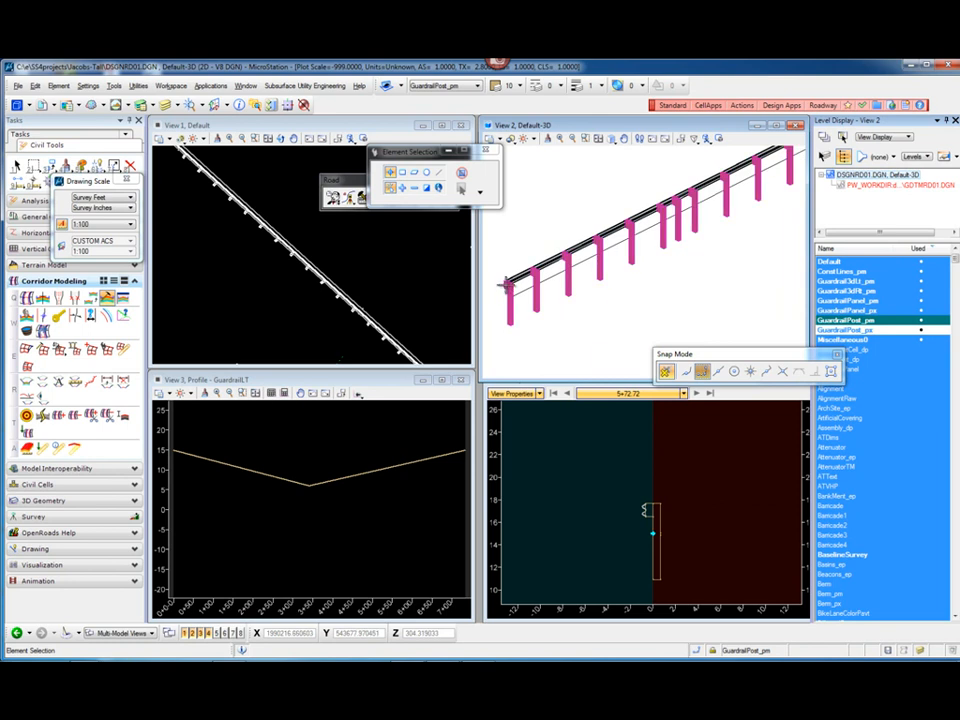
{"action": "scroll", "coordinate": [500, 280], "scroll_direction": "up", "scroll_amount": 3}
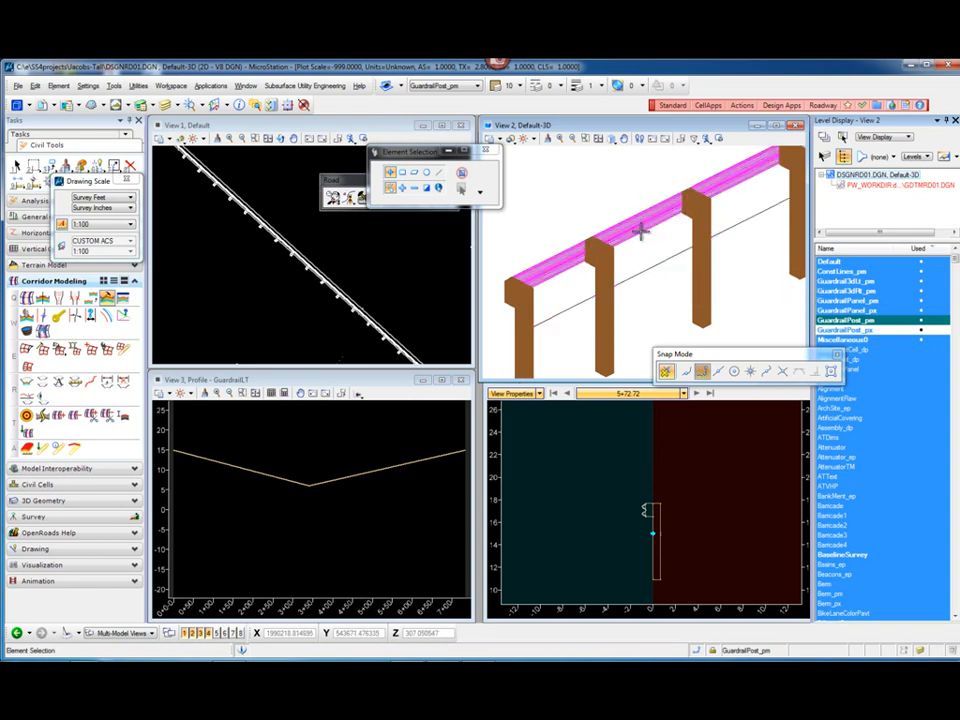
{"action": "left_click", "coordinate": [858, 312]}
{"action": "left_click", "coordinate": [856, 307]}
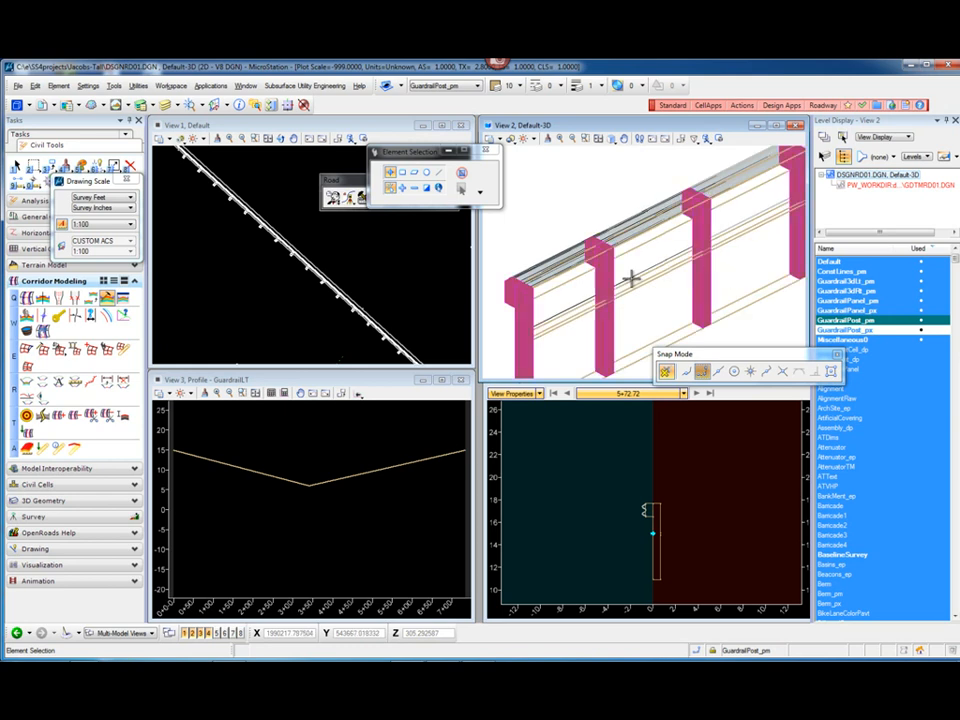
{"action": "scroll", "coordinate": [600, 275], "scroll_direction": "up", "scroll_amount": 3}
{"action": "scroll", "coordinate": [604, 271], "scroll_direction": "down", "scroll_amount": 3}
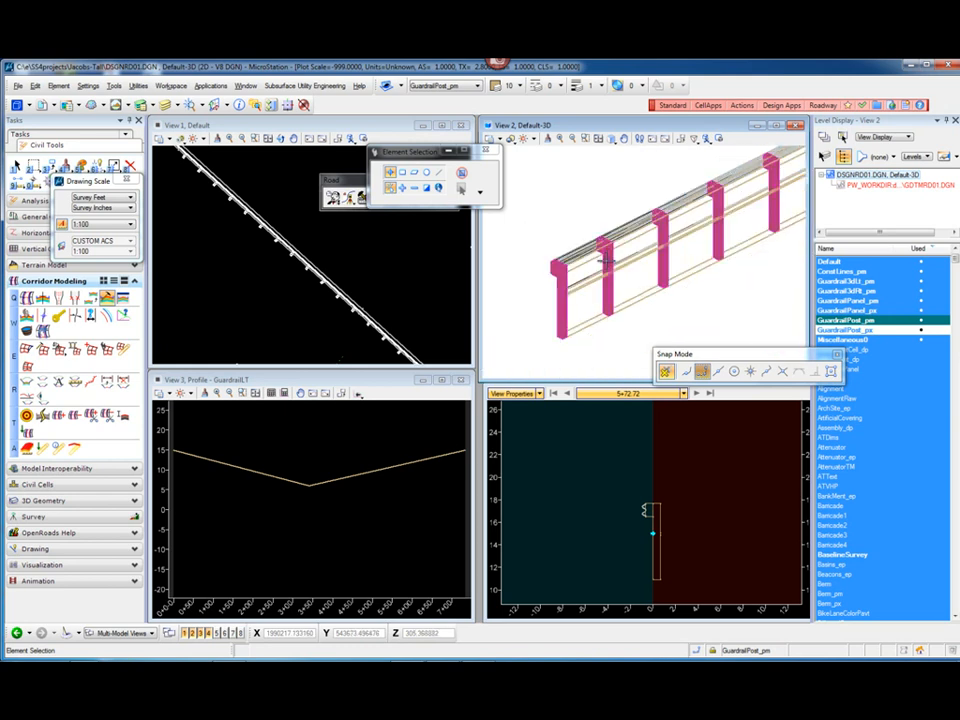
Rotate the 3D view to face the rail panel side at the guardrail's end, and close the Snap Mode toolbar.
{"action": "middle_click_drag", "start_coordinate": [602, 259], "coordinate": [674, 257], "text": "shift"}
{"action": "scroll", "coordinate": [516, 238], "scroll_direction": "up", "scroll_amount": 2}
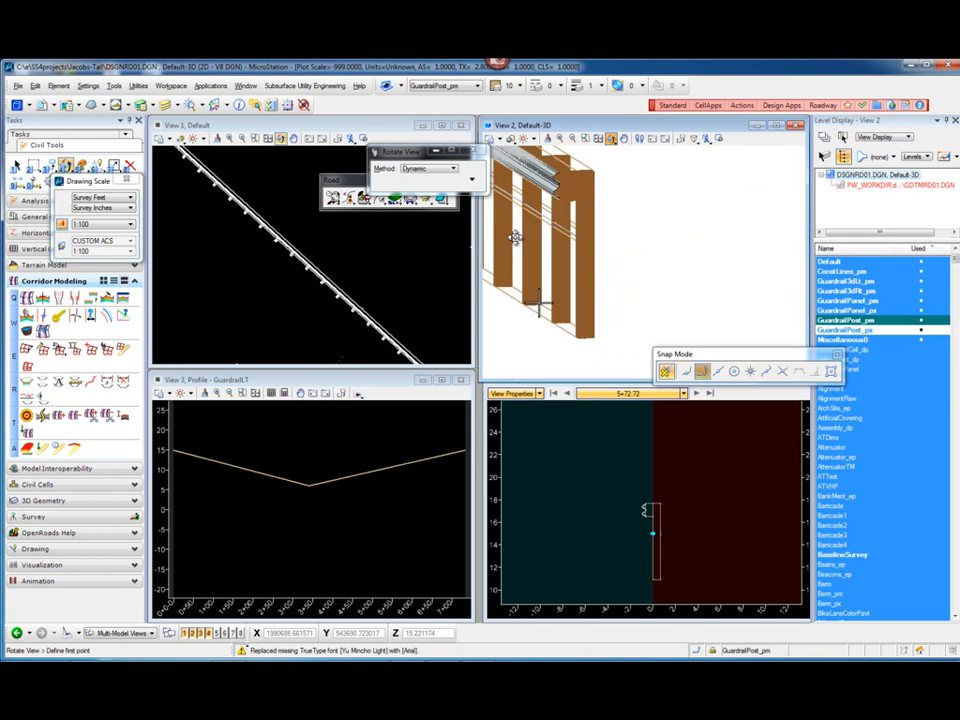
{"action": "right_click", "coordinate": [575, 241]}
{"action": "middle_click_drag", "start_coordinate": [647, 254], "coordinate": [740, 275]}
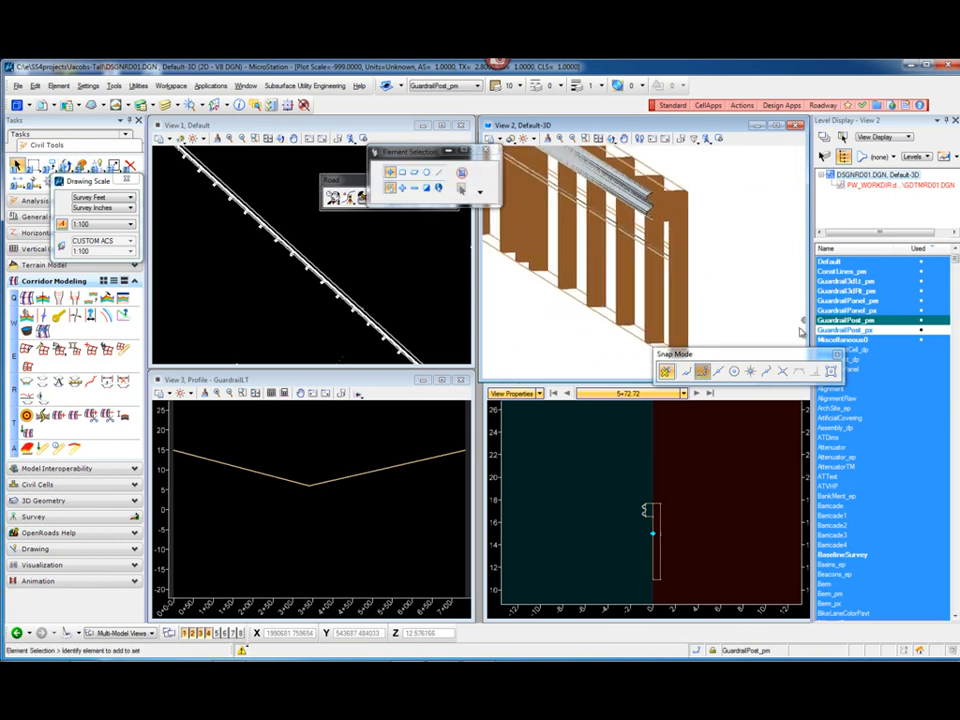
{"action": "left_click_drag", "start_coordinate": [769, 353], "coordinate": [751, 381]}
{"action": "left_click", "coordinate": [820, 382]}
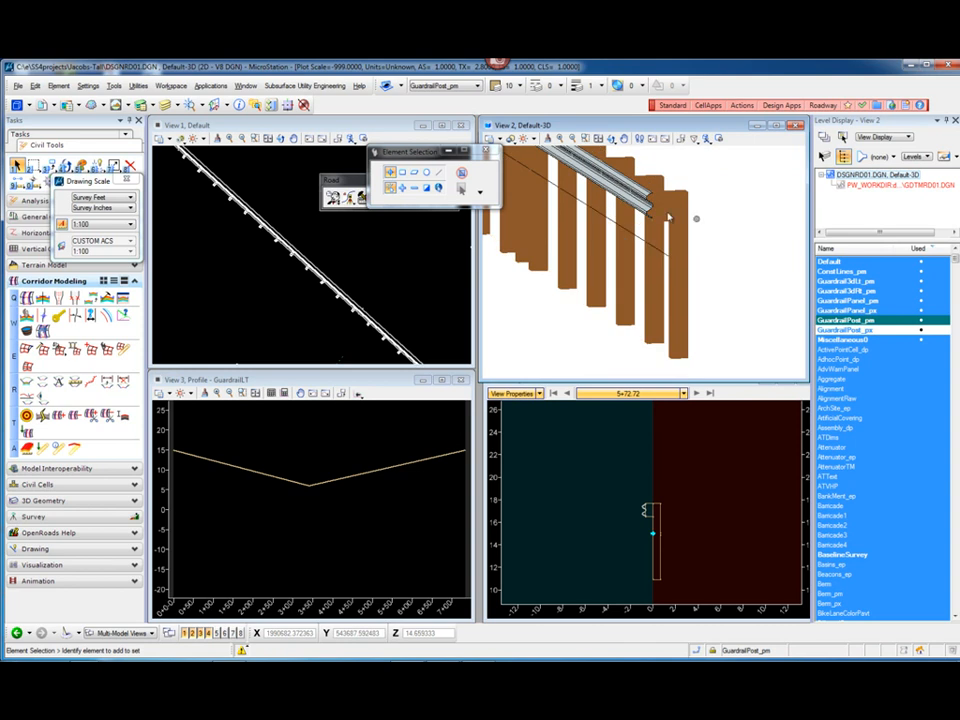
Toggle the GuardrailPanel_pm and GuardrailPanel_px levels off and on to compare the panel's lines and mesh.
{"action": "left_click", "coordinate": [846, 302]}
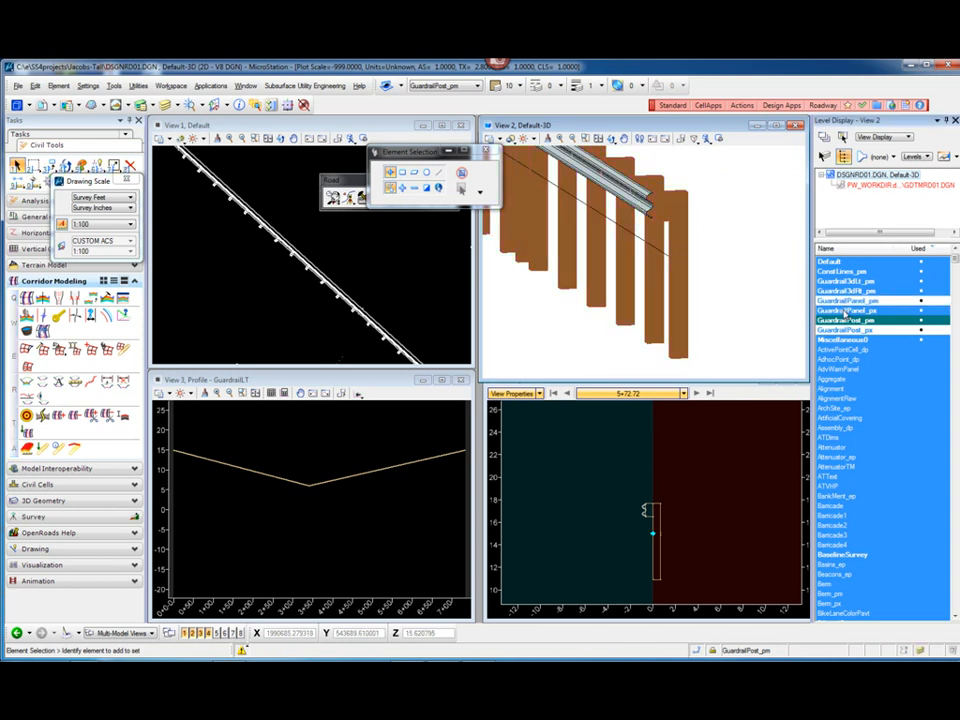
{"action": "left_click", "coordinate": [845, 311]}
{"action": "left_click", "coordinate": [845, 312]}
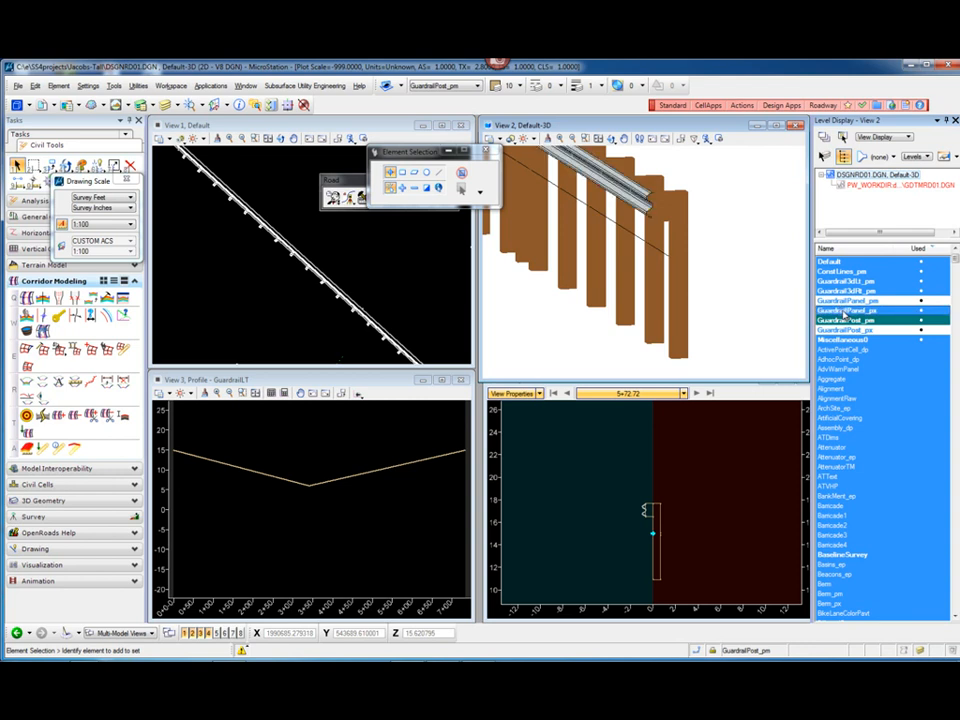
{"action": "left_click", "coordinate": [723, 262]}
{"action": "left_click", "coordinate": [842, 301]}
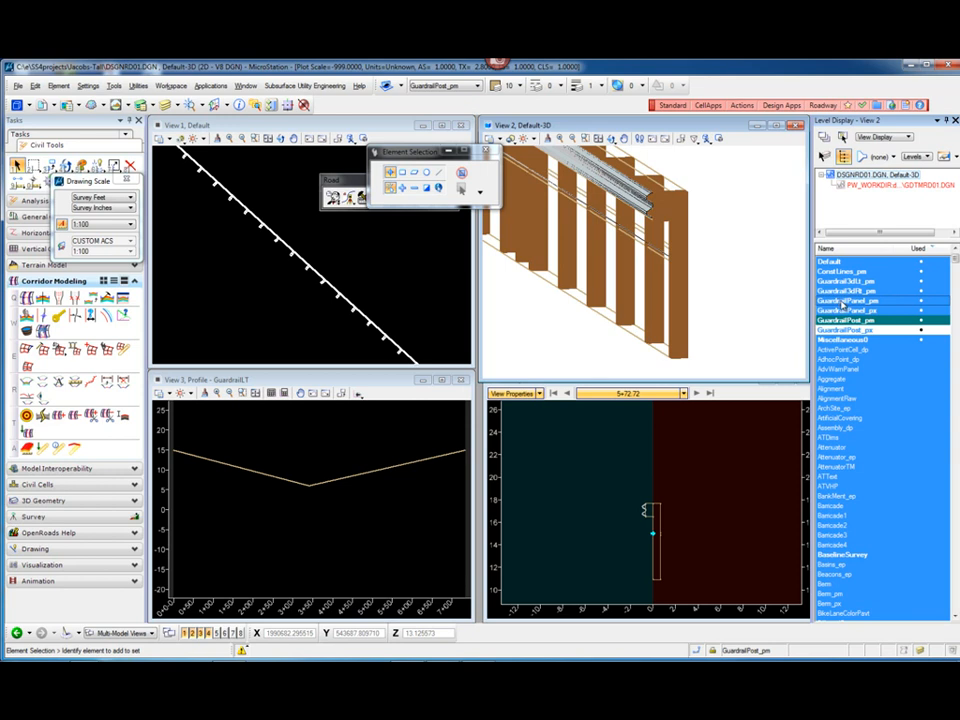
Inspect the panel's lines with GuardrailPanel_px hidden, and toggle the Guardrail3dLt_pm level off and on to compare the post cells.
{"action": "scroll", "coordinate": [617, 195], "scroll_direction": "up", "scroll_amount": 2}
{"action": "scroll", "coordinate": [617, 195], "scroll_direction": "up", "scroll_amount": 3}
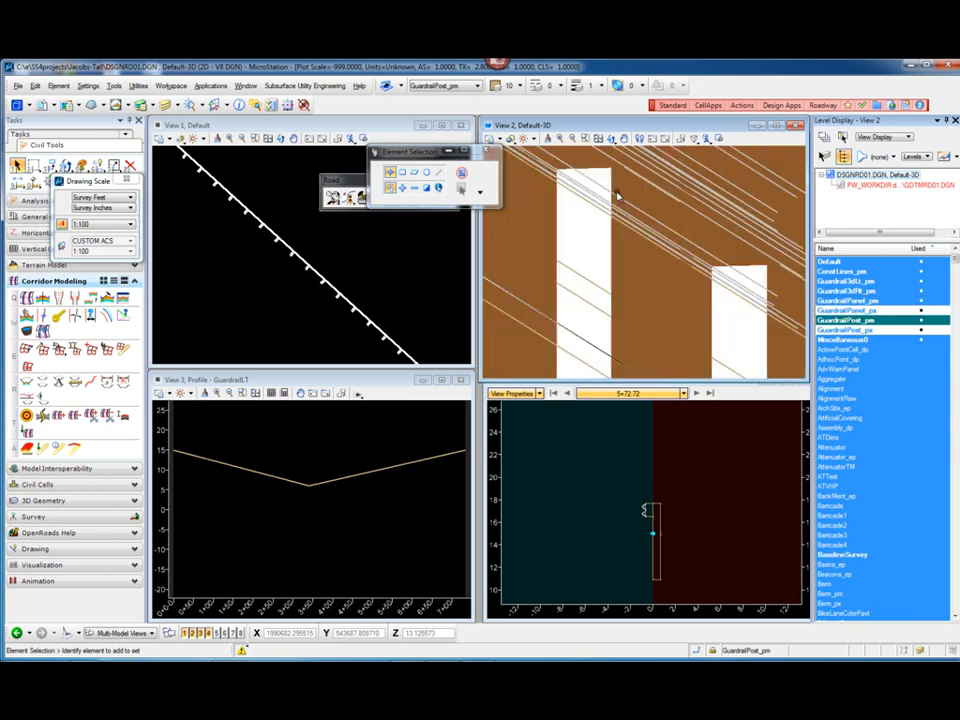
{"action": "scroll", "coordinate": [668, 218], "scroll_direction": "down", "scroll_amount": 3}
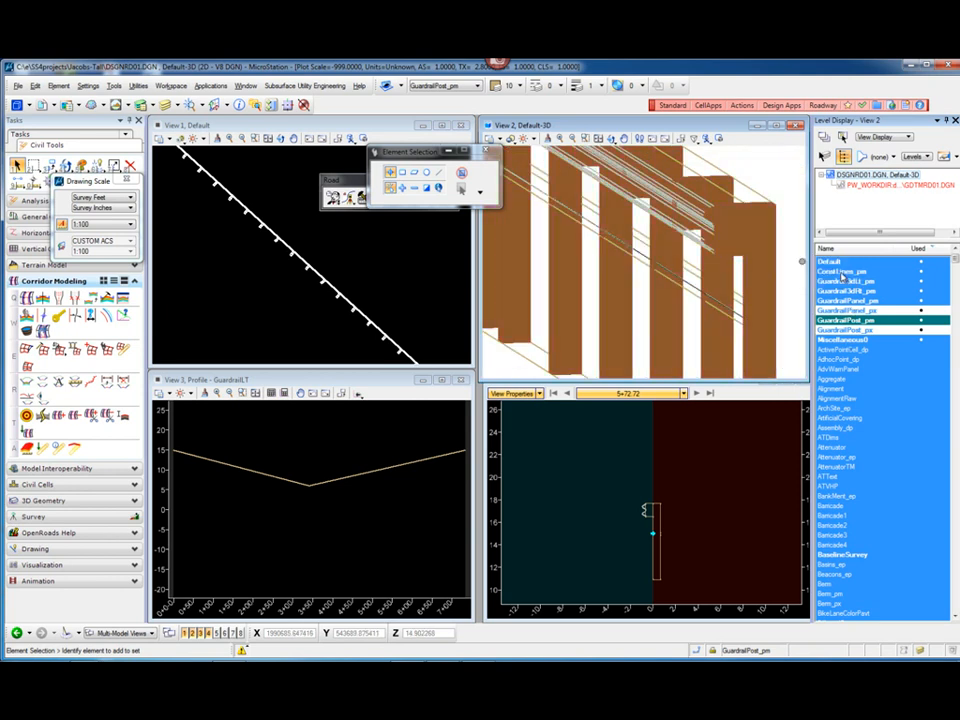
{"action": "left_click", "coordinate": [849, 282]}
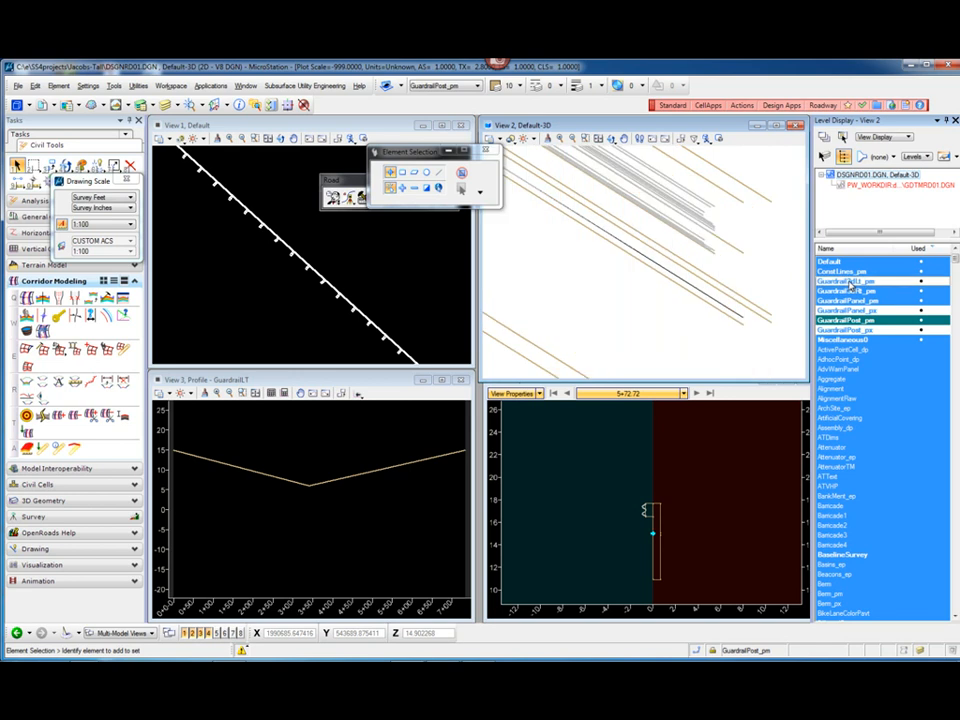
{"action": "left_click", "coordinate": [849, 282]}
{"action": "left_click", "coordinate": [849, 282]}
{"action": "left_click", "coordinate": [849, 282]}
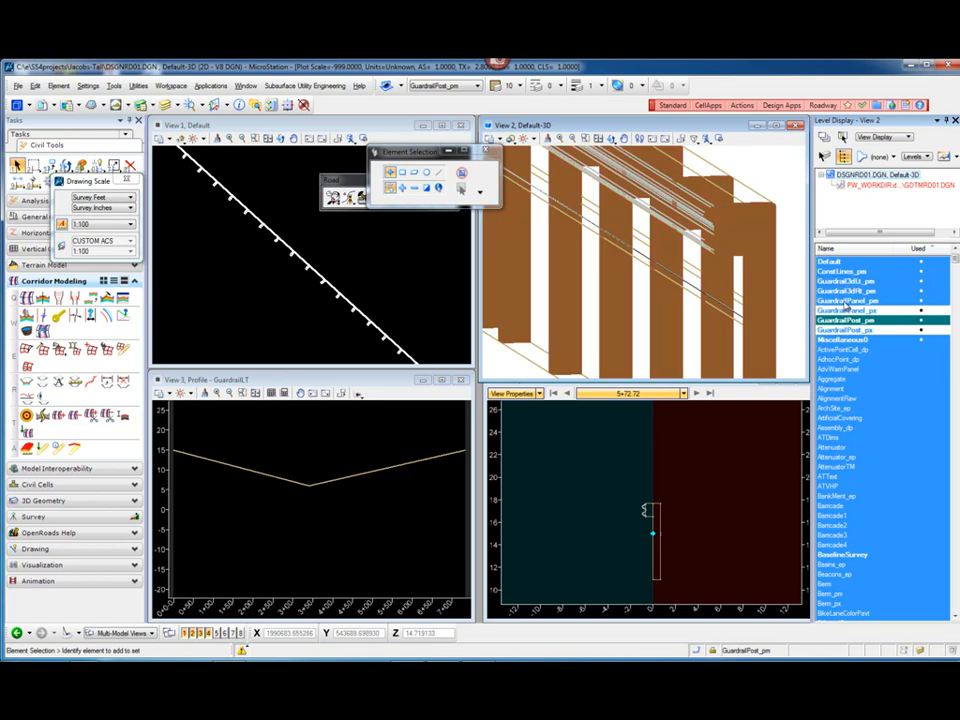
Turn the GuardrailPost_px and GuardrailPanel_px levels back on in the 3D view.
{"action": "left_click", "coordinate": [853, 332]}
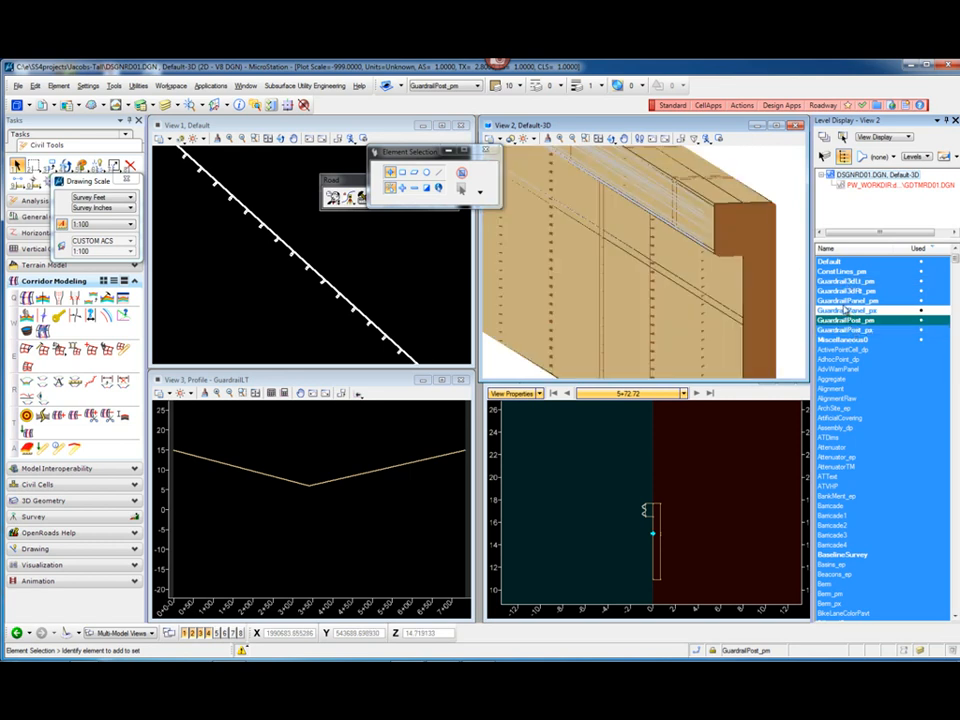
{"action": "left_click", "coordinate": [847, 302]}
{"action": "left_click", "coordinate": [849, 311]}
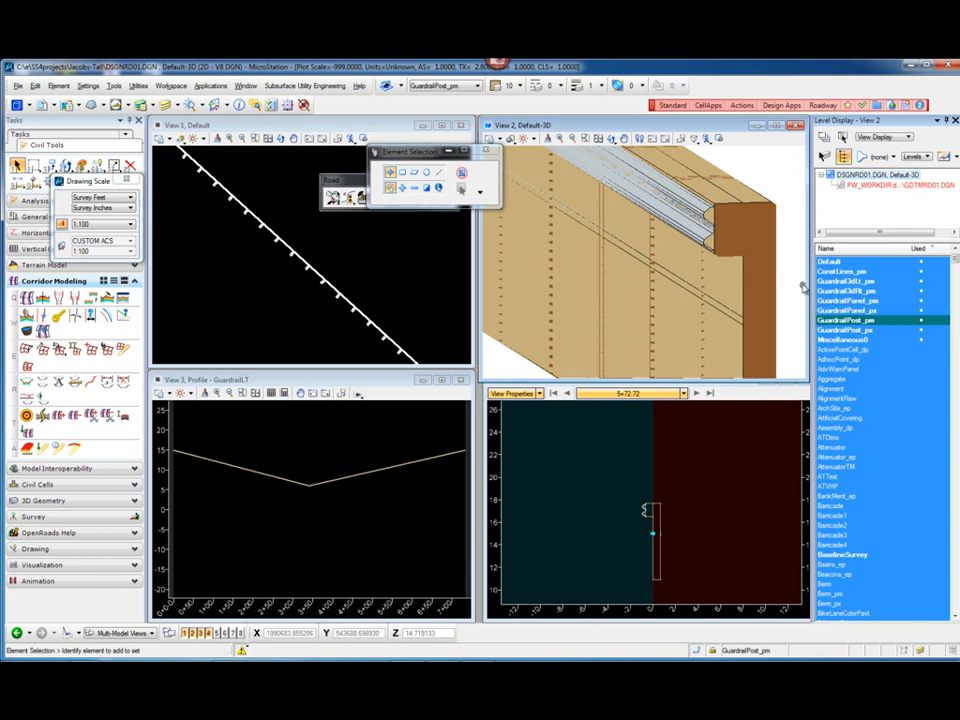
View more of the guardrail in both the 3D and plan views, and make the plan view active.
{"action": "scroll", "coordinate": [771, 270], "scroll_direction": "down", "scroll_amount": 4}
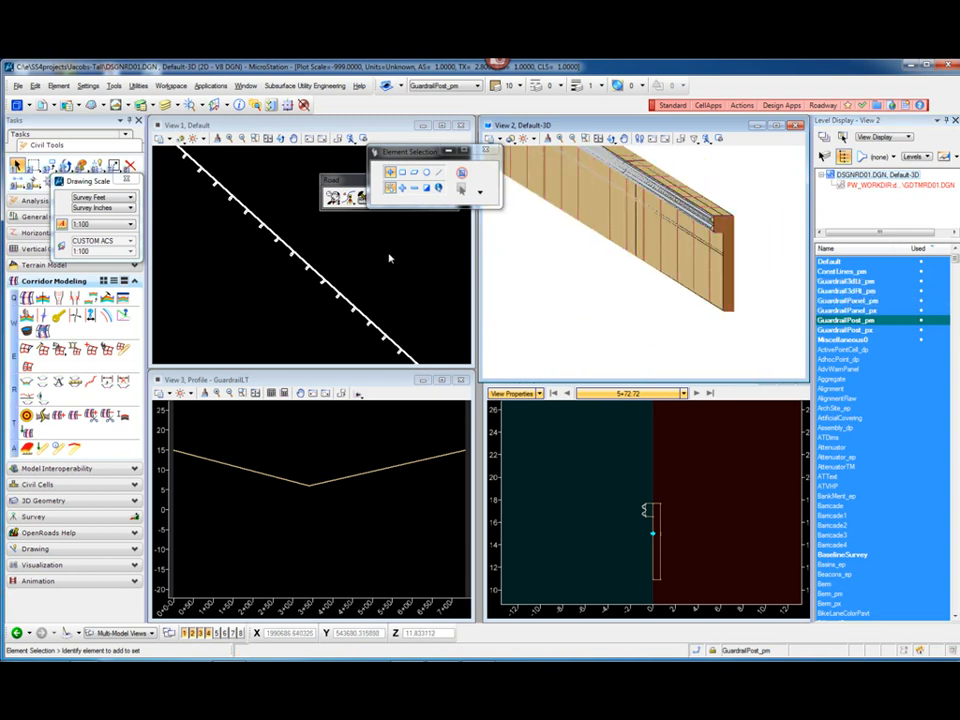
{"action": "scroll", "coordinate": [345, 284], "scroll_direction": "down", "scroll_amount": 2}
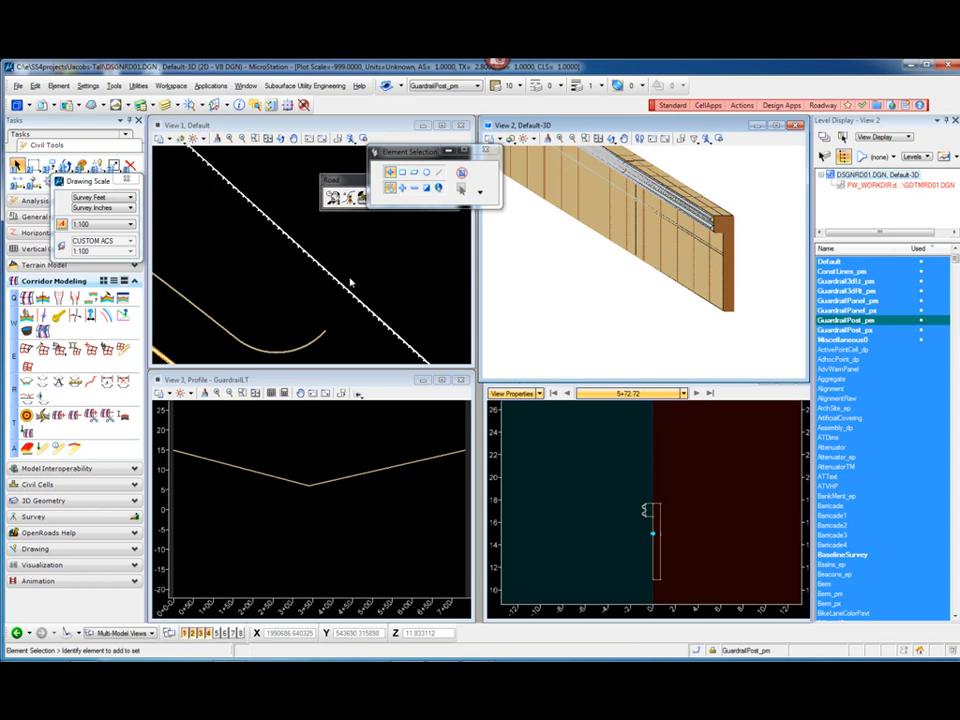
{"action": "left_click", "coordinate": [349, 283]}
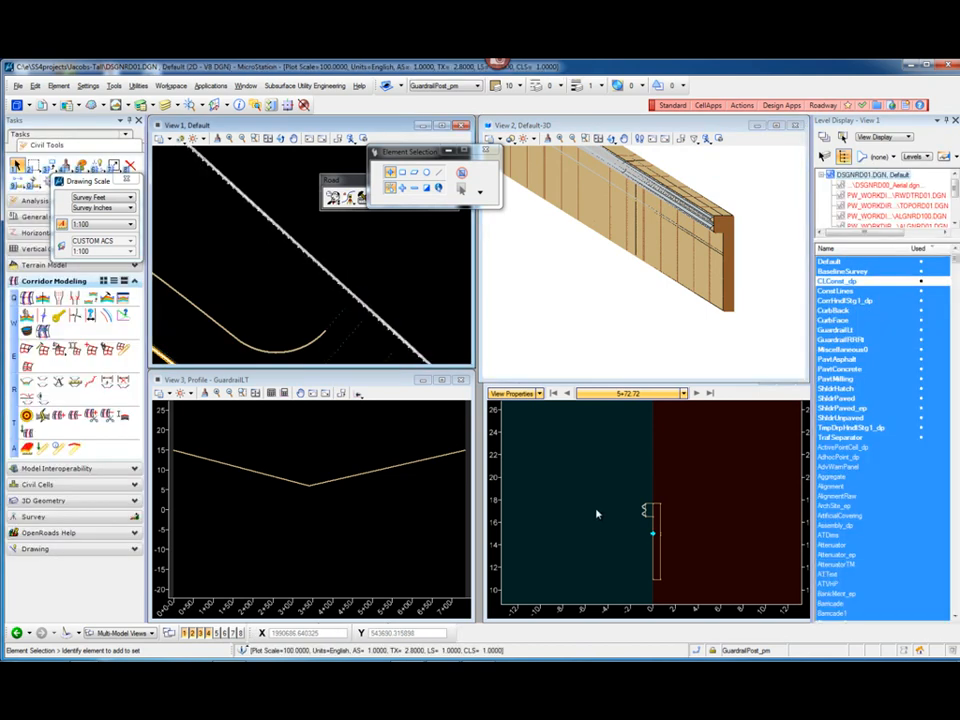
Select the GuardrailLT corridor in the plan view and open its dynamic cross sections in View 4.
{"action": "scroll", "coordinate": [354, 279], "scroll_direction": "up", "scroll_amount": 2}
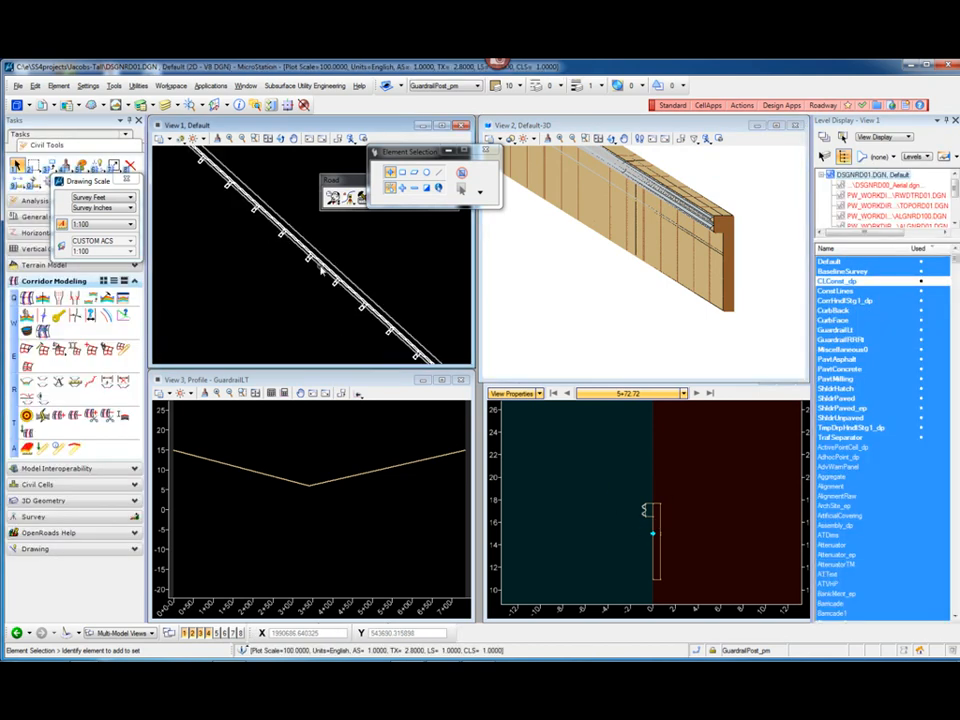
{"action": "scroll", "coordinate": [336, 257], "scroll_direction": "down", "scroll_amount": 3}
{"action": "scroll", "coordinate": [285, 206], "scroll_direction": "up", "scroll_amount": 3}
{"action": "scroll", "coordinate": [331, 232], "scroll_direction": "up", "scroll_amount": 2}
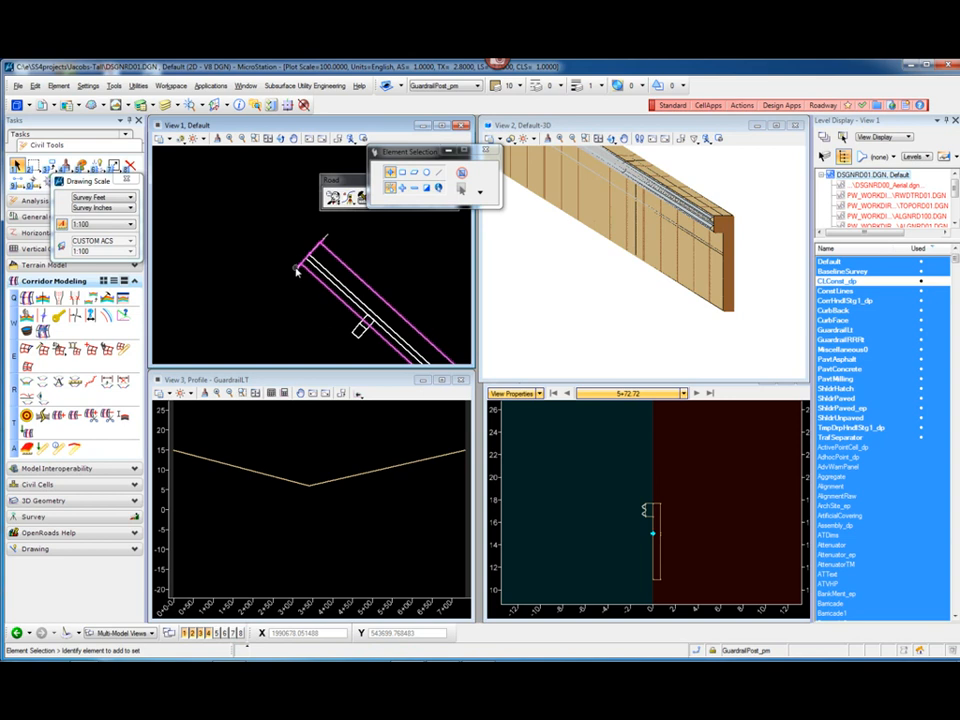
{"action": "left_click", "coordinate": [298, 265]}
{"action": "left_click", "coordinate": [338, 262]}
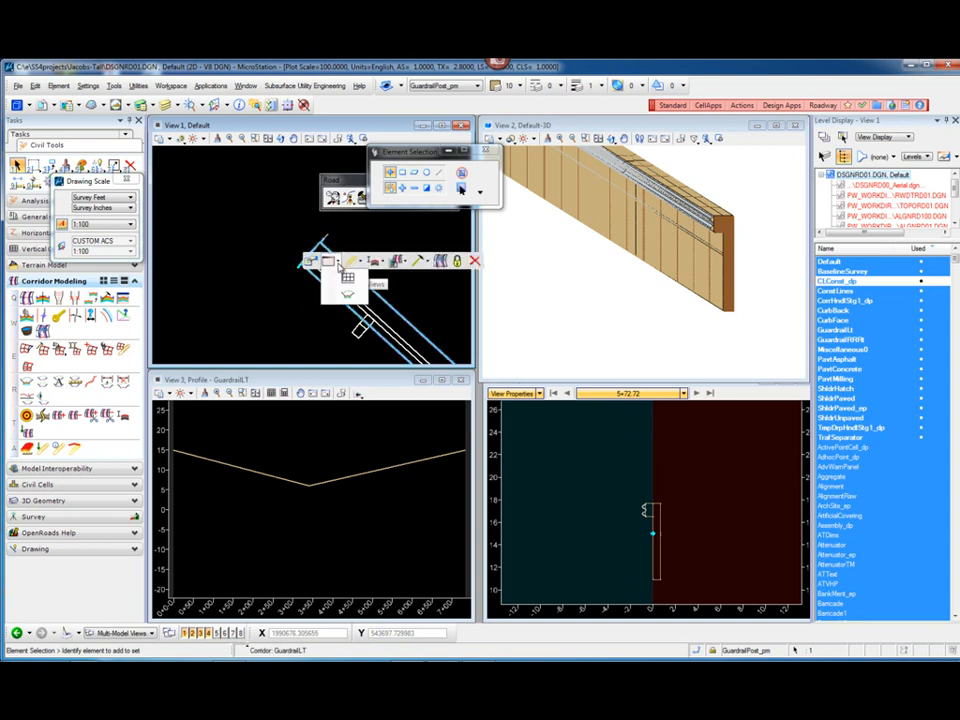
{"action": "left_click", "coordinate": [348, 297]}
{"action": "left_click", "coordinate": [607, 470]}
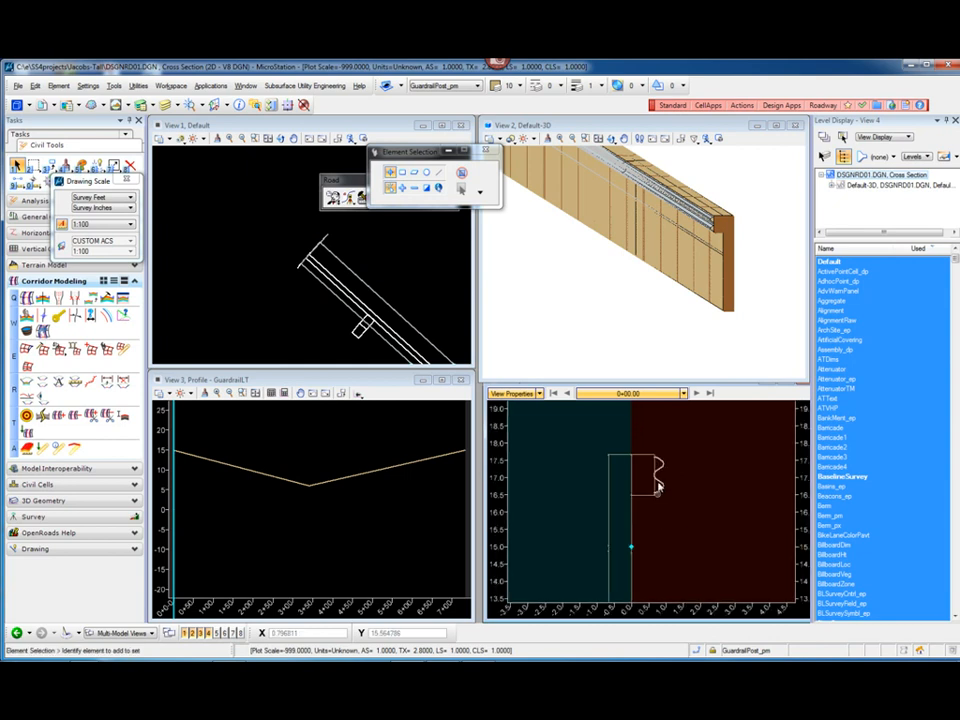
Examine the start of the guardrail in the 3D view and advance the cross sections to station 2+00.00.
{"action": "scroll", "coordinate": [739, 281], "scroll_direction": "down", "scroll_amount": 8}
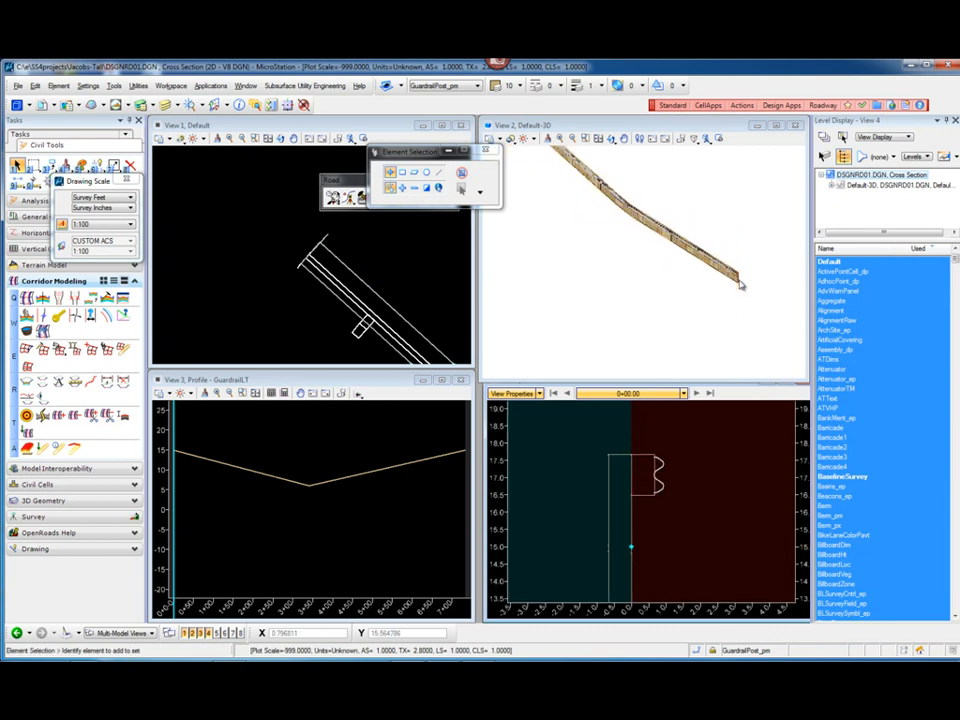
{"action": "scroll", "coordinate": [669, 233], "scroll_direction": "up", "scroll_amount": 5}
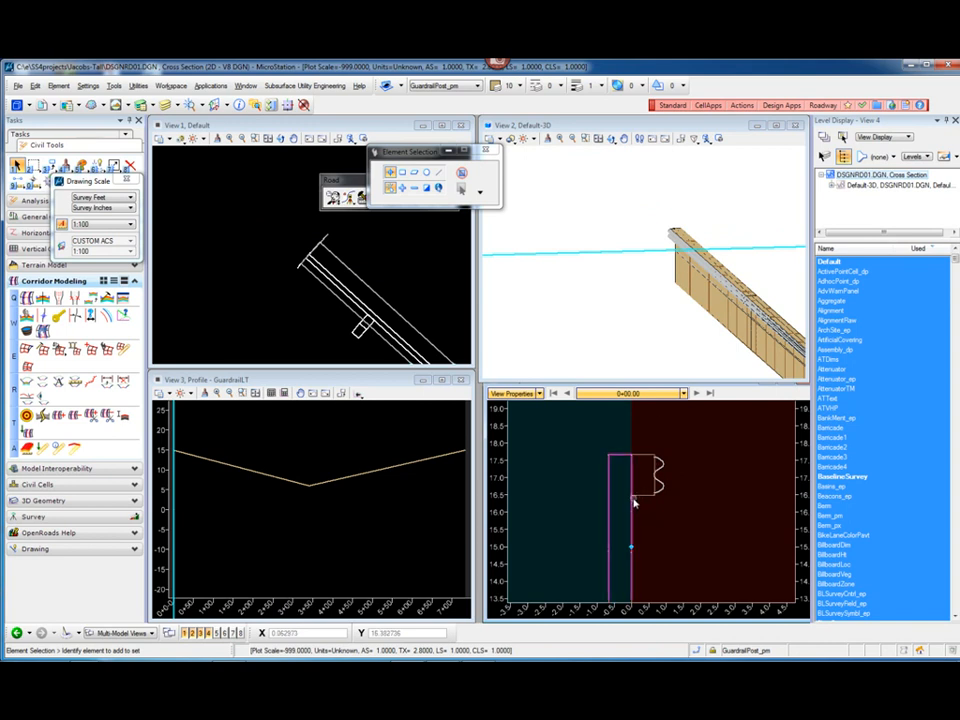
{"action": "left_click", "coordinate": [697, 394]}
{"action": "left_click", "coordinate": [697, 394]}
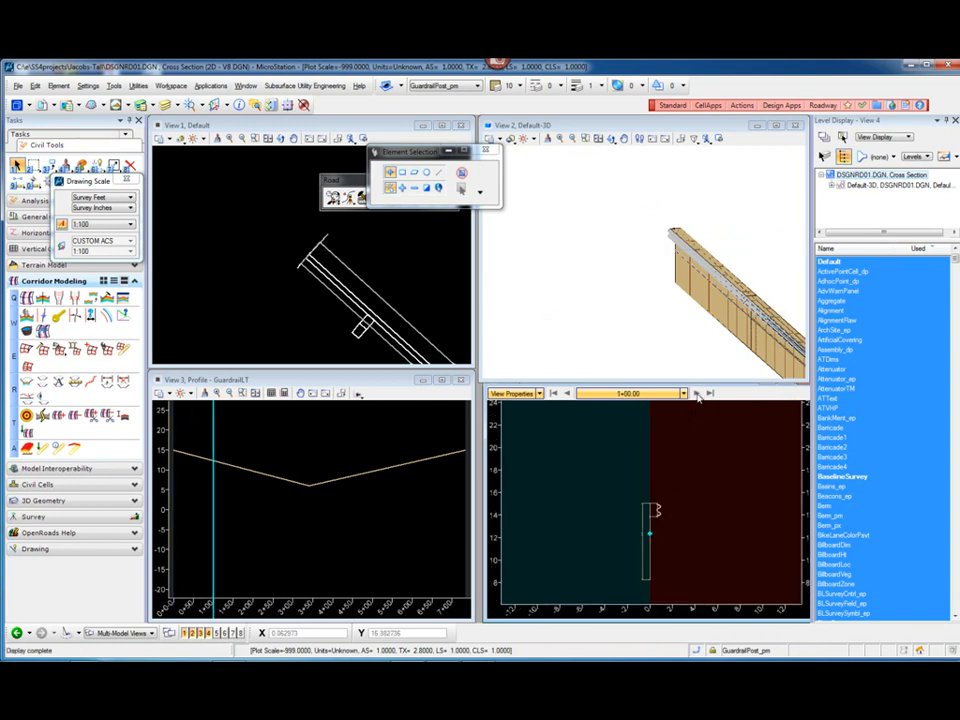
{"action": "left_click", "coordinate": [697, 394]}
{"action": "left_click", "coordinate": [697, 394]}
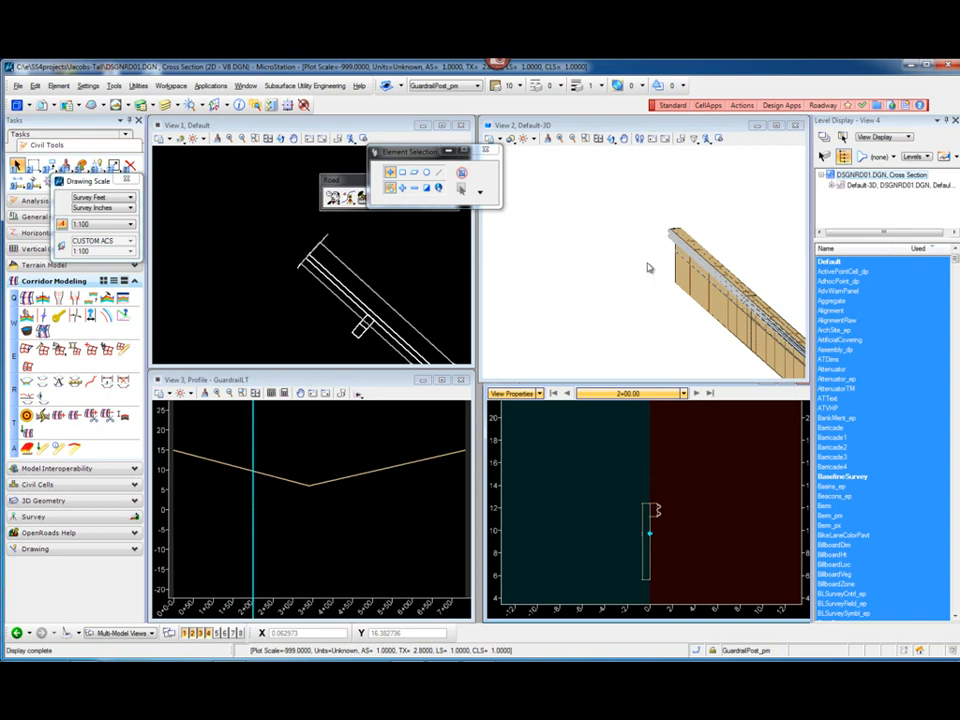
Turn off the GuardrailPost_px level in the 3D view and the CorrHndlStg1_dp level in the plan view.
{"action": "left_click", "coordinate": [648, 268]}
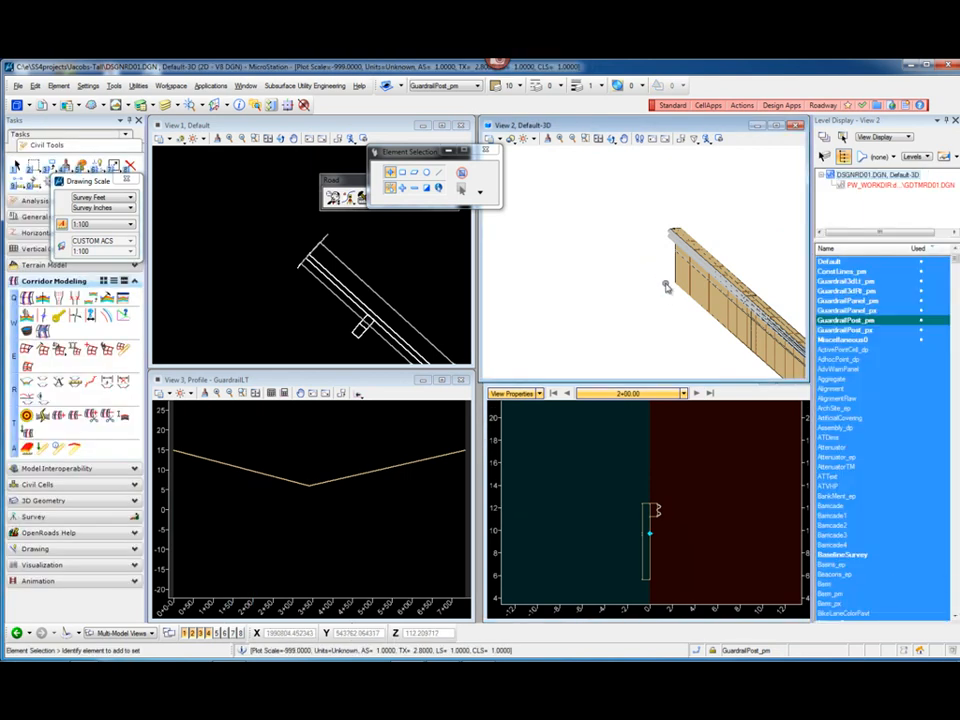
{"action": "left_click", "coordinate": [848, 333]}
{"action": "scroll", "coordinate": [606, 283], "scroll_direction": "down", "scroll_amount": 3}
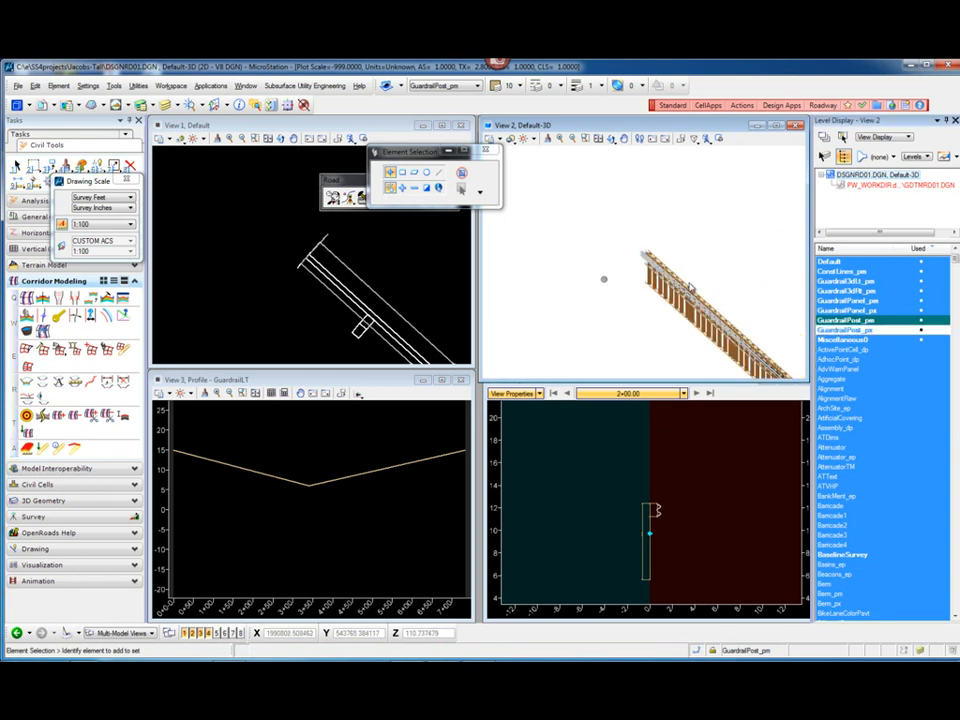
{"action": "left_click", "coordinate": [829, 300]}
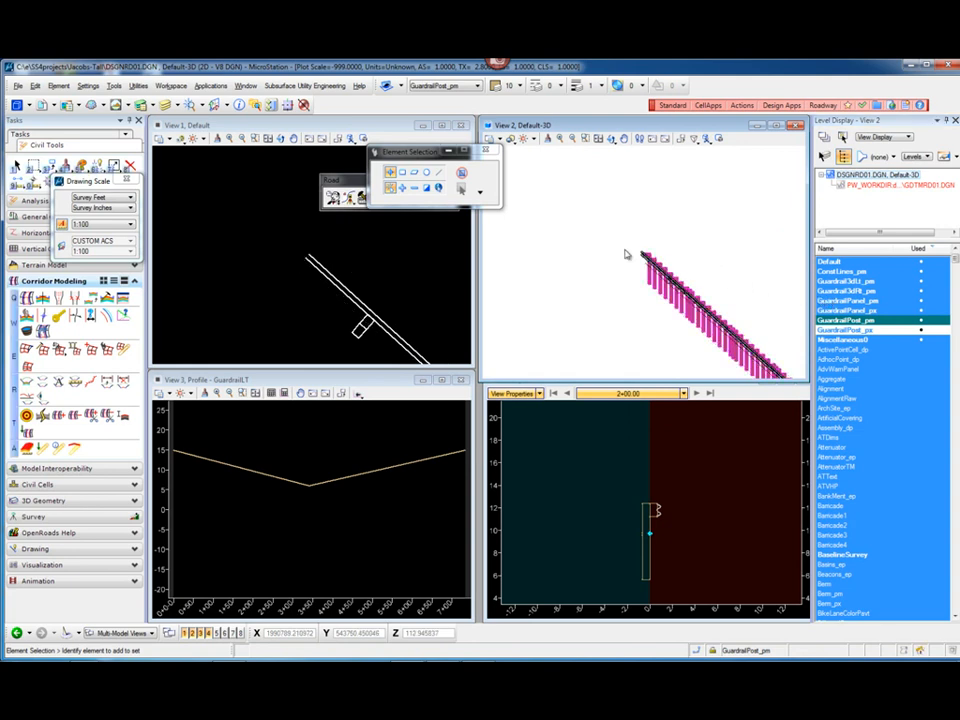
Inspect the posts, the panel and the GuardrailLT baseline along the guardrail in the 3D view, close up and as a whole.
{"action": "scroll", "coordinate": [621, 274], "scroll_direction": "up", "scroll_amount": 5}
{"action": "scroll", "coordinate": [693, 290], "scroll_direction": "up", "scroll_amount": 3}
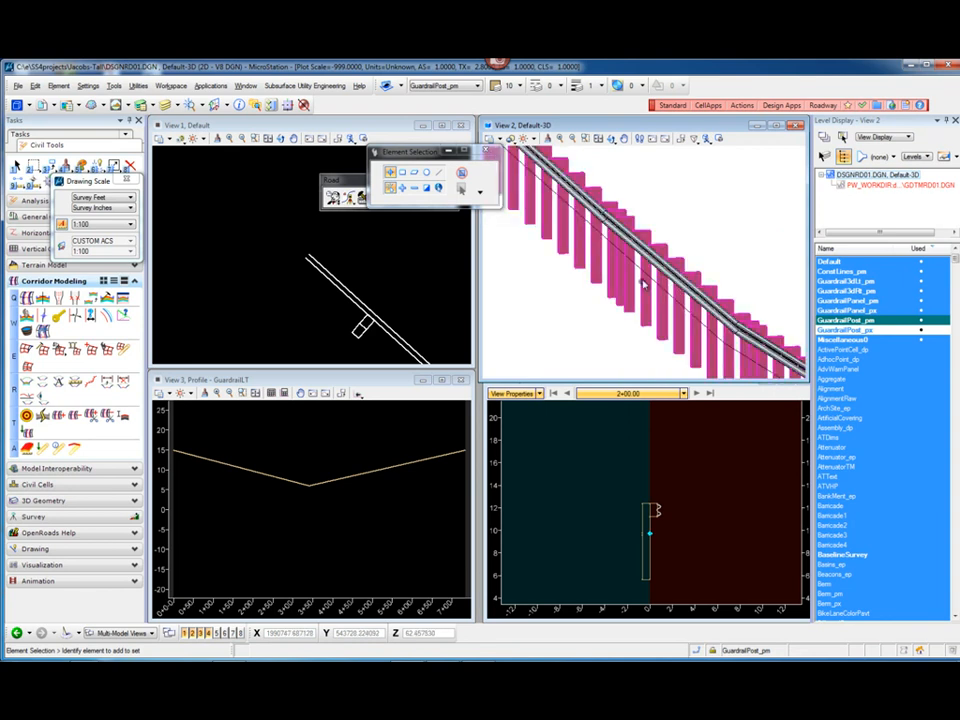
{"action": "scroll", "coordinate": [653, 281], "scroll_direction": "up", "scroll_amount": 2}
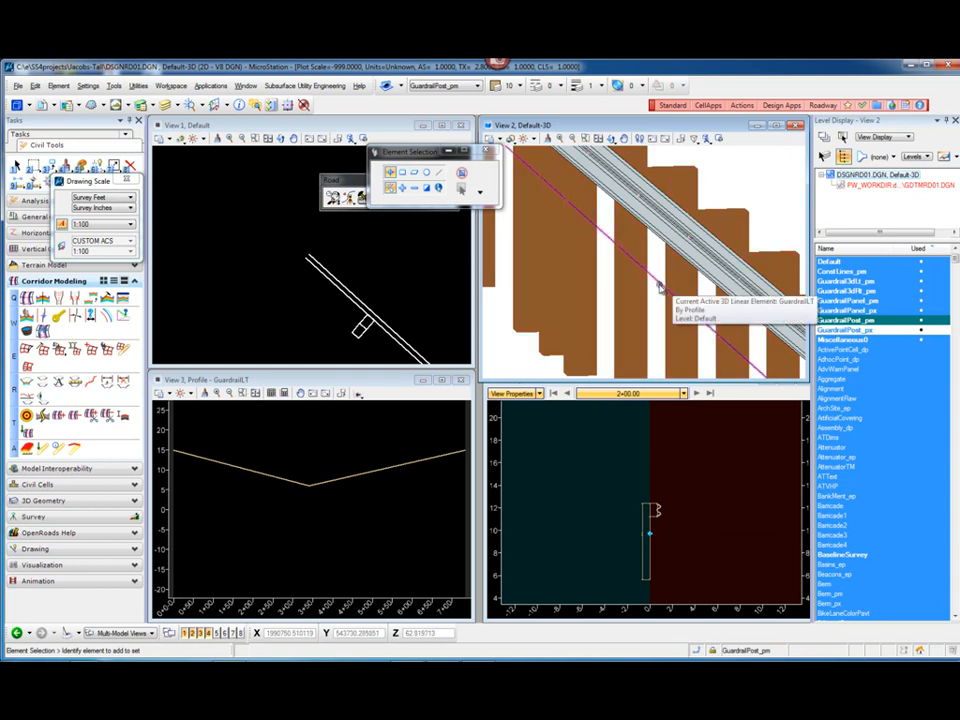
{"action": "scroll", "coordinate": [659, 287], "scroll_direction": "down", "scroll_amount": 2}
{"action": "scroll", "coordinate": [660, 290], "scroll_direction": "down", "scroll_amount": 1}
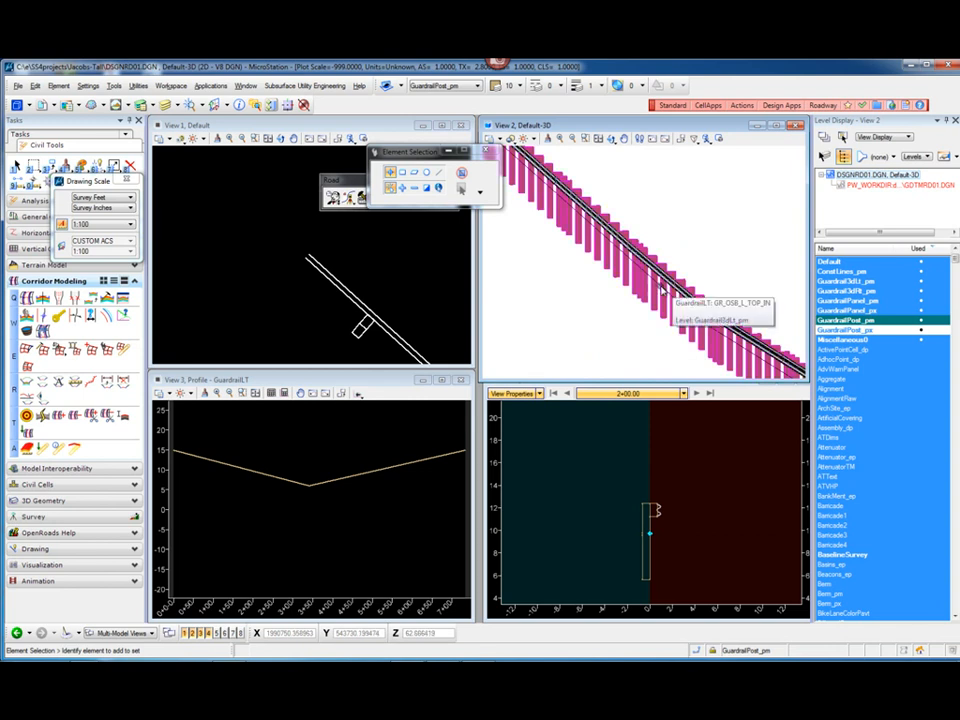
{"action": "scroll", "coordinate": [662, 288], "scroll_direction": "down", "scroll_amount": 2}
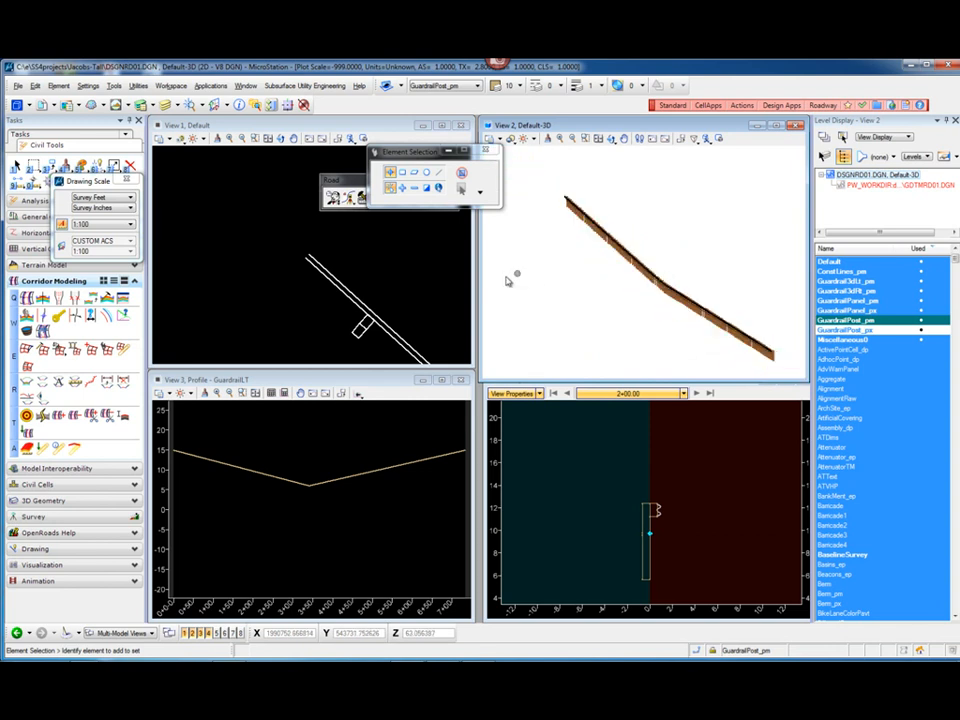
{"action": "scroll", "coordinate": [287, 244], "scroll_direction": "down", "scroll_amount": 1}
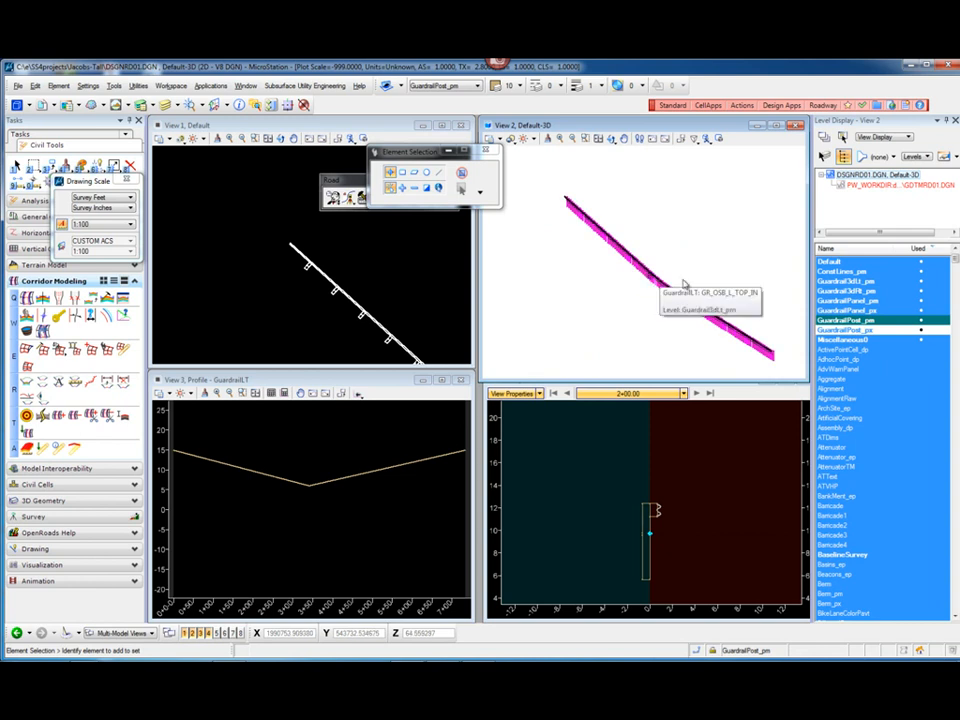